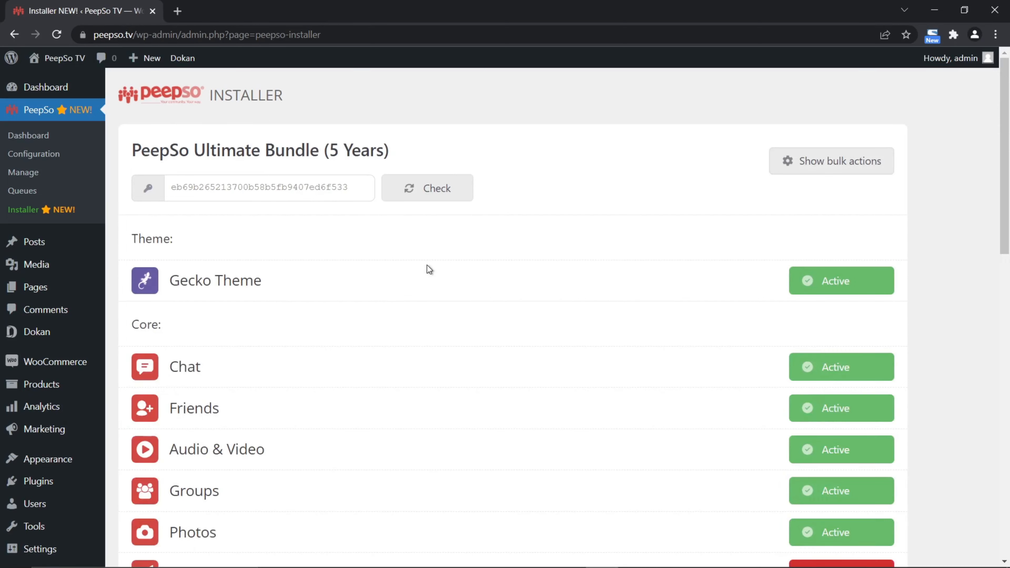
Step: Check the WooCommerce, Dokan and Product Vendors add-on in the PeepSo installer, and open PeepSo's WooCommerce configuration
scroll(360, 289, "down", 15)
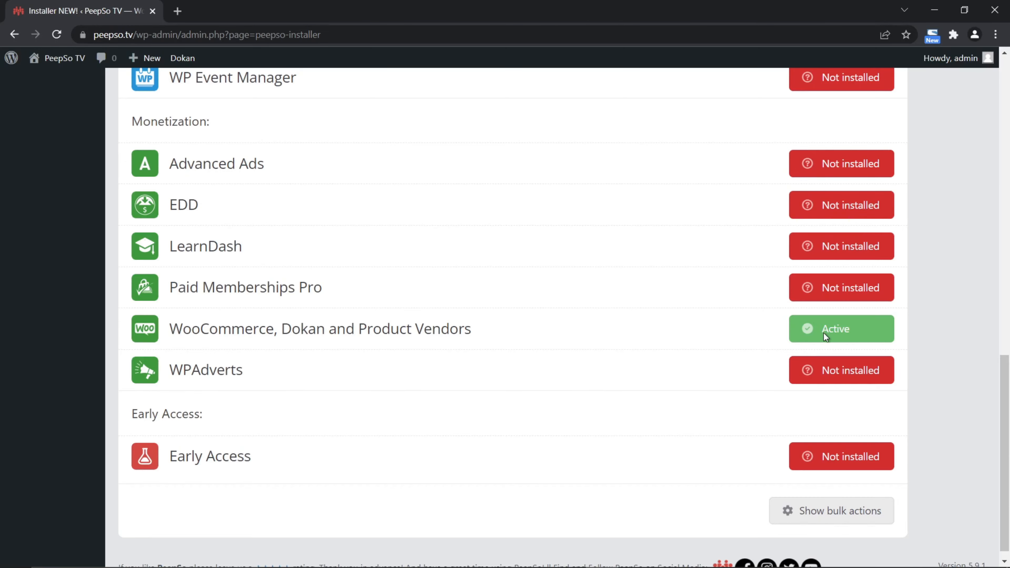
scroll(482, 342, "up", 15)
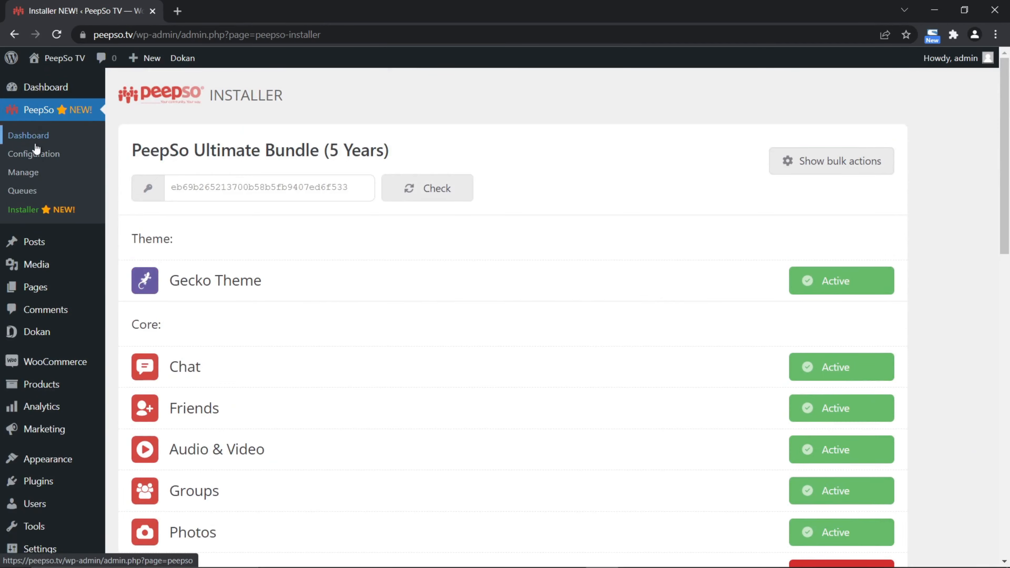
left_click(33, 156)
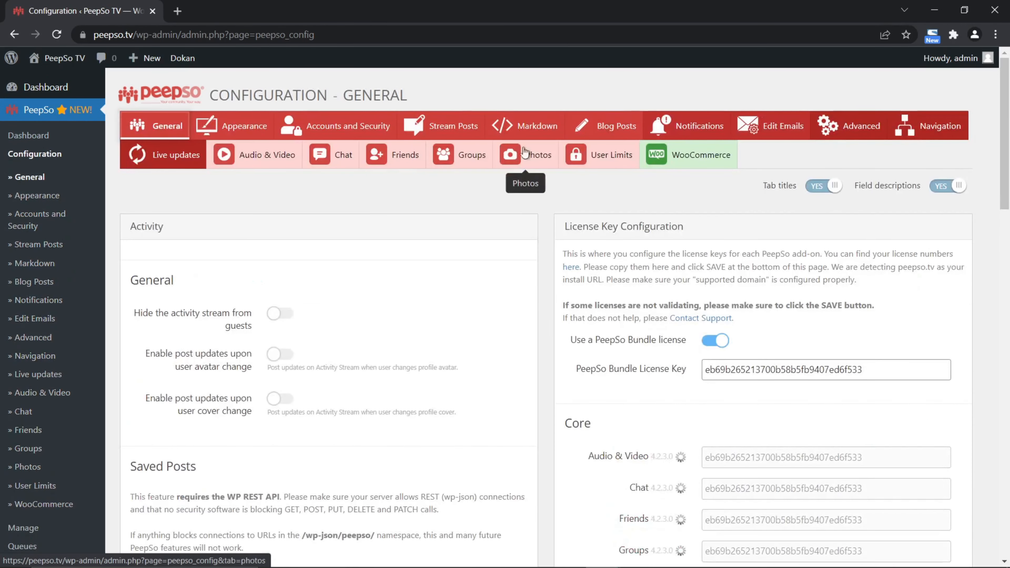
left_click(695, 160)
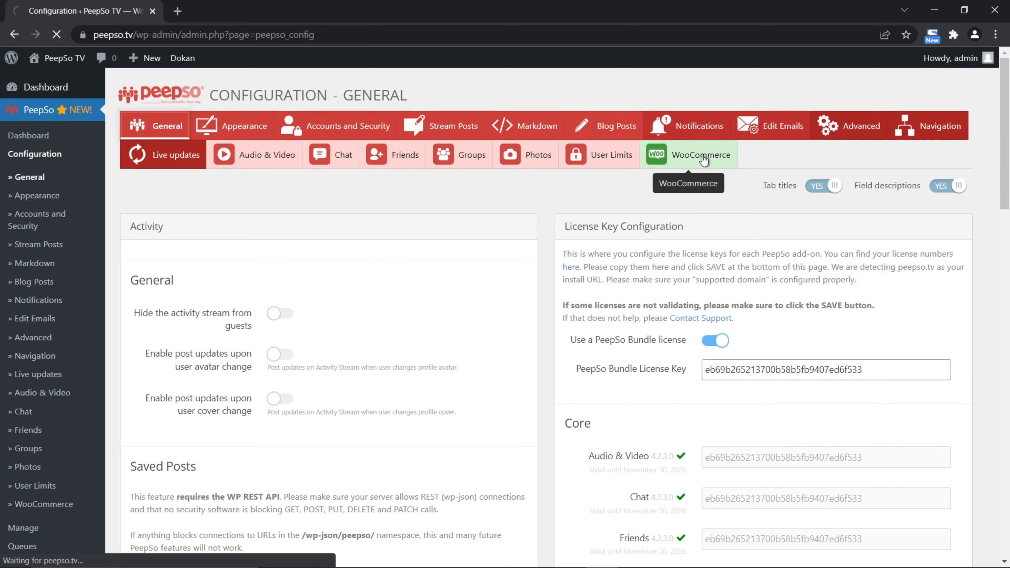
Step: Set the Dokan option for letting users become vendors to "Yes - pending approval"
scroll(426, 229, "down", 3)
scroll(424, 229, "down", 5)
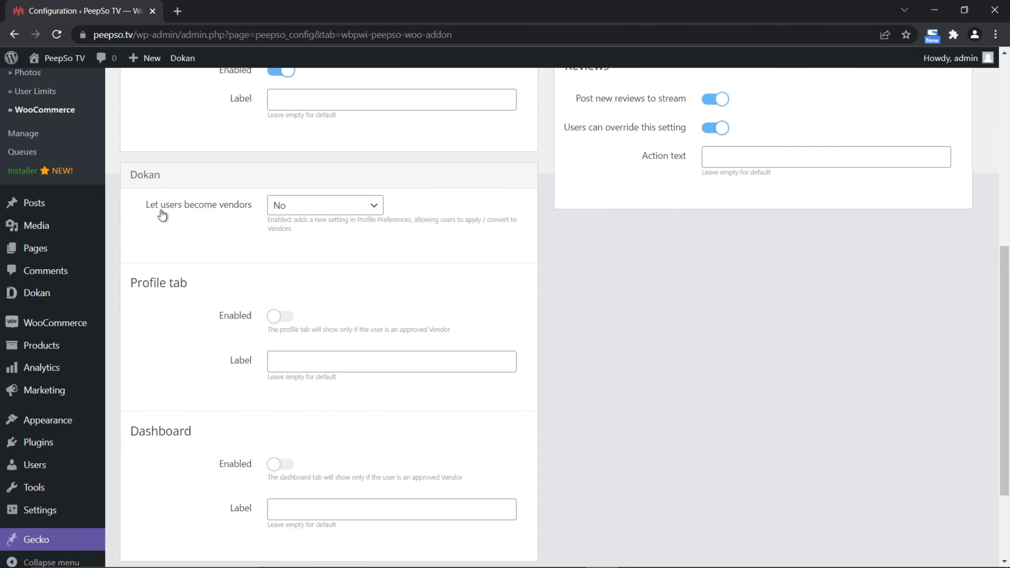
left_click(318, 212)
left_click(317, 236)
scroll(306, 231, "up", 1)
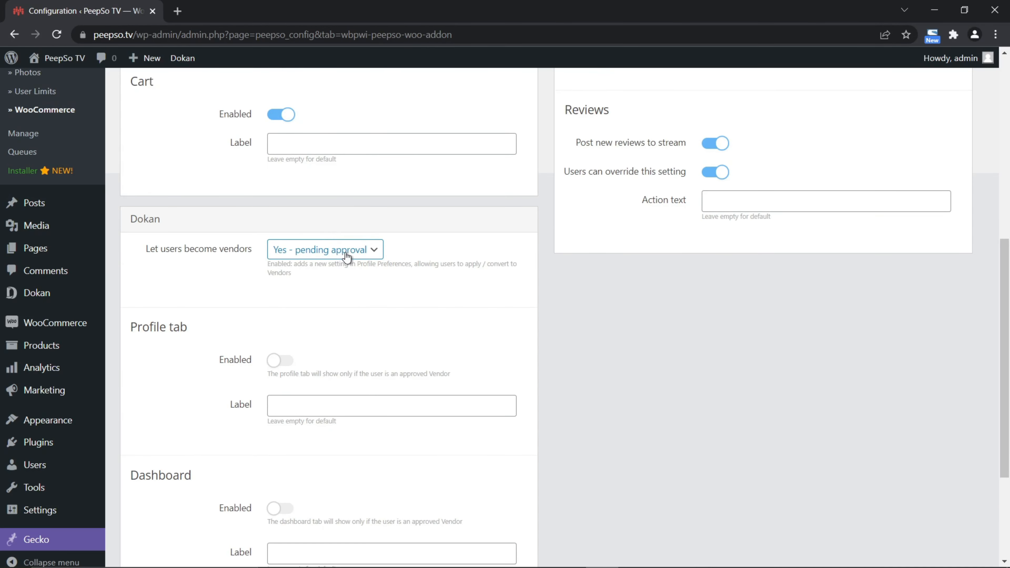
Step: Try "Yes - immediately" for letting users become vendors, and switch the option back to "Yes - pending approval"
left_click(375, 251)
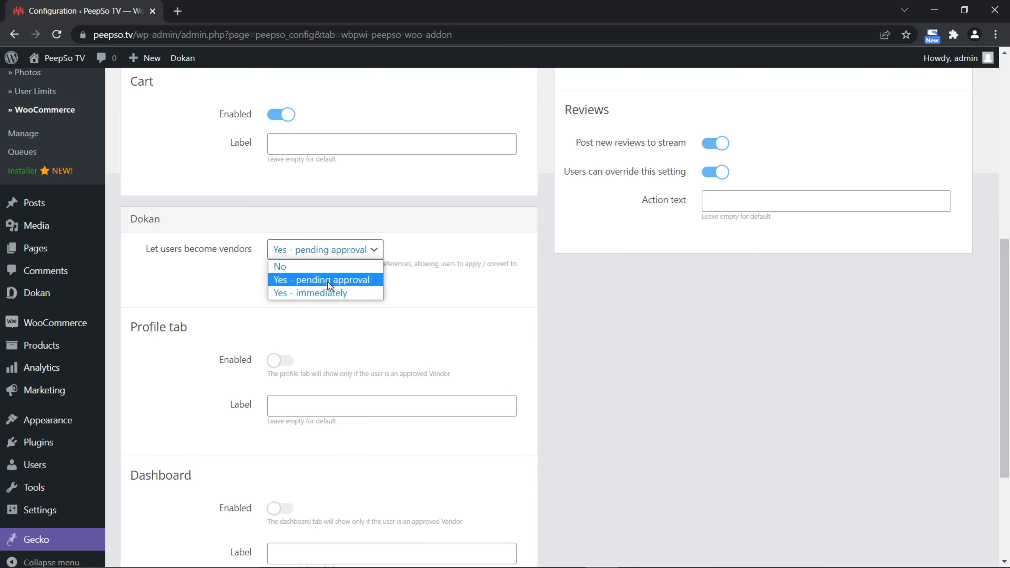
left_click(330, 293)
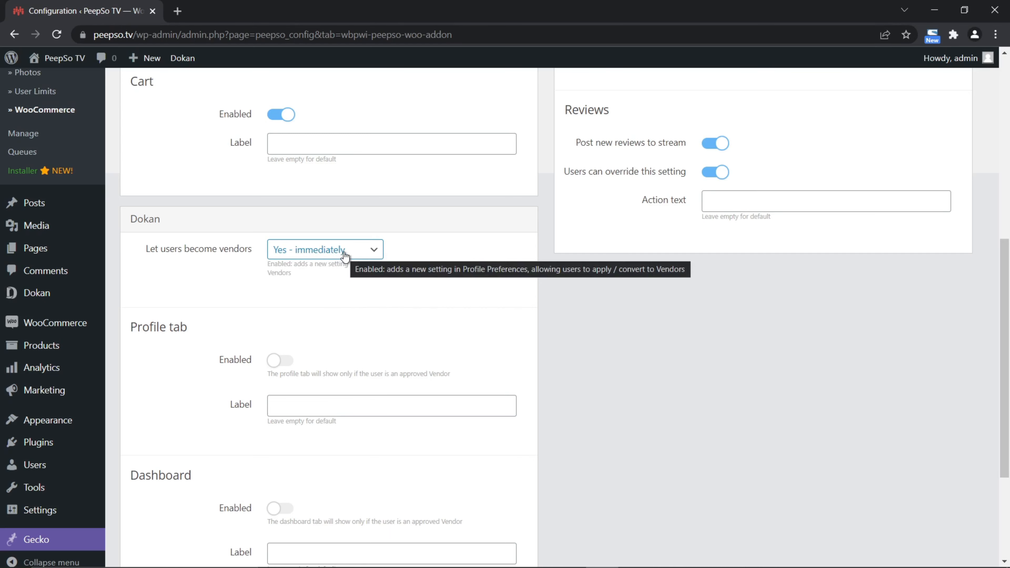
left_click(371, 253)
left_click(317, 281)
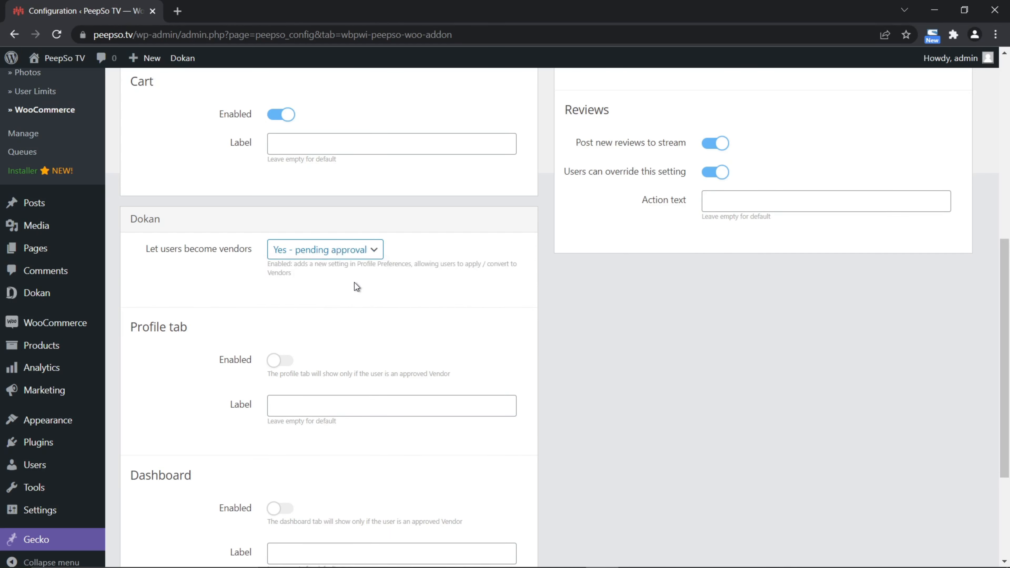
left_click(360, 299)
Step: Enable the Dokan profile tab and the Dokan dashboard tab, and save the settings
scroll(357, 286, "down", 1)
scroll(356, 285, "down", 3)
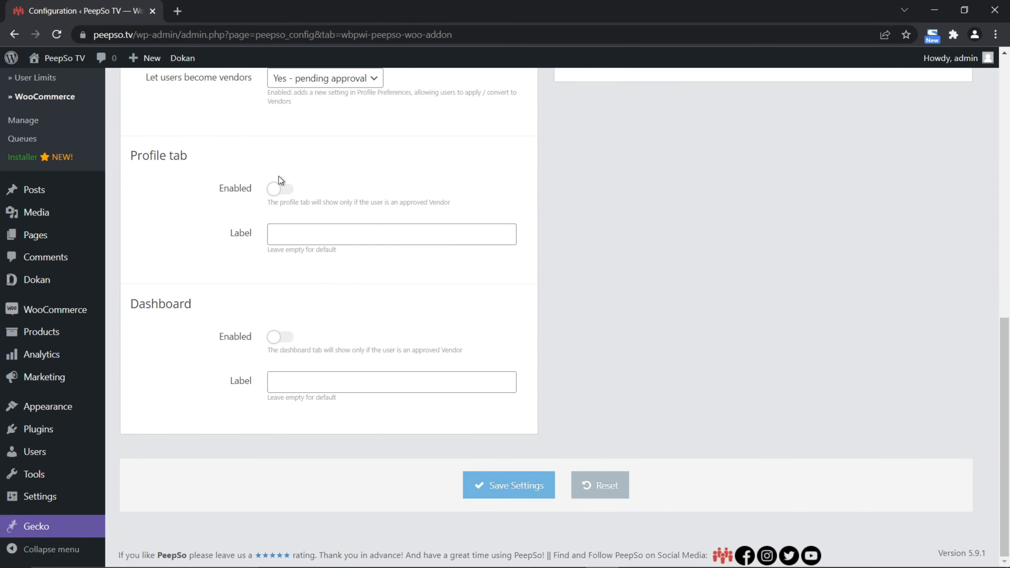
left_click(286, 192)
left_click(283, 338)
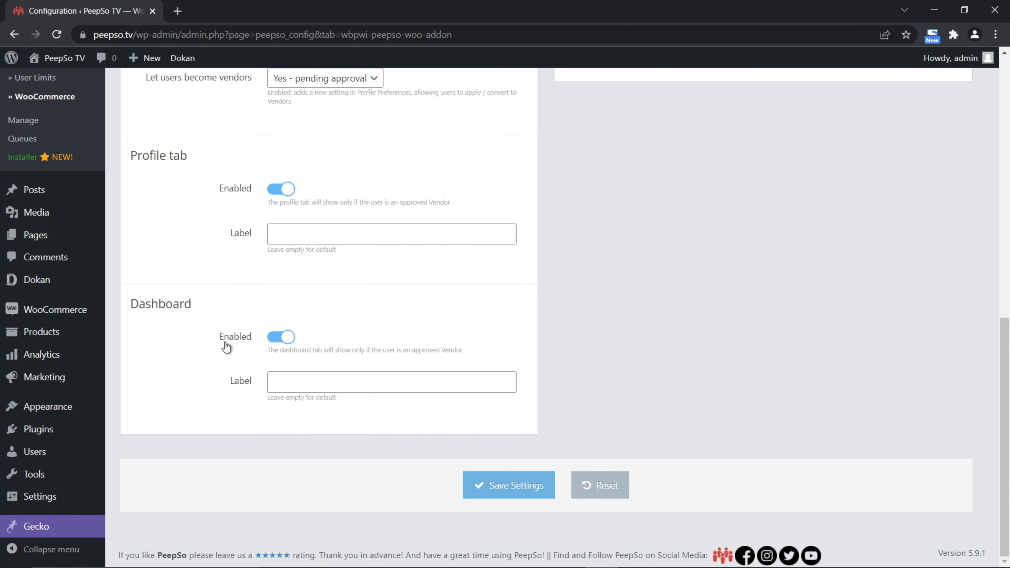
left_click(497, 483)
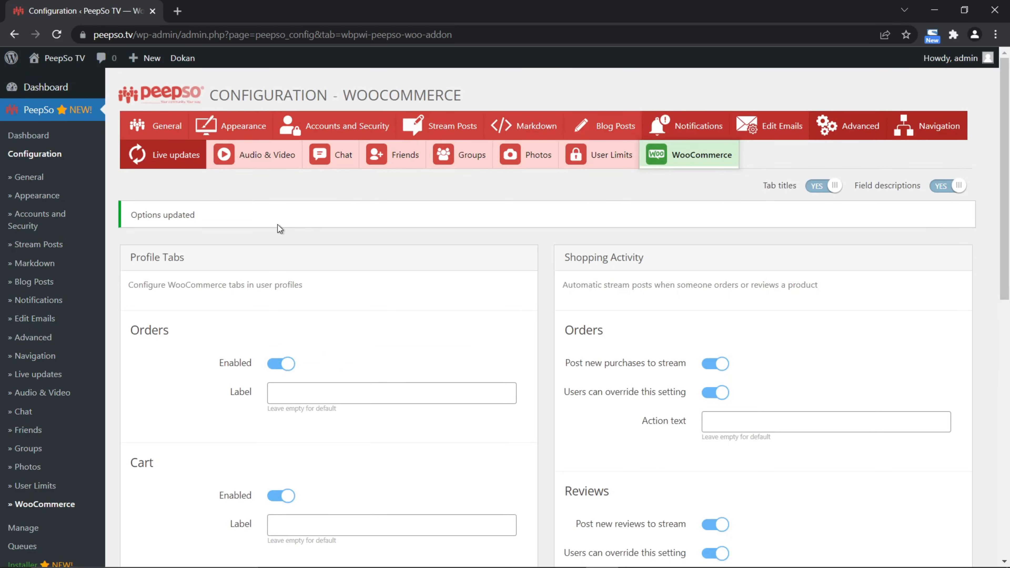
Step: Visit the community, open the logged-in member's profile and view its vendor dashboard
mouse_move(56, 59)
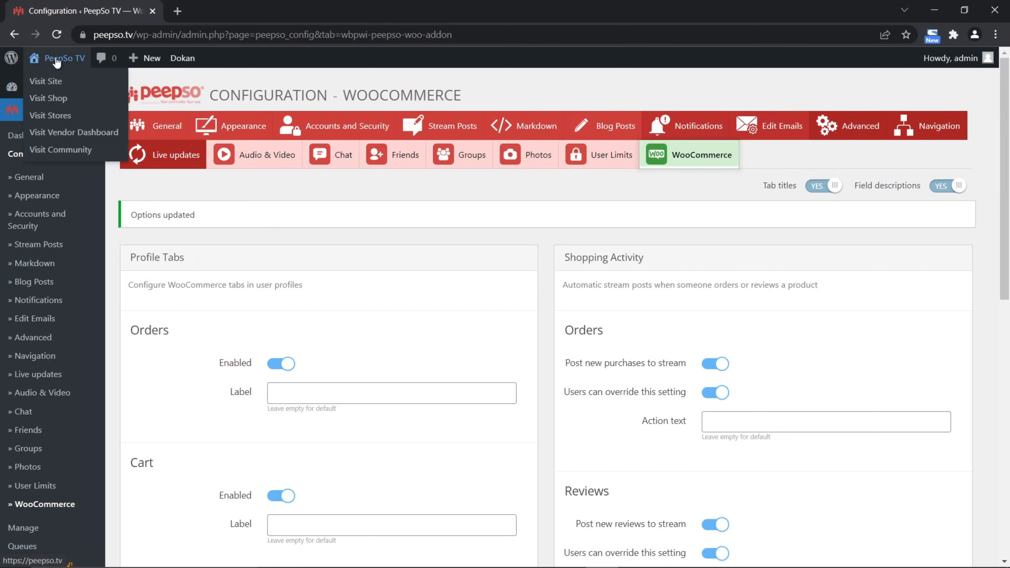
left_click(52, 150)
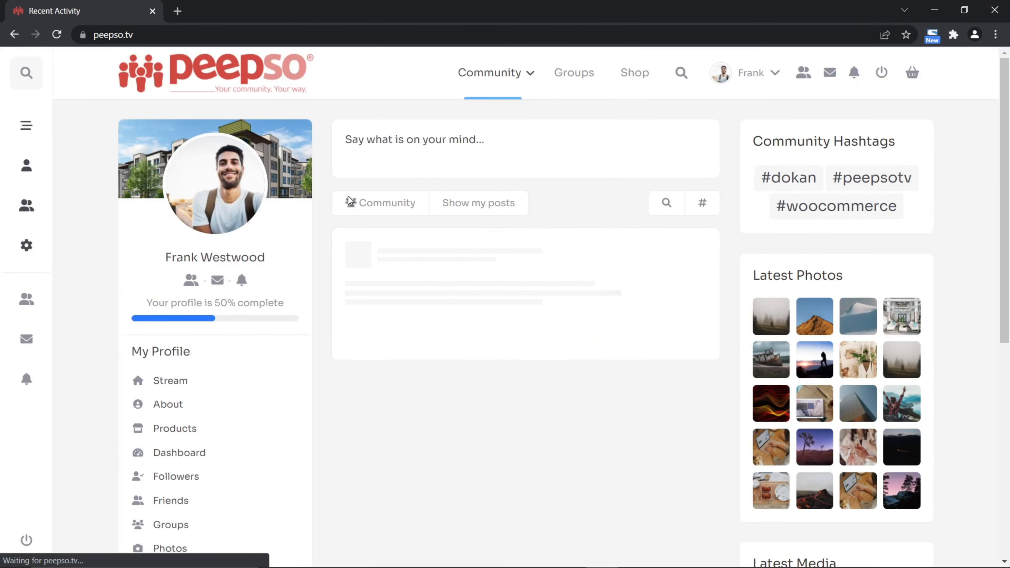
left_click(238, 263)
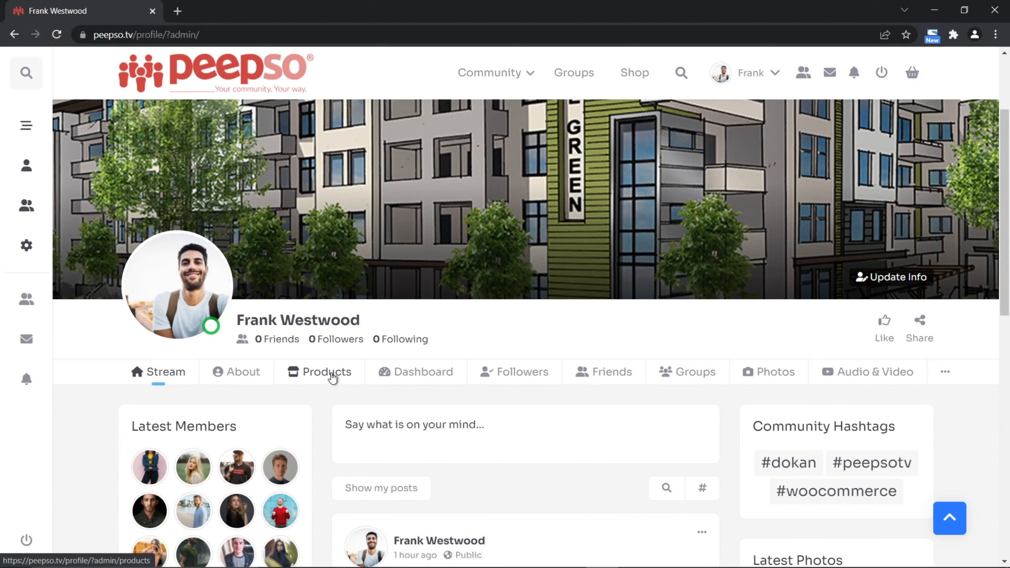
left_click(426, 378)
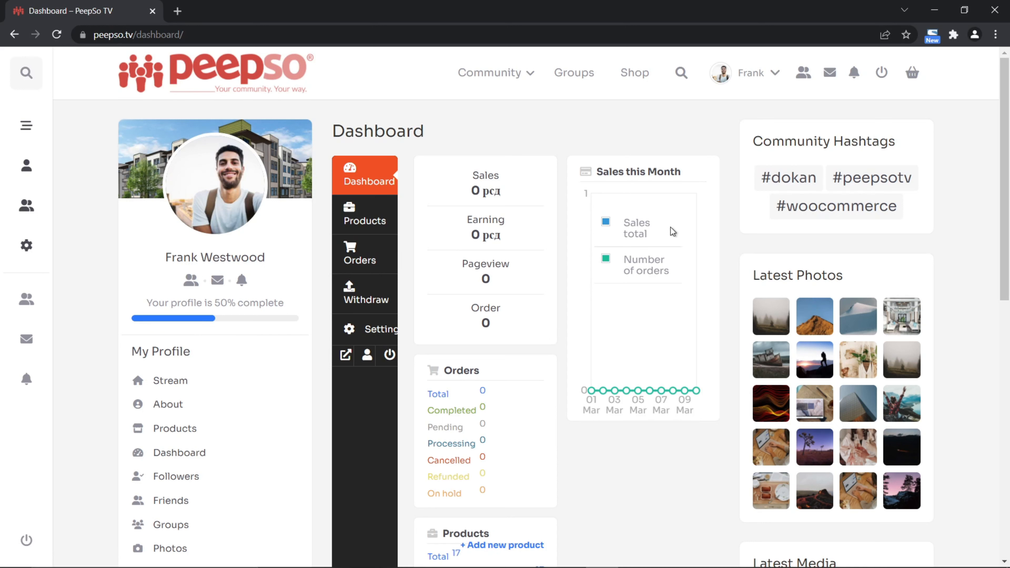
Step: Return to the WordPress admin and open the Dashboard page from the list of pages for editing
left_click(14, 35)
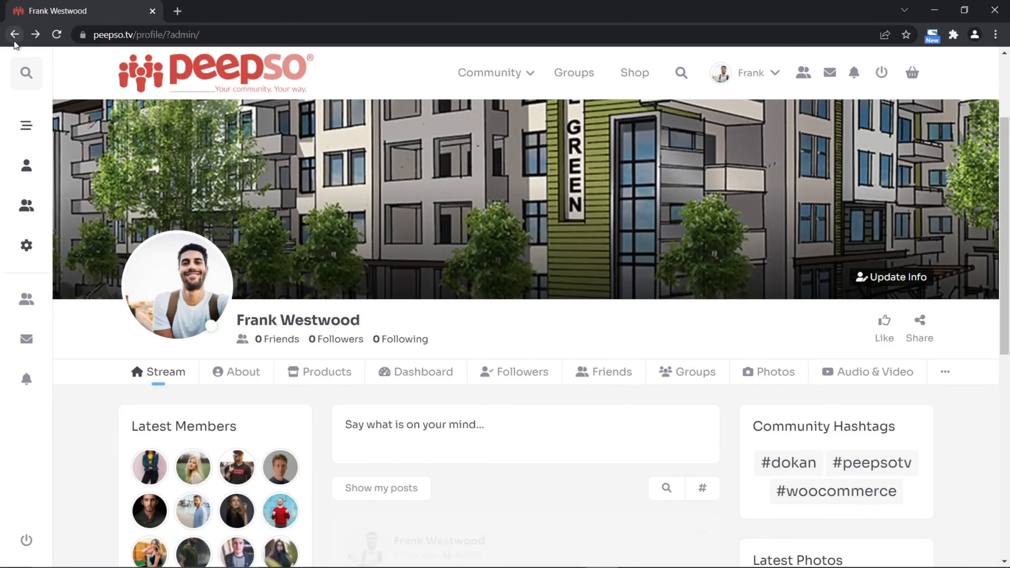
left_click(14, 35)
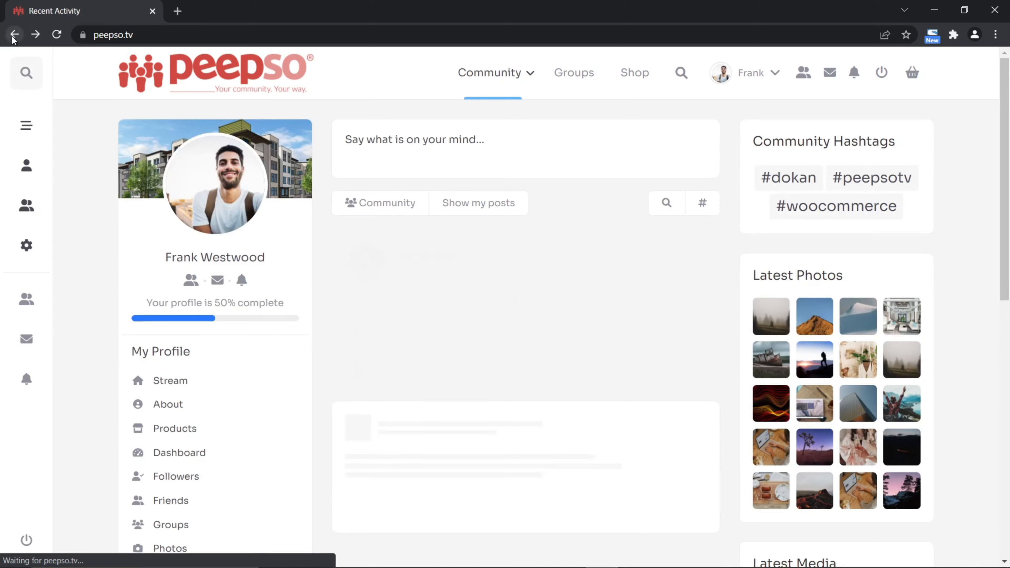
left_click(14, 34)
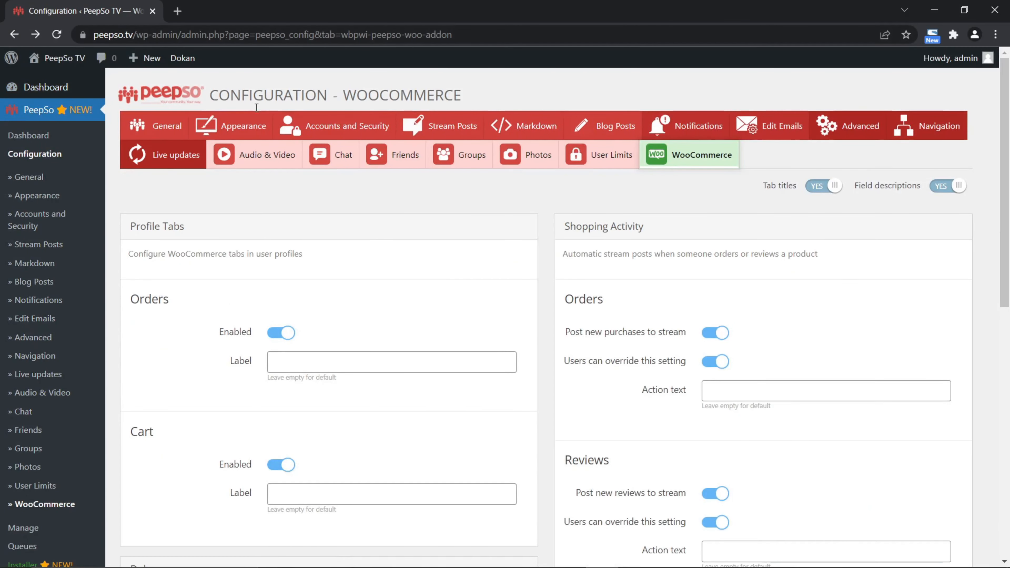
mouse_move(52, 93)
scroll(67, 261, "down", 10)
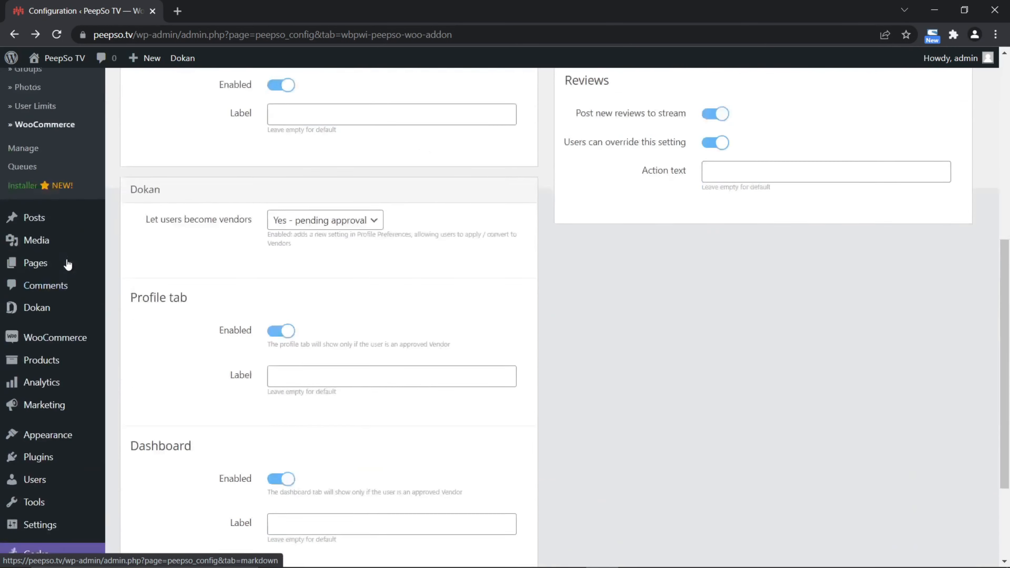
mouse_move(42, 240)
left_click(126, 238)
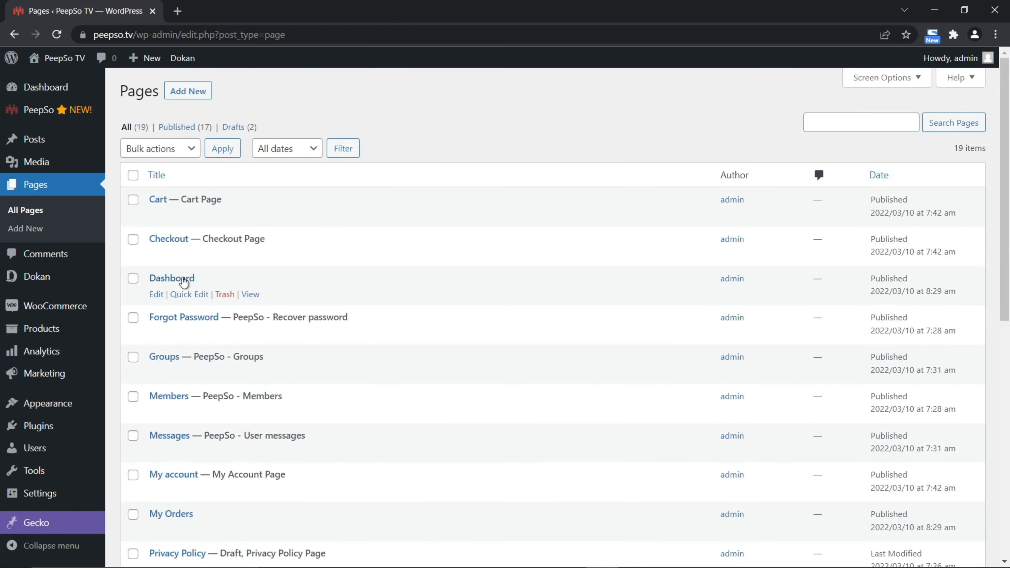
left_click(156, 295)
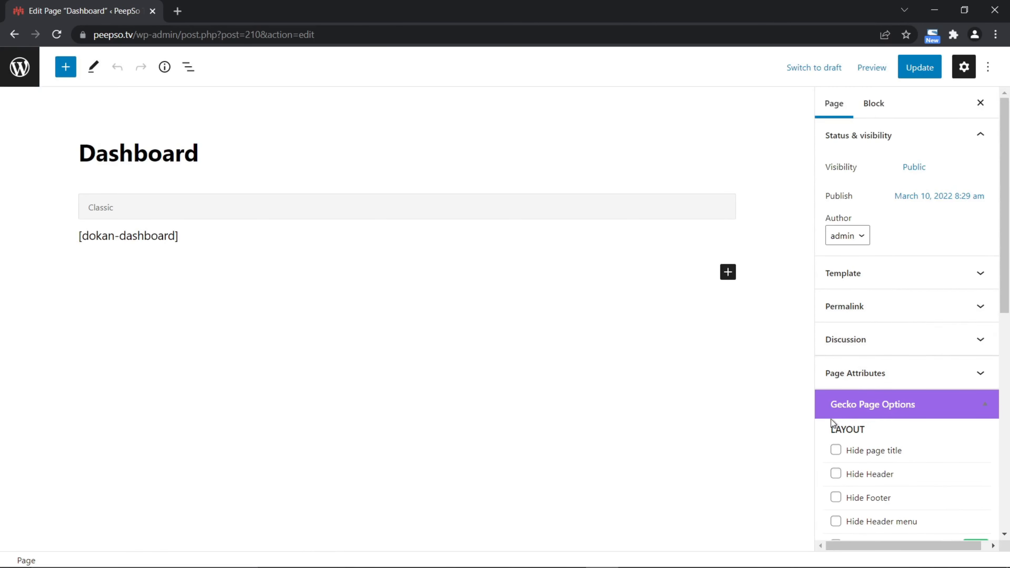
Step: In the Gecko page options, hide the page title and set the sidebars to "Hide both", and update the Dashboard page
scroll(901, 392, "down", 5)
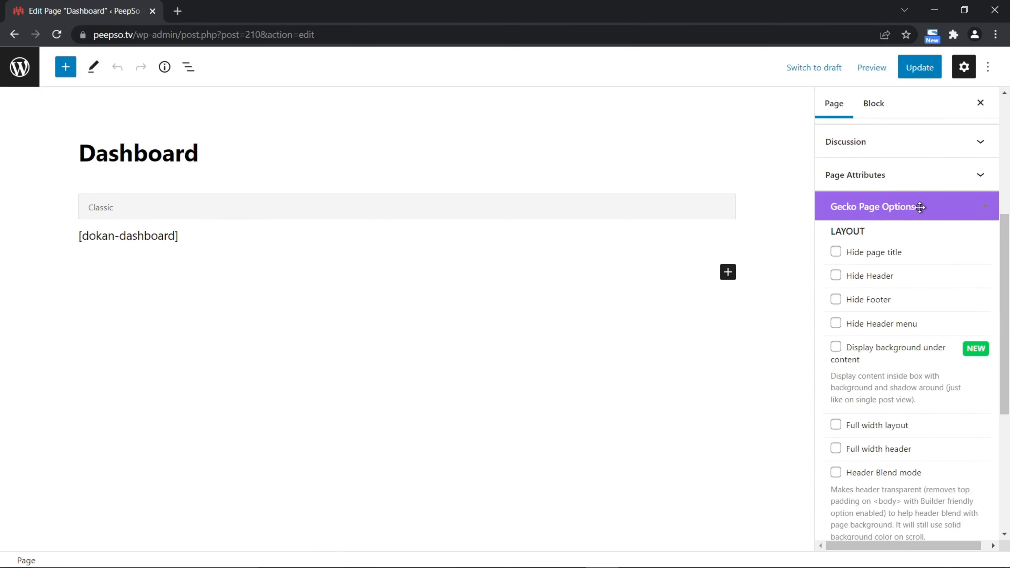
left_click(836, 254)
scroll(882, 359, "down", 2)
scroll(882, 359, "down", 4)
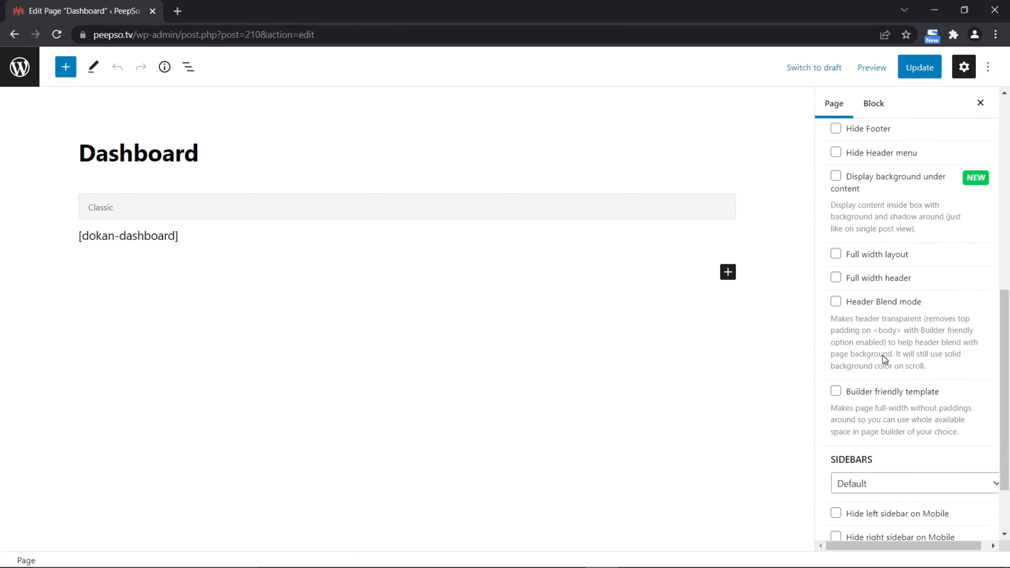
scroll(896, 381, "down", 2)
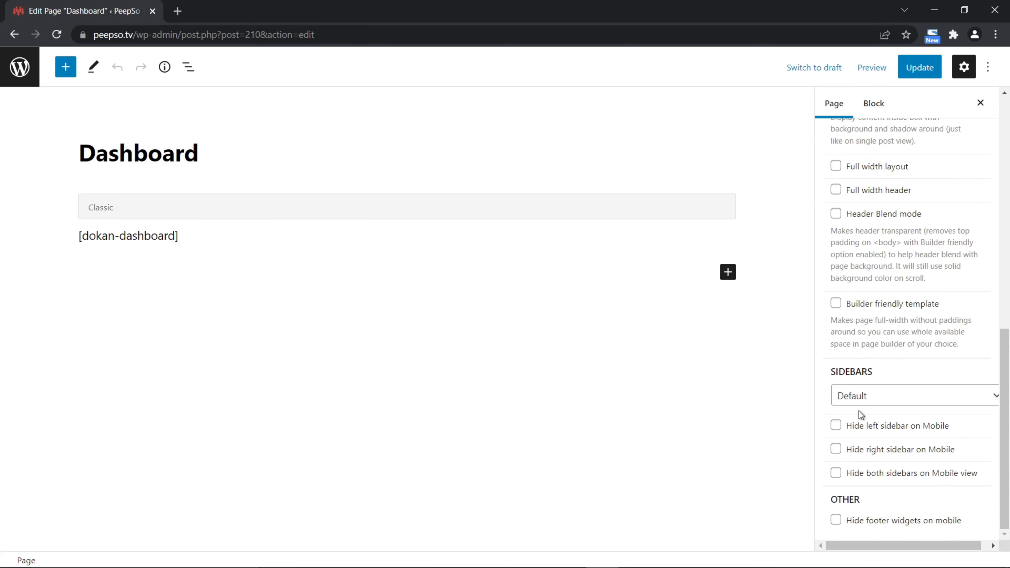
left_click(889, 400)
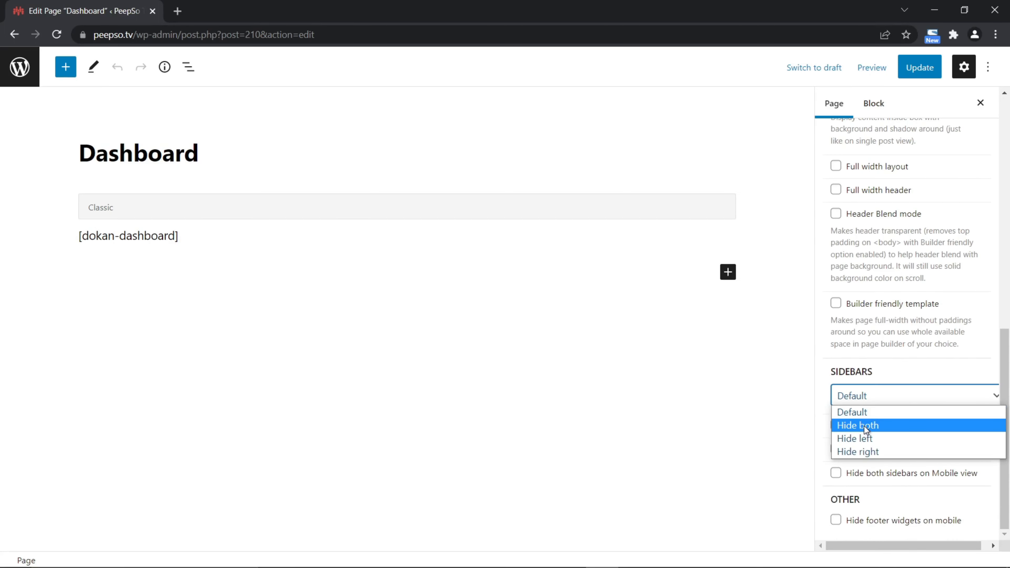
left_click(877, 428)
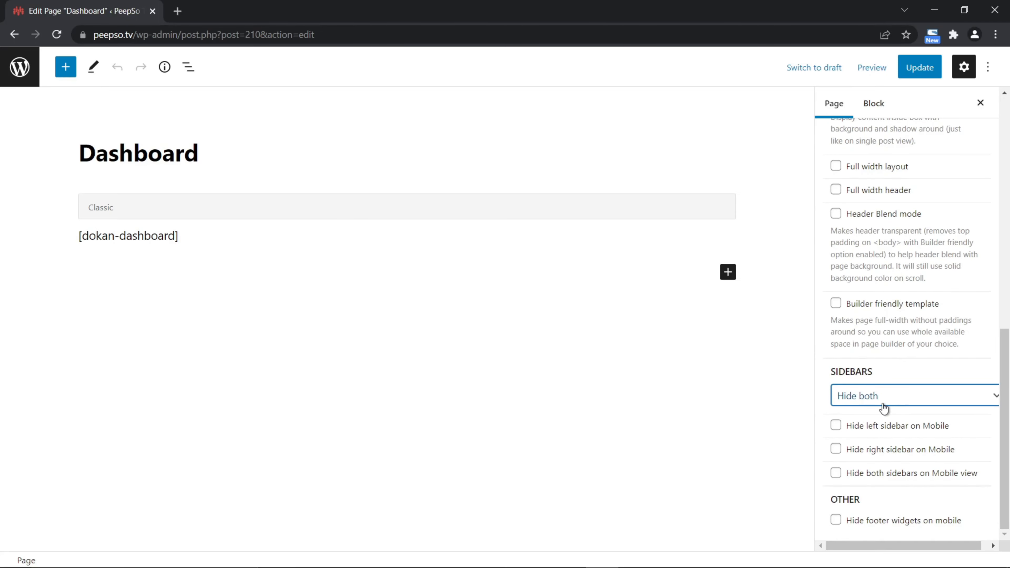
left_click(922, 69)
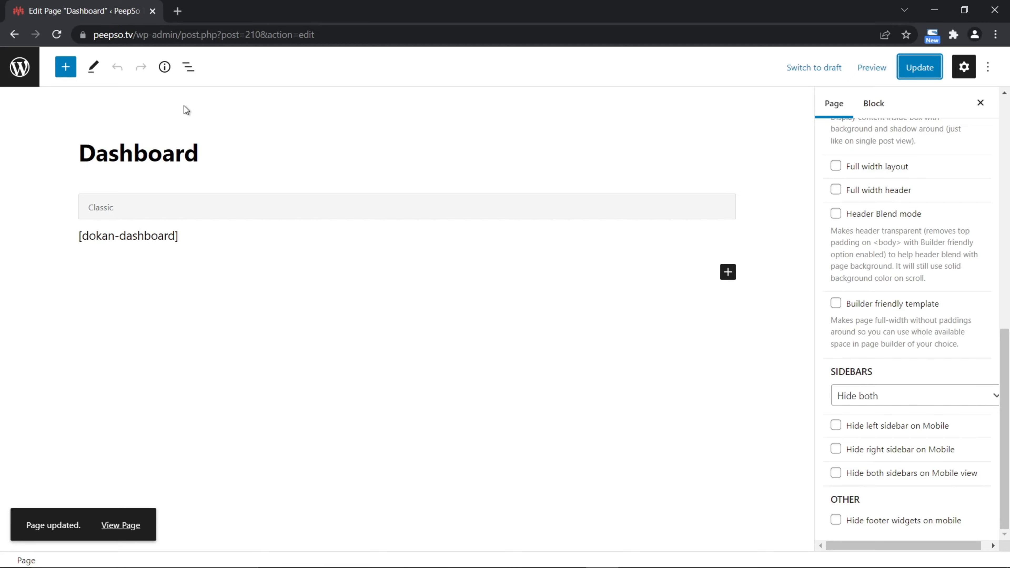
Step: Leave the page editor, visit the community and view the updated vendor dashboard from the logged-in member's profile
left_click(19, 73)
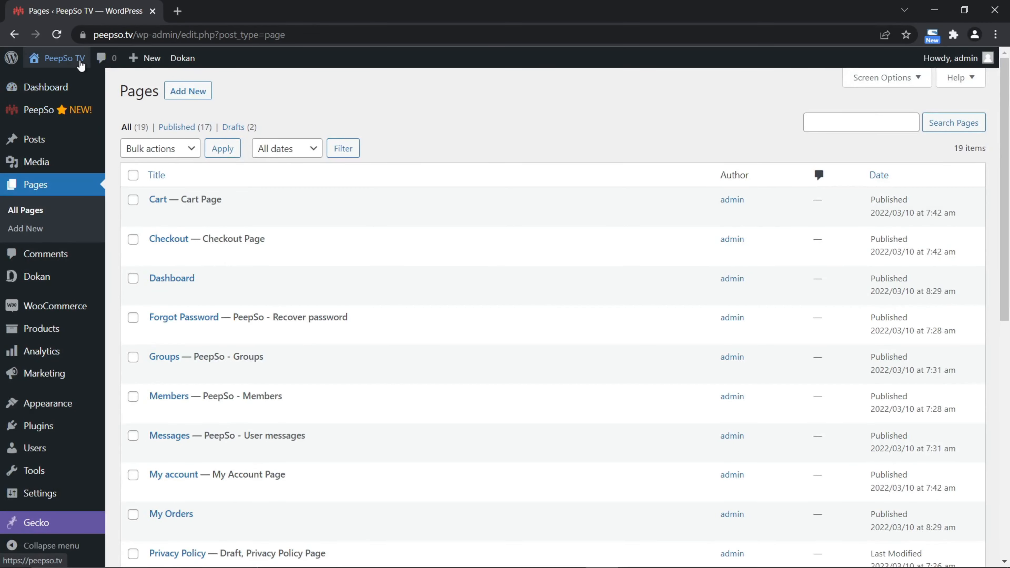
mouse_move(75, 61)
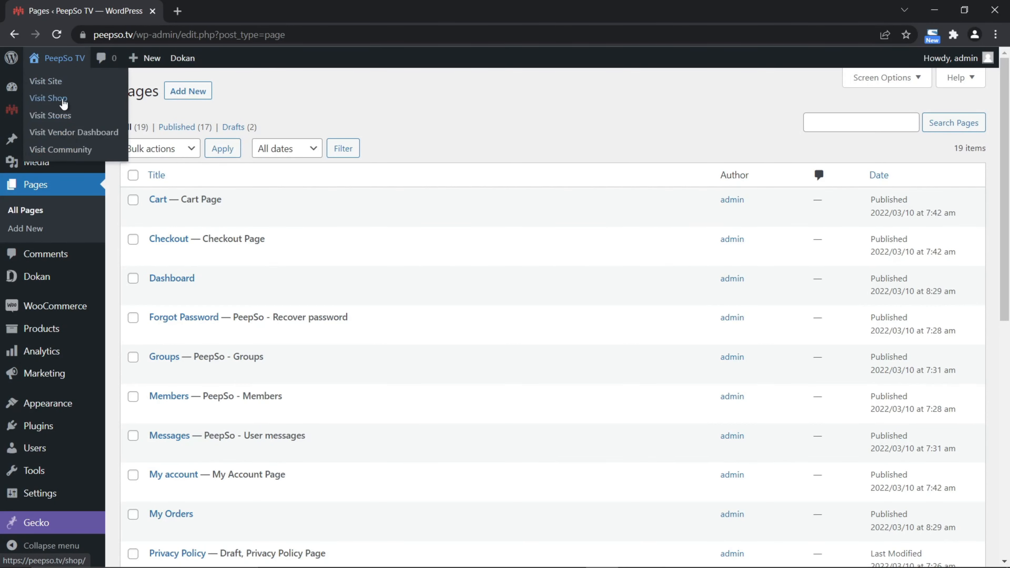
left_click(48, 149)
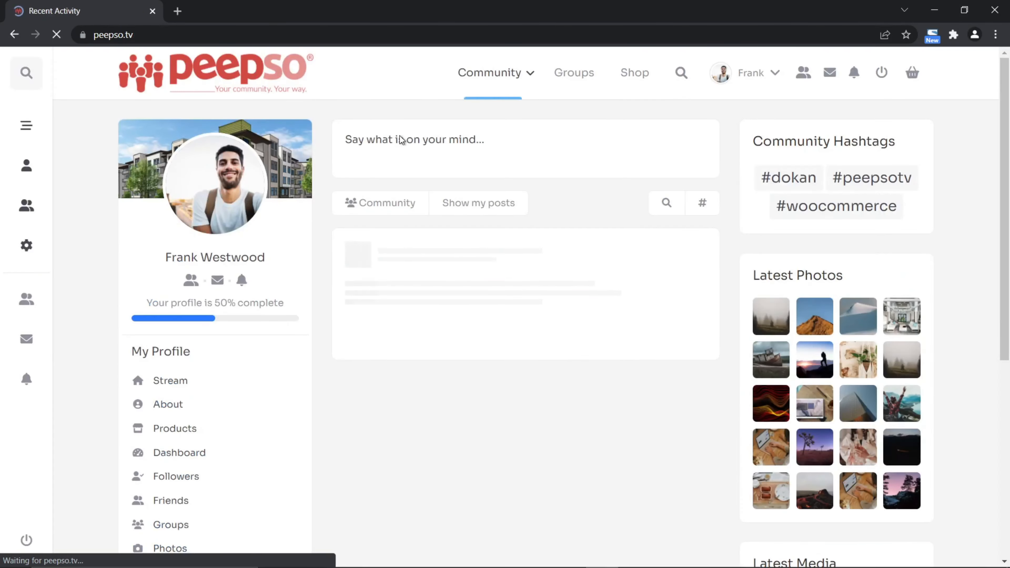
left_click(211, 190)
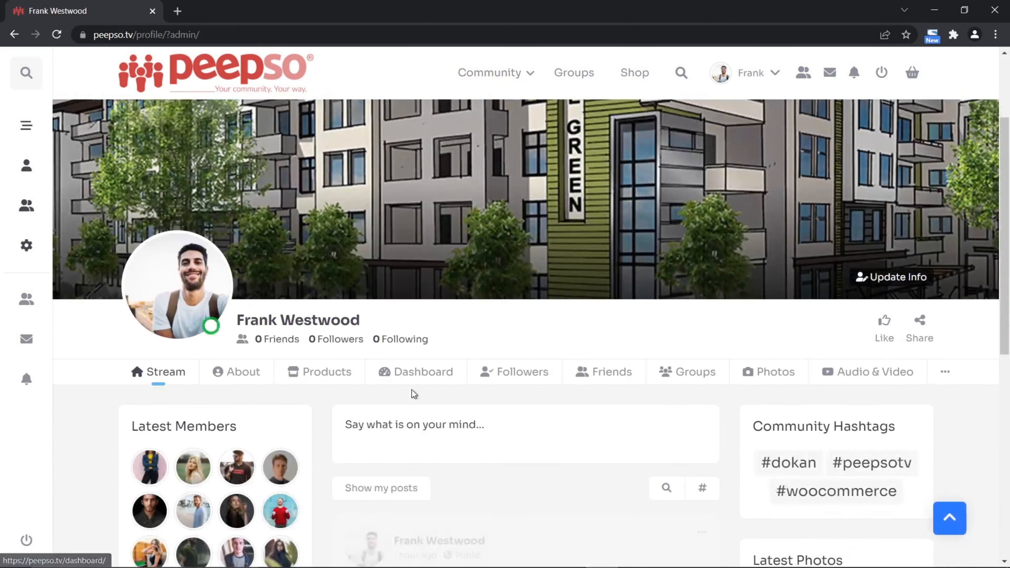
left_click(416, 378)
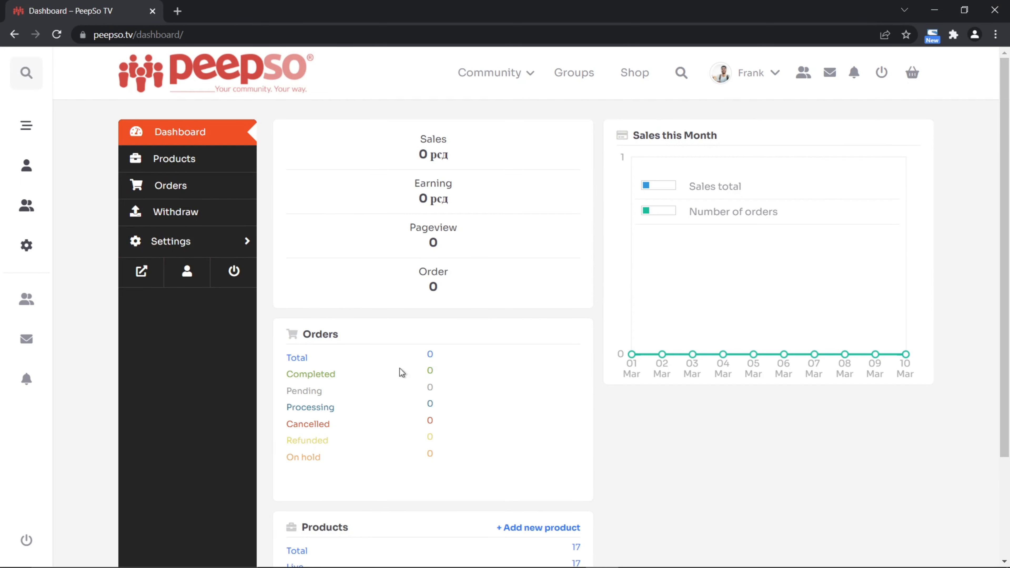
Step: Open the product list in the vendor dashboard and look through the products
left_click(172, 165)
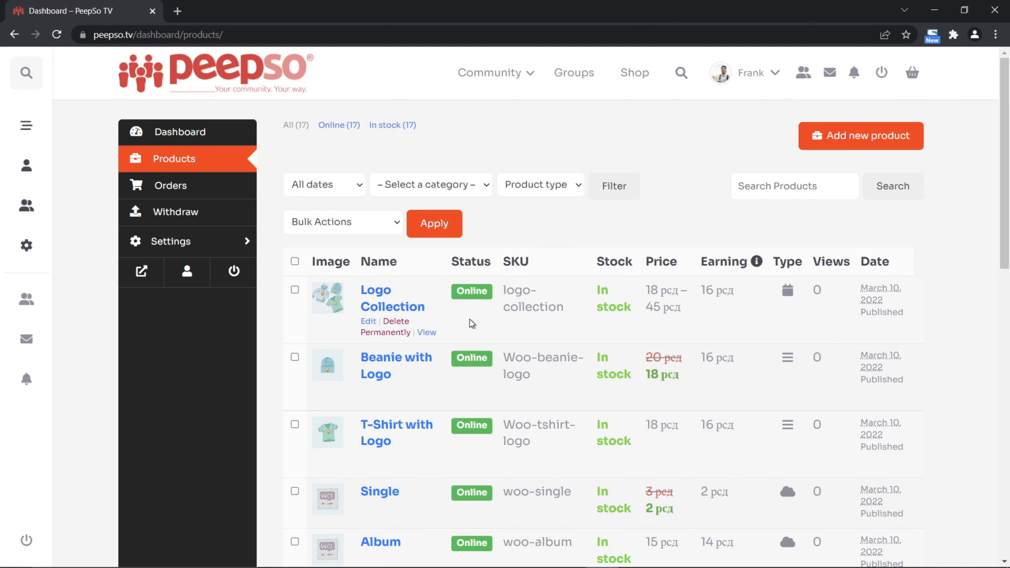
scroll(470, 319, "down", 10)
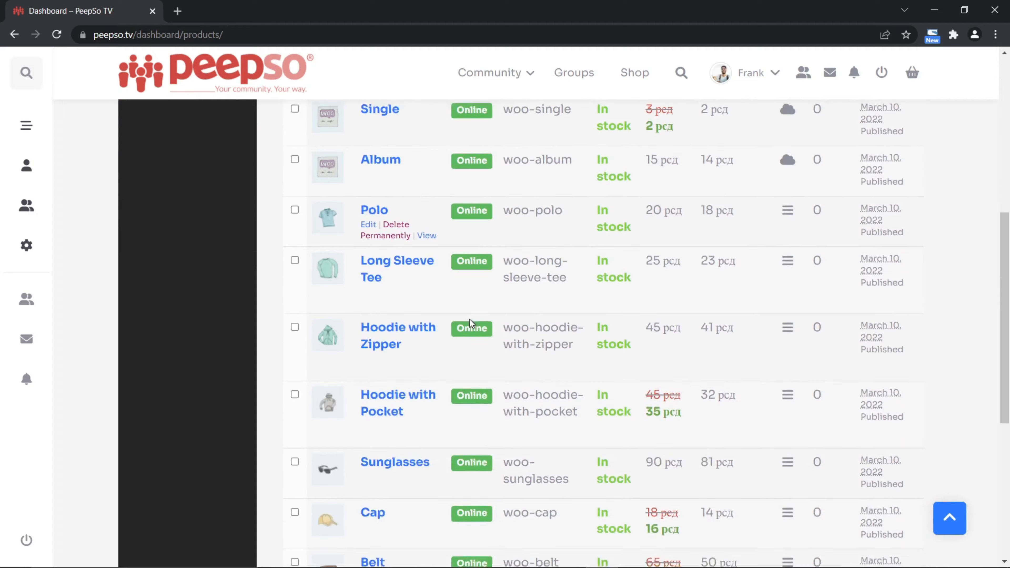
Step: Look through the remaining products in the vendor dashboard and view its Orders and Withdraw sections
scroll(471, 318, "down", 5)
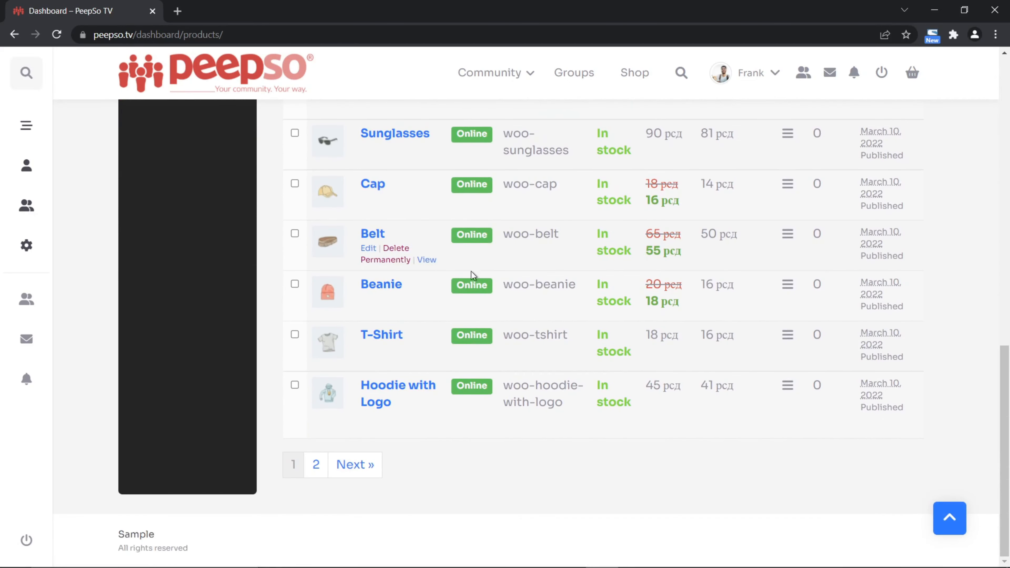
scroll(522, 311, "up", 15)
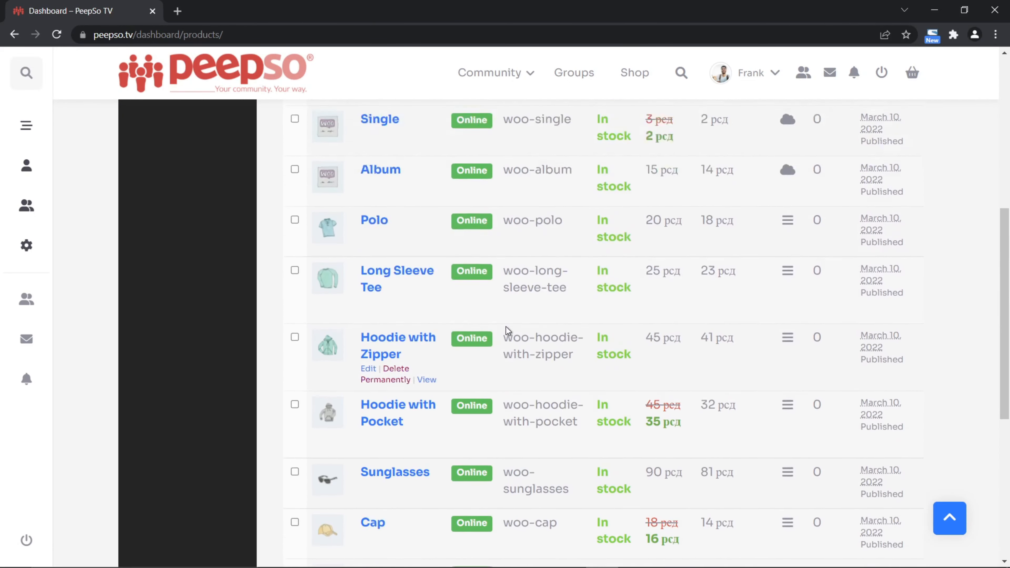
scroll(504, 334, "up", 3)
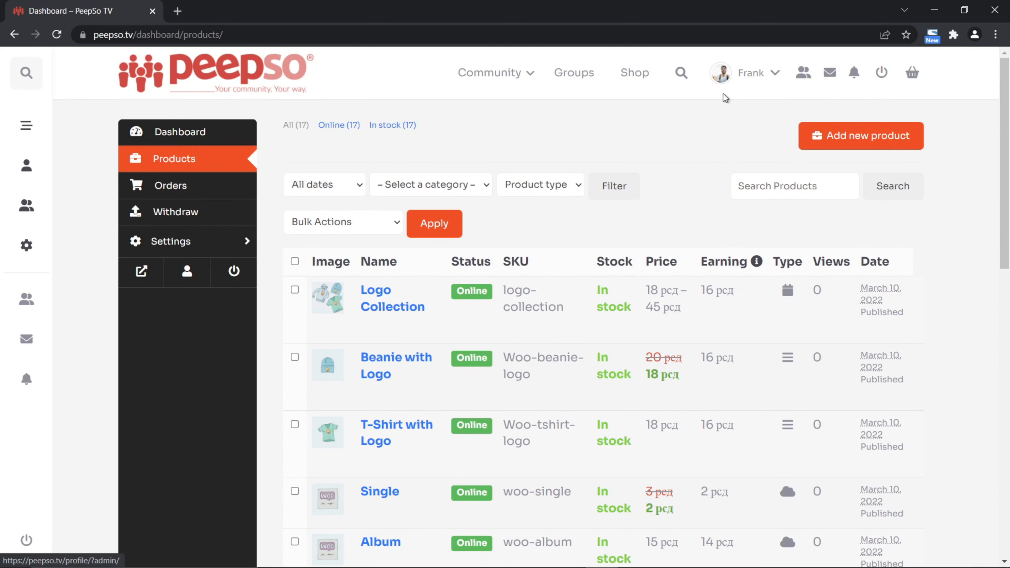
left_click(170, 185)
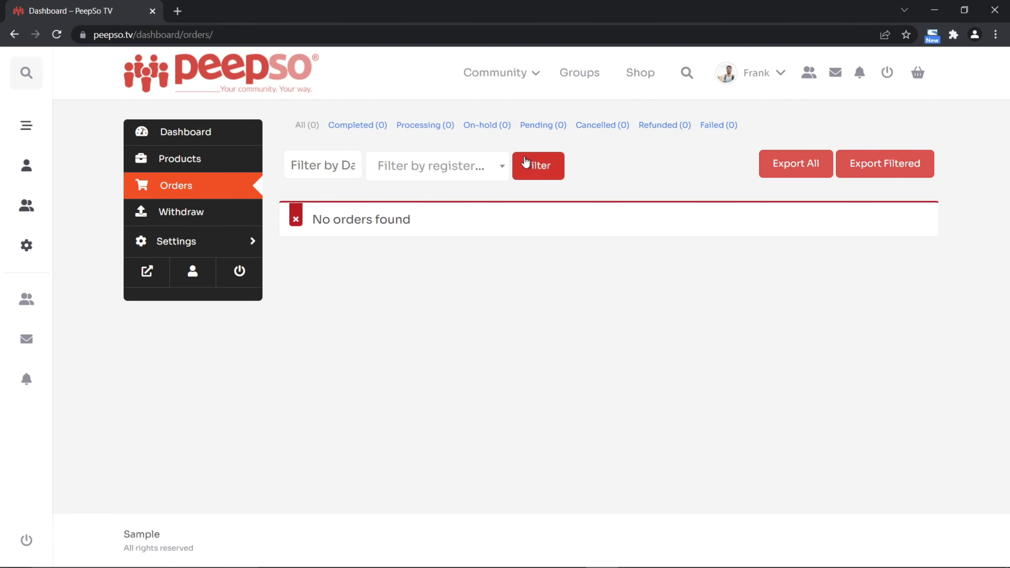
left_click(191, 217)
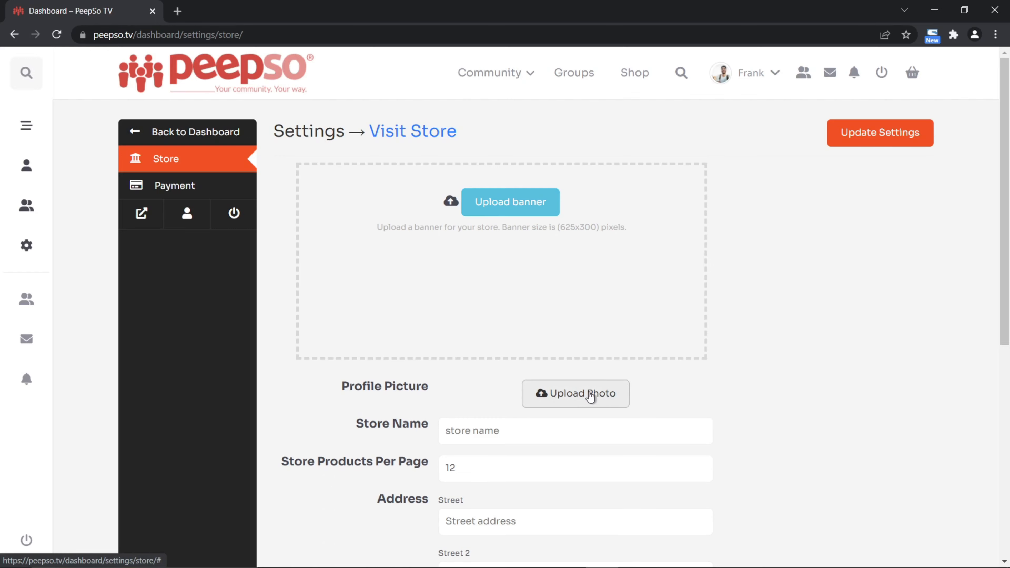
Step: Review the vendor's store settings form and try to update it without selecting a country
scroll(791, 373, "down", 3)
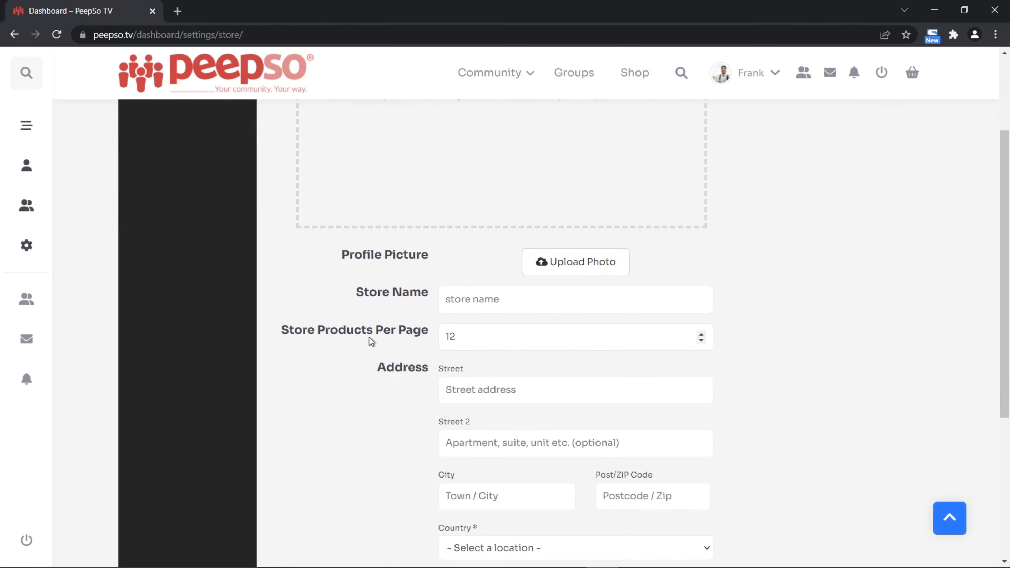
scroll(600, 377, "down", 6)
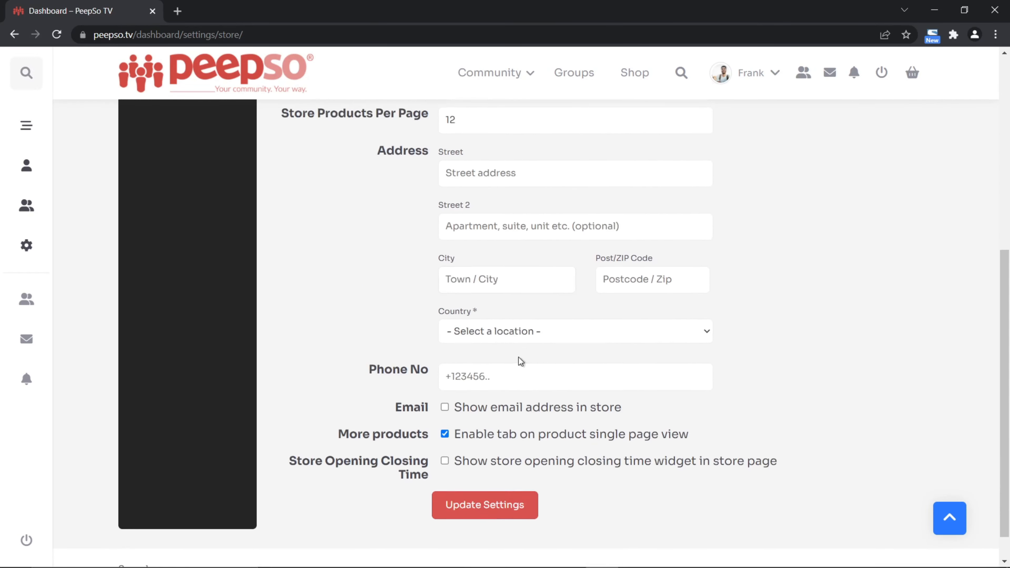
left_click(462, 479)
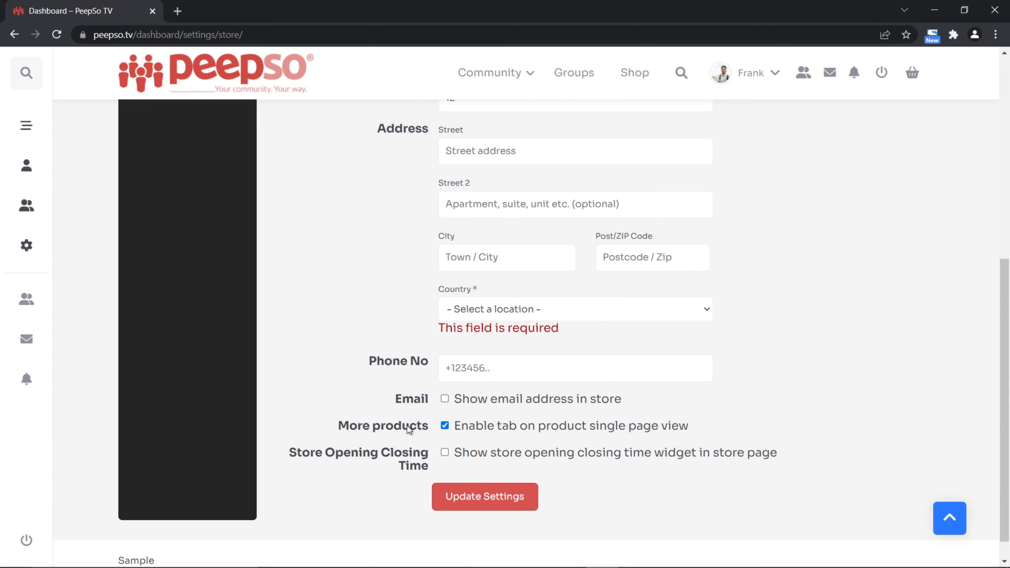
Step: Open the vendor's payment settings, update them with the existing PayPal e-mail, and return to the vendor dashboard
left_click(160, 188)
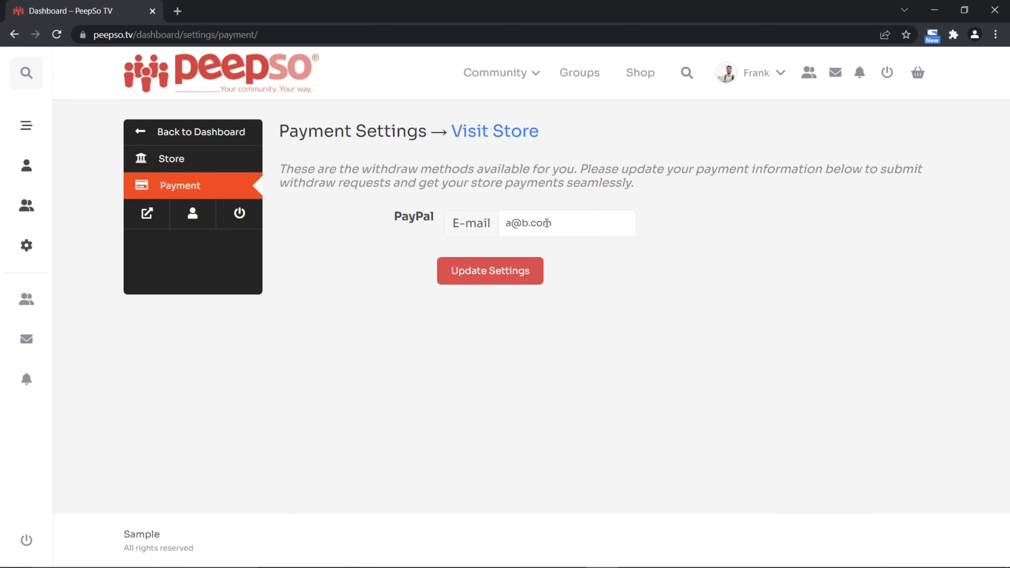
left_click_drag(564, 221, 501, 228)
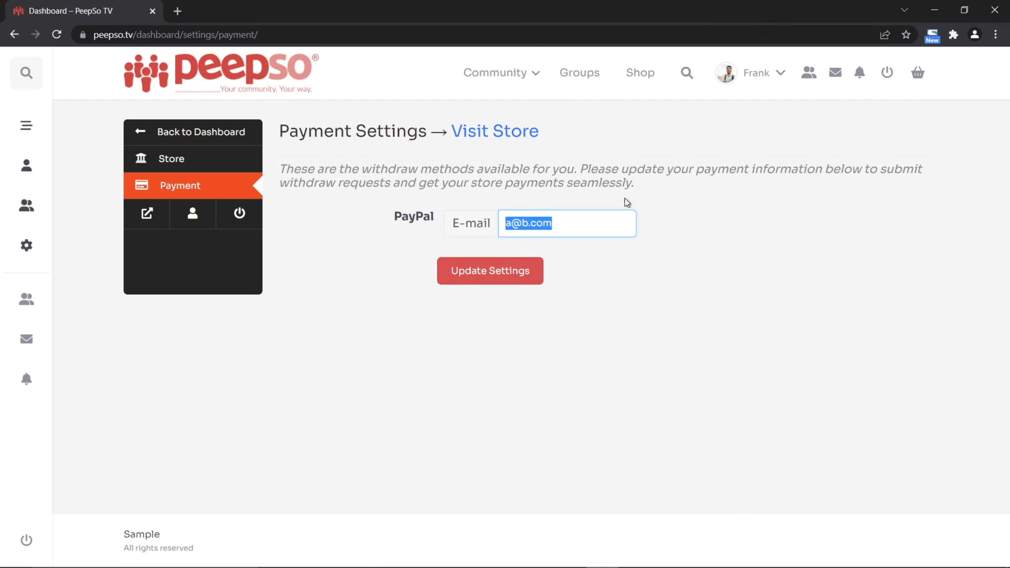
left_click(481, 273)
left_click(213, 136)
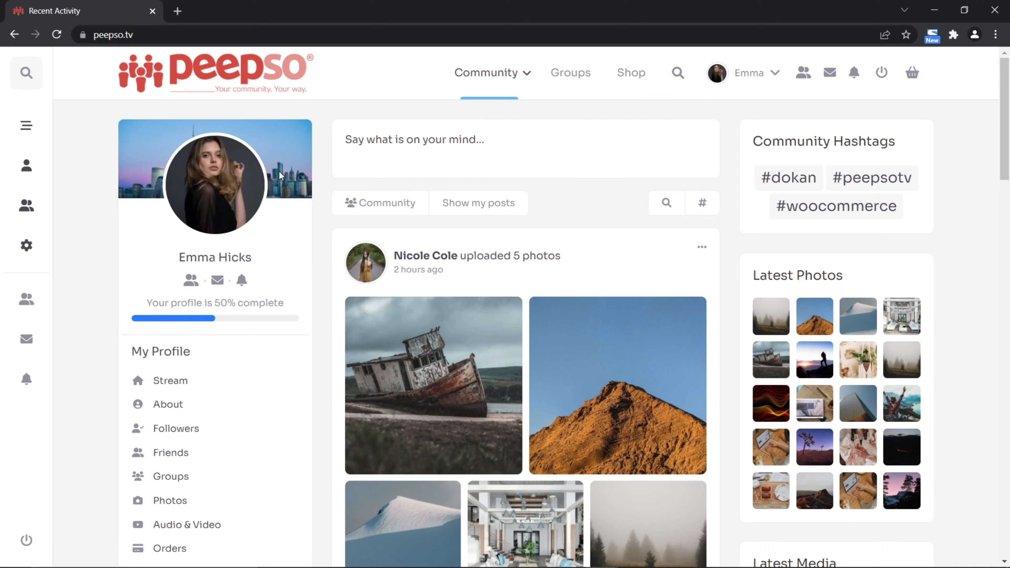
Step: Open the logged-in member's own profile from the community page and view its profile tabs
left_click(229, 205)
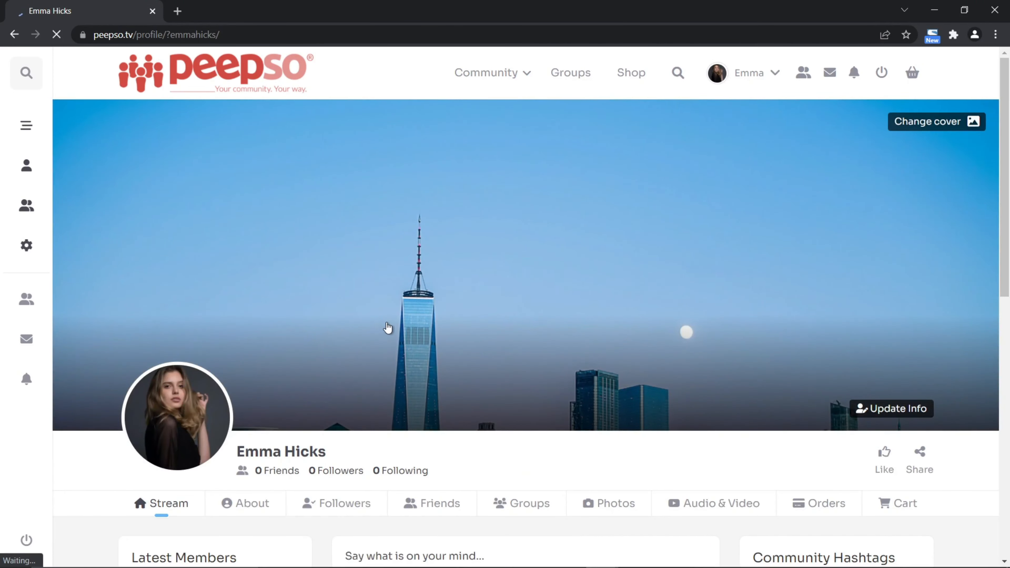
scroll(386, 332, "down", 3)
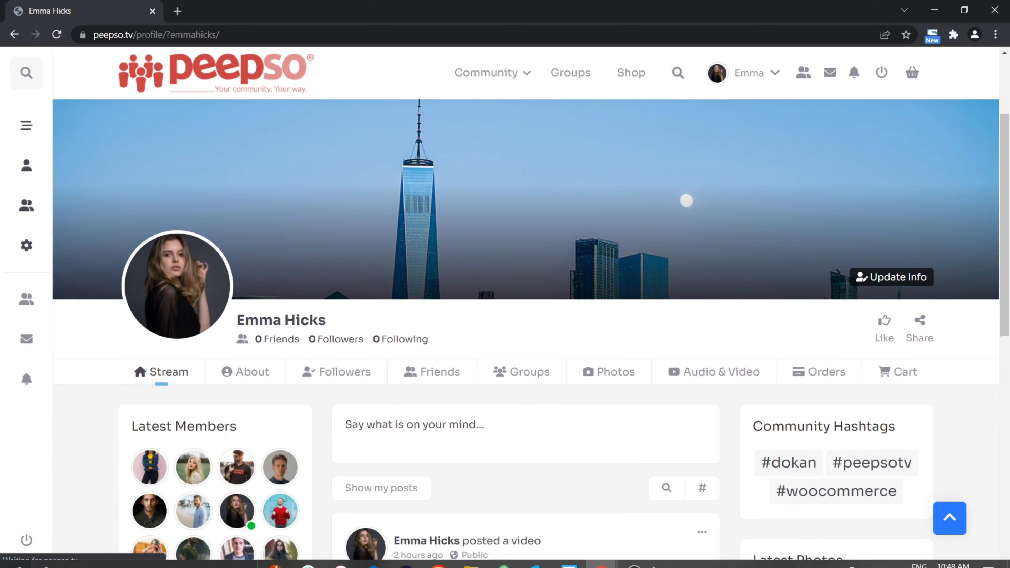
Step: Switch to the WordPress admin and save PeepSo's WooCommerce configuration with "Let users become vendors" on "Yes - pending approval"
mouse_move(602, 555)
left_click(638, 514)
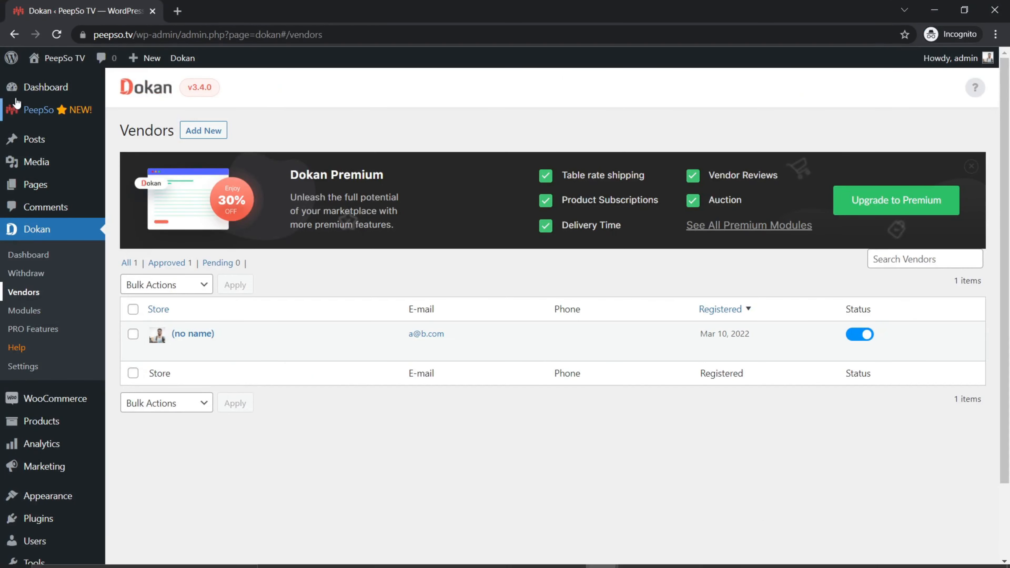
mouse_move(58, 76)
mouse_move(28, 109)
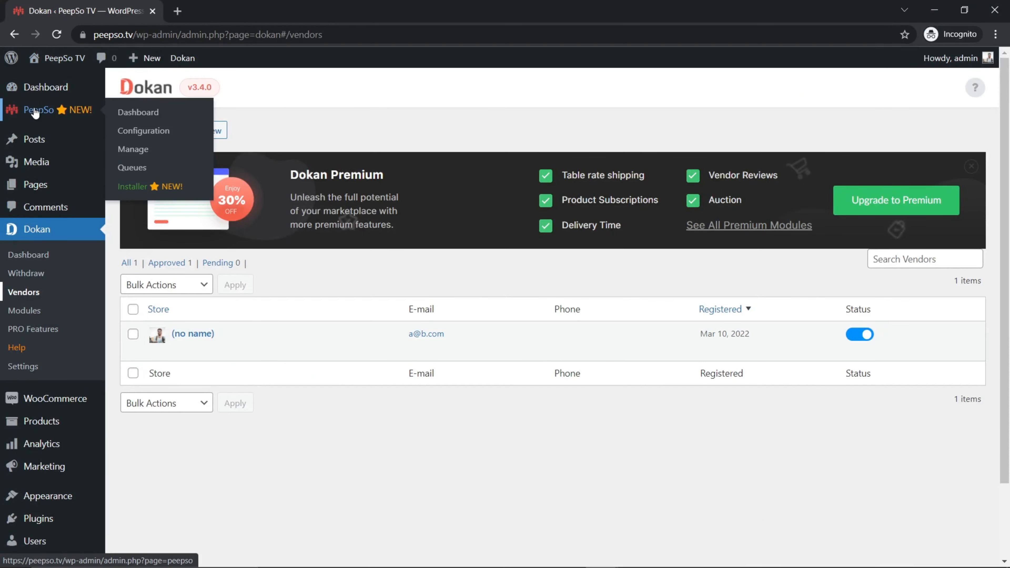
left_click(131, 188)
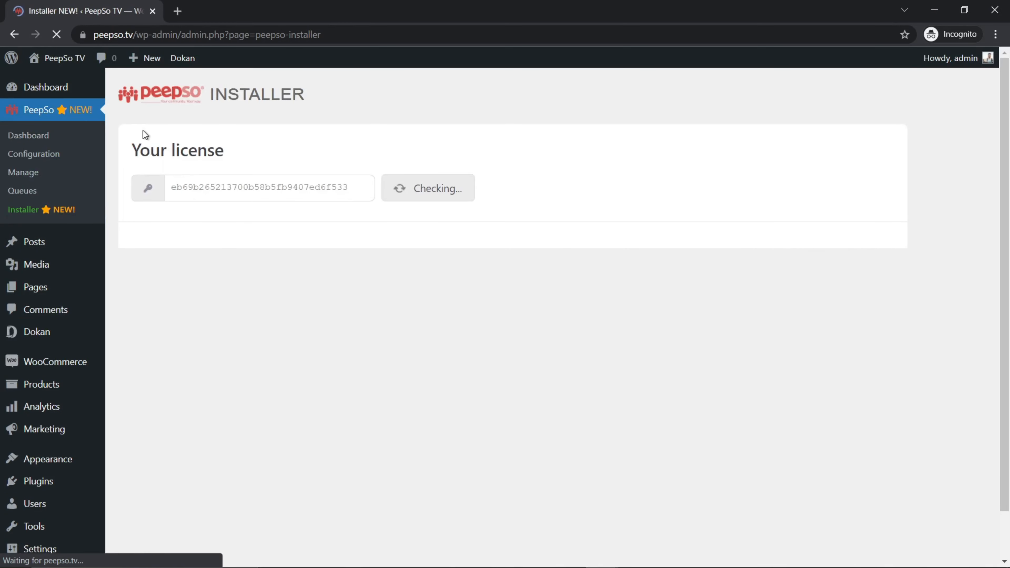
left_click(36, 154)
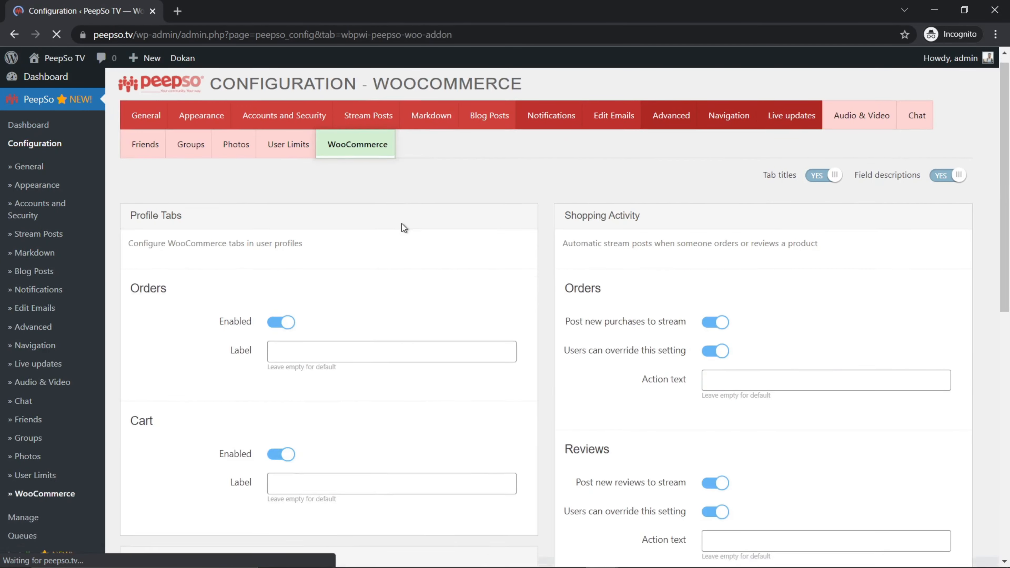
scroll(402, 228, "down", 10)
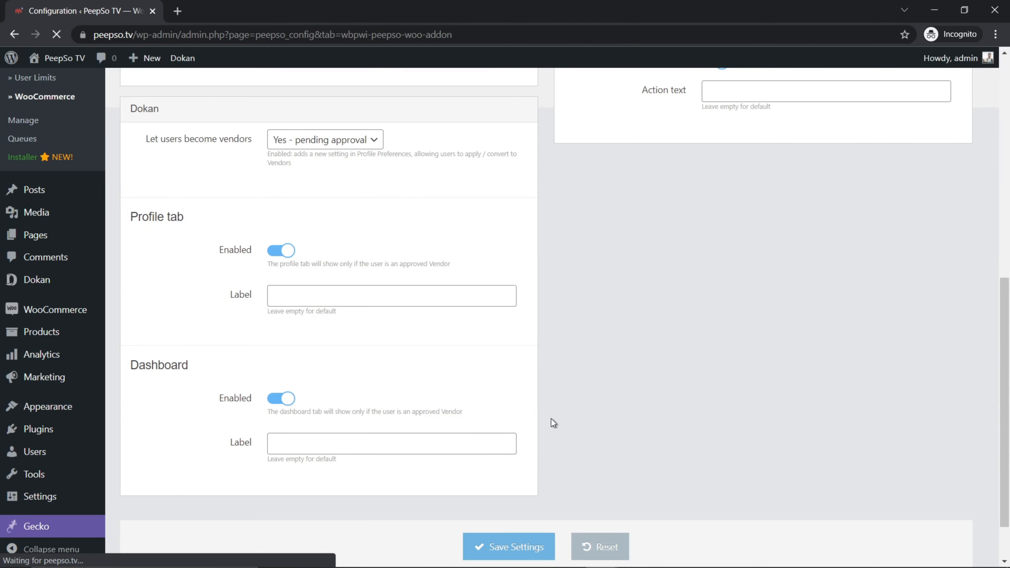
left_click(501, 547)
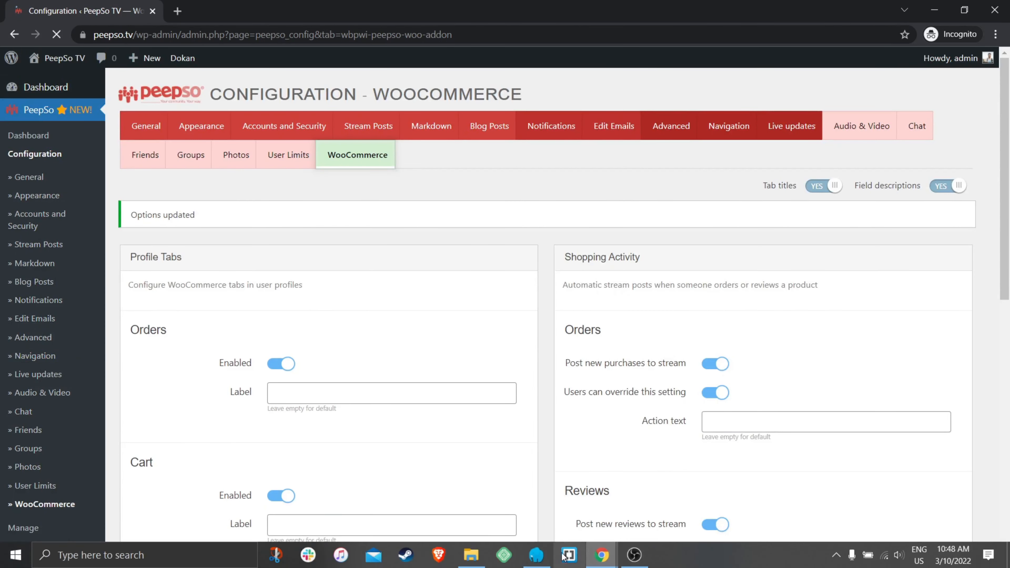
Step: Switch back to the member's profile and view the Vendor Application section in the preferences
mouse_move(601, 555)
left_click(581, 492)
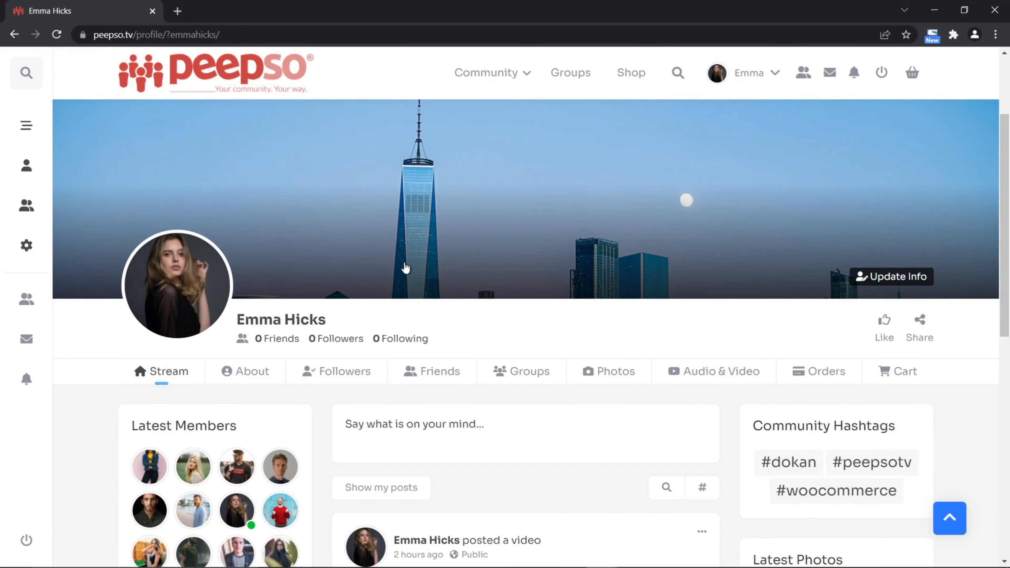
scroll(406, 266, "down", 3)
left_click(249, 246)
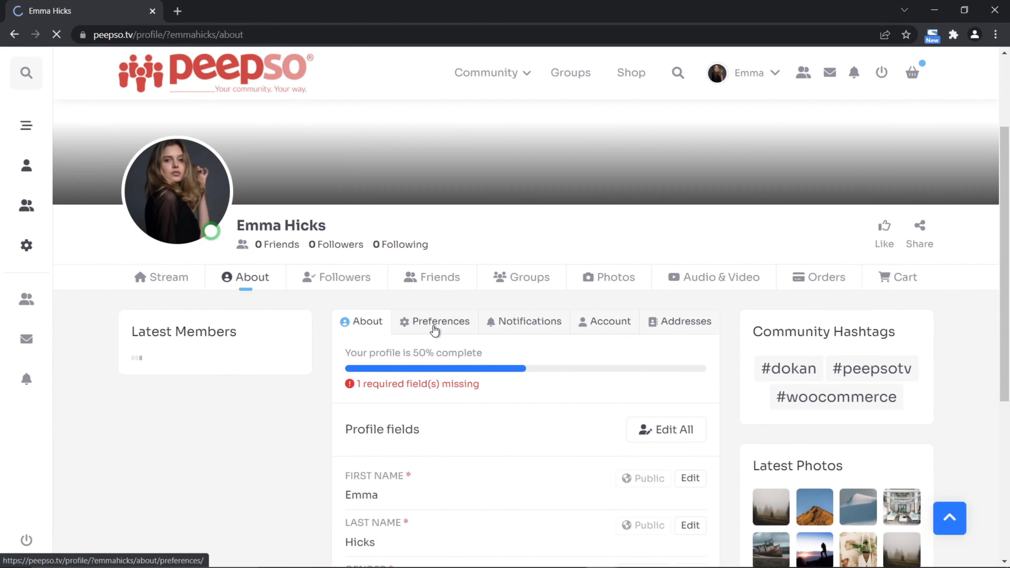
left_click(444, 324)
scroll(465, 327, "down", 15)
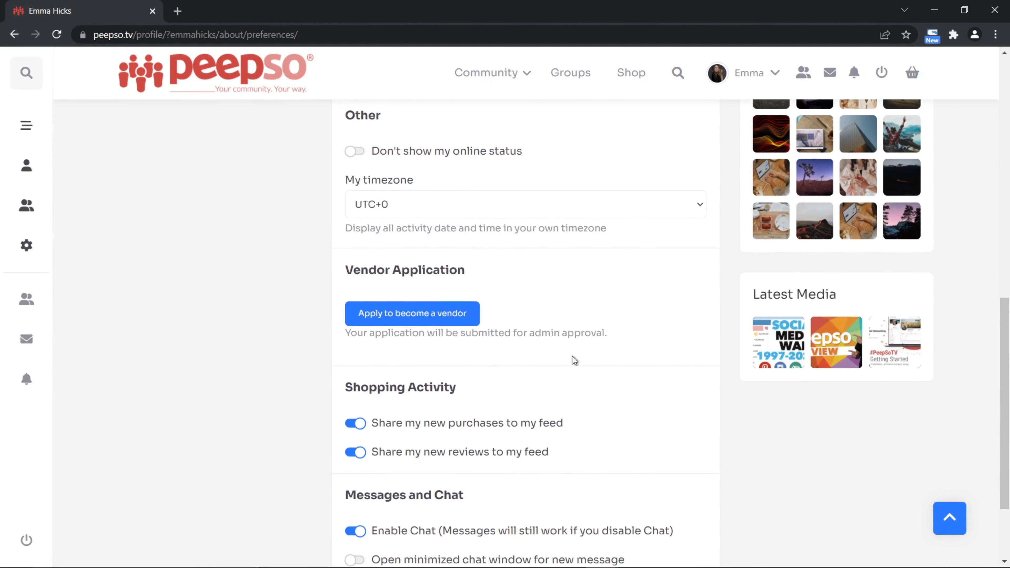
Step: Return to the WooCommerce configuration, set "Let users become vendors" to "No" and save the settings
mouse_move(602, 555)
left_click(676, 501)
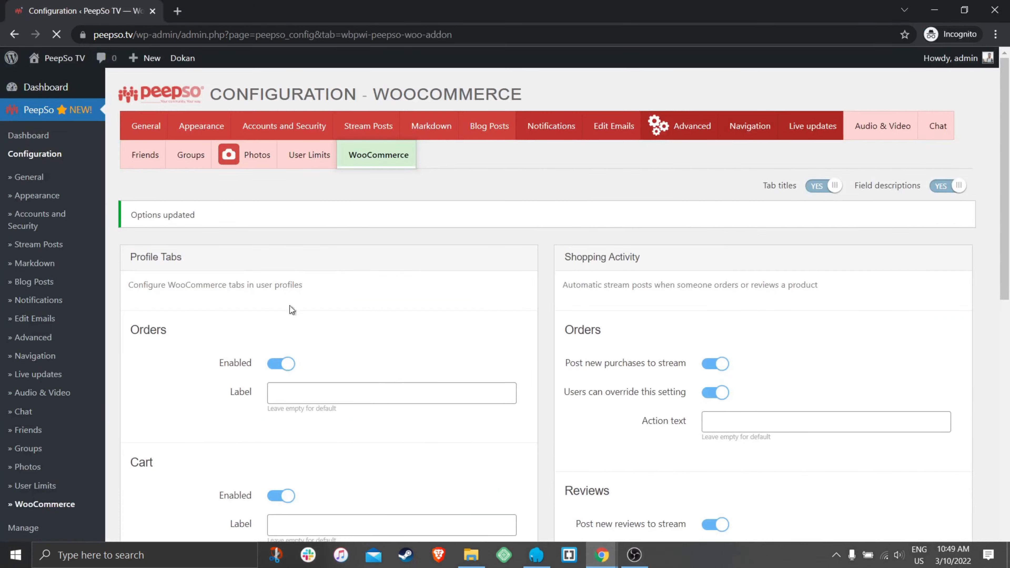
scroll(295, 354, "down", 10)
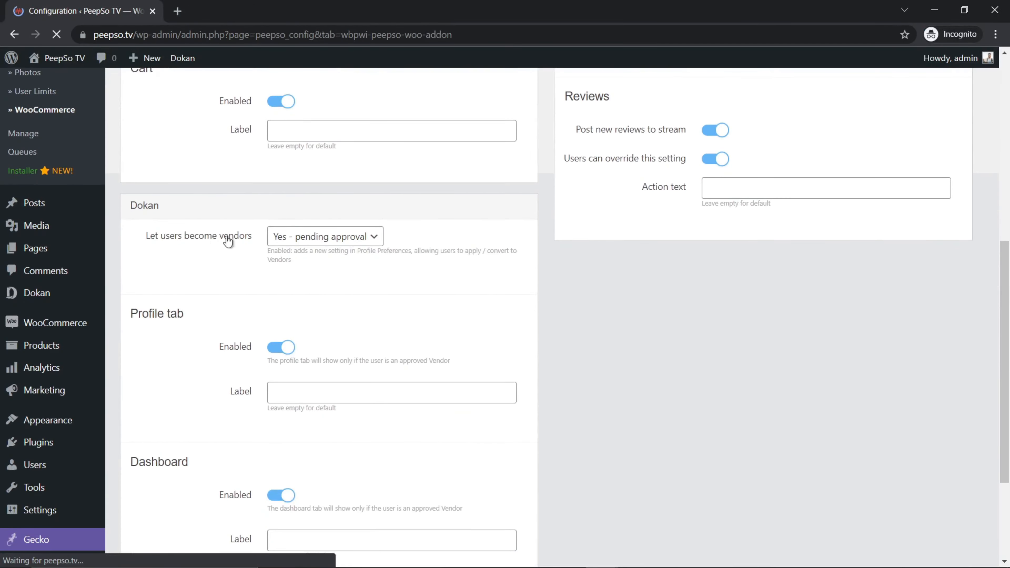
left_click(326, 239)
left_click(279, 252)
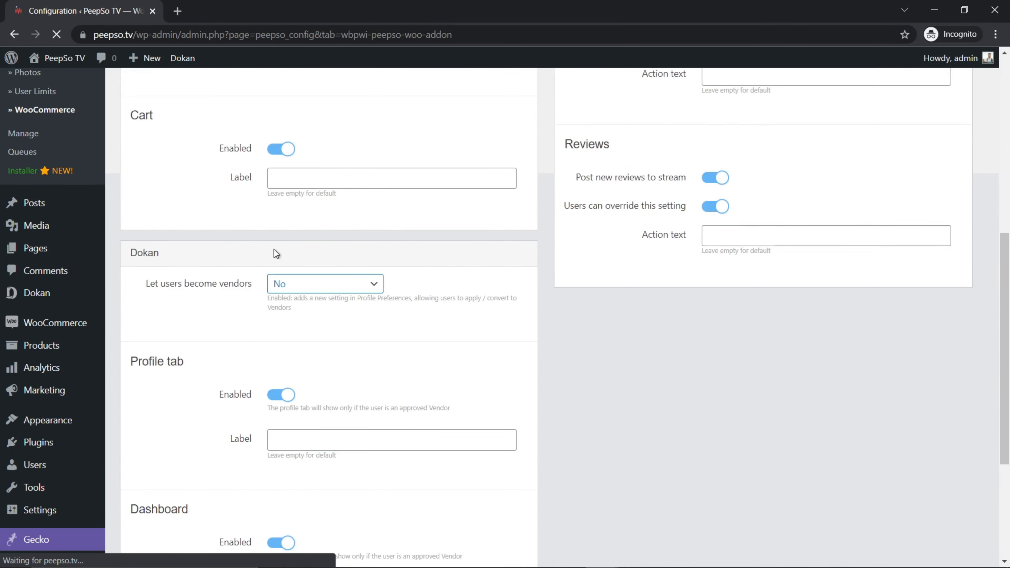
scroll(365, 325, "down", 5)
left_click(510, 492)
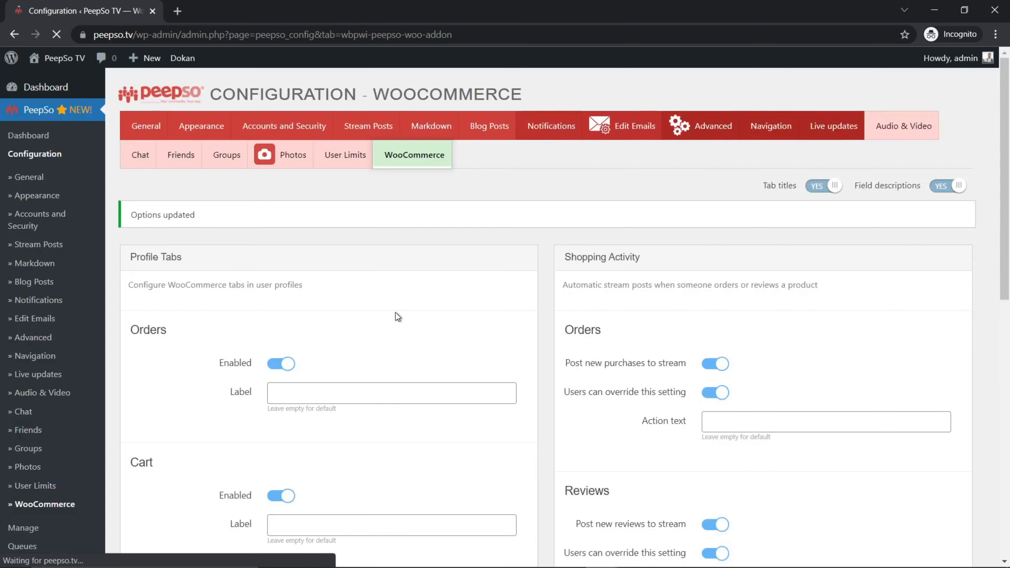
Step: Reload the member's profile preferences in the community and check them for the Vendor Application section
mouse_move(602, 563)
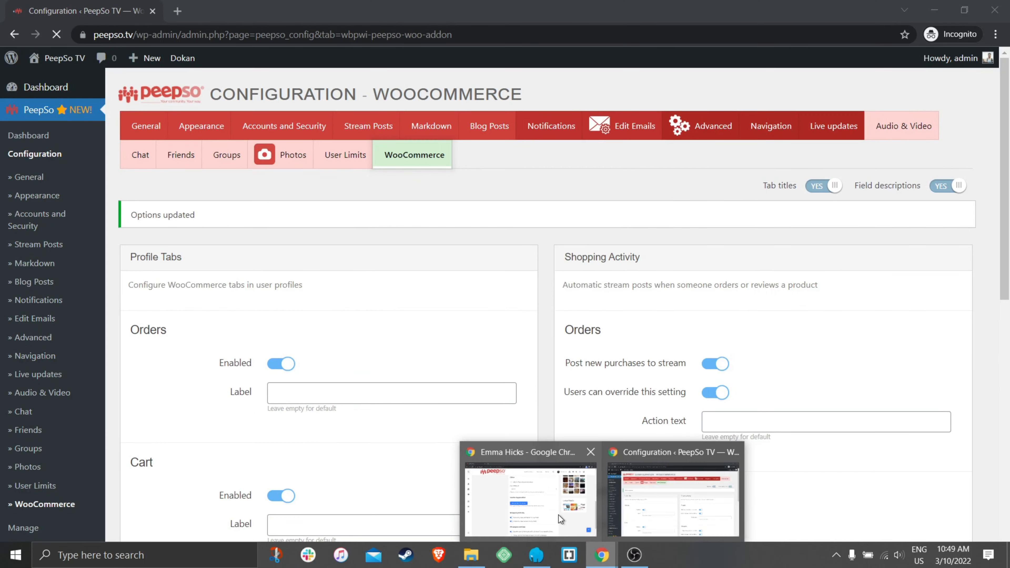
left_click(529, 494)
left_click(57, 34)
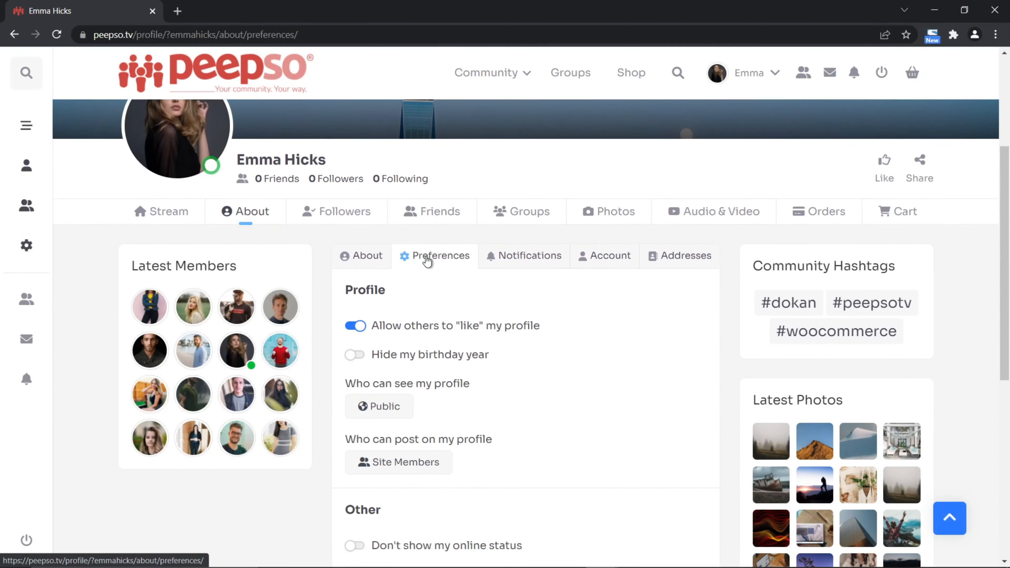
scroll(497, 272, "down", 5)
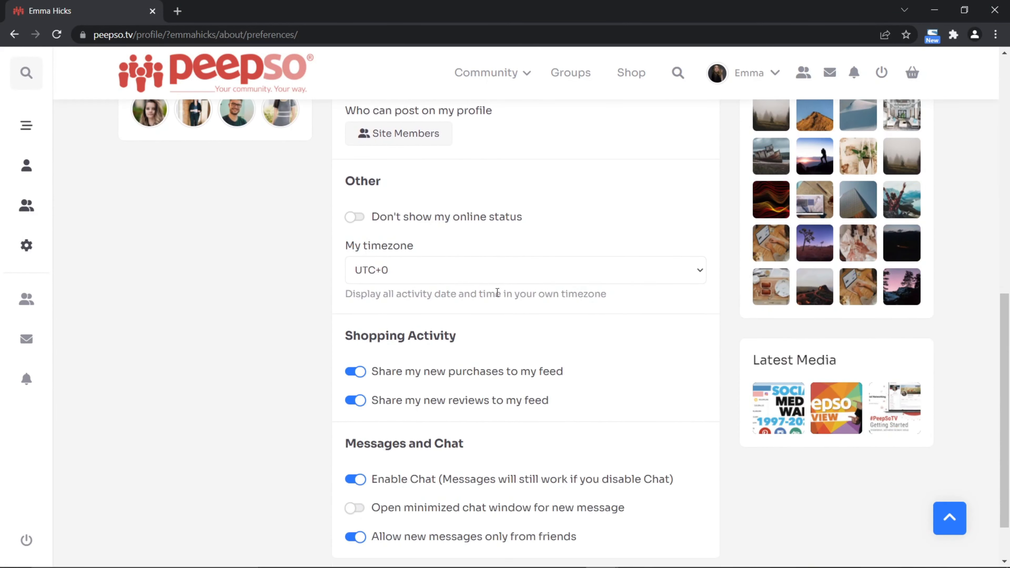
scroll(520, 387, "up", 7)
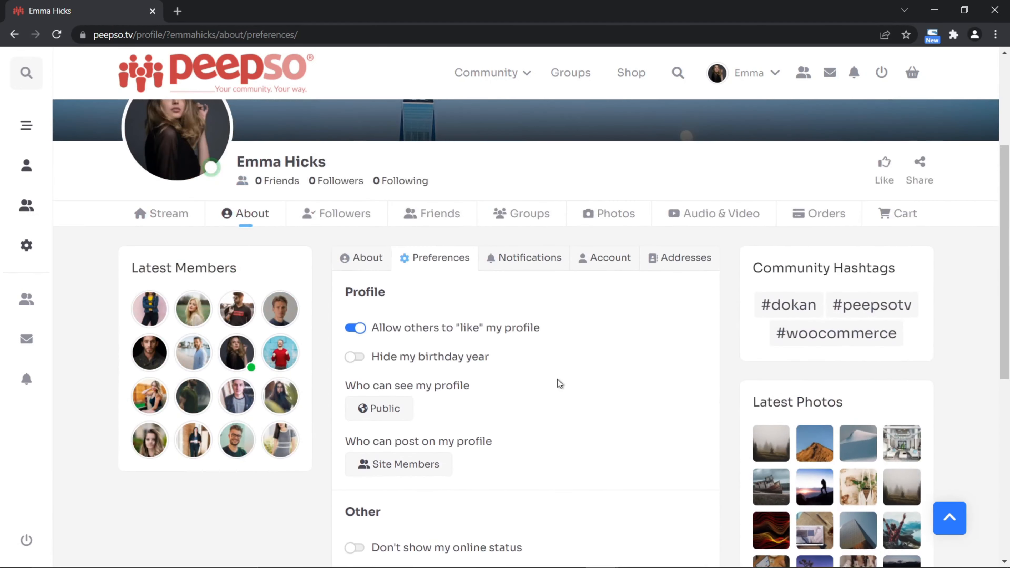
scroll(546, 416, "down", 3)
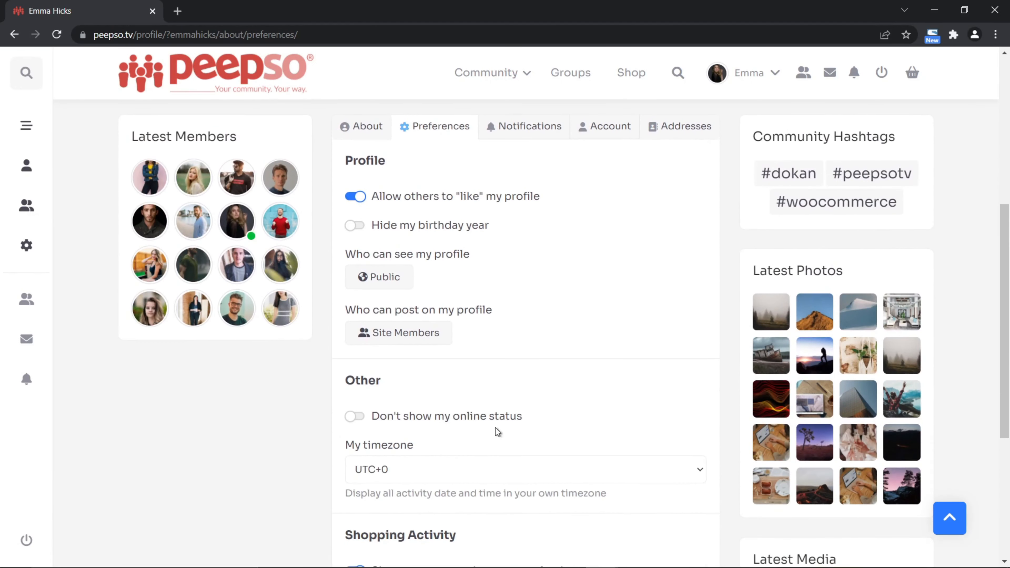
Step: In the admin's WooCommerce configuration, set "Let users become vendors" to "Yes - pending approval" and save the settings
mouse_move(598, 561)
left_click(647, 505)
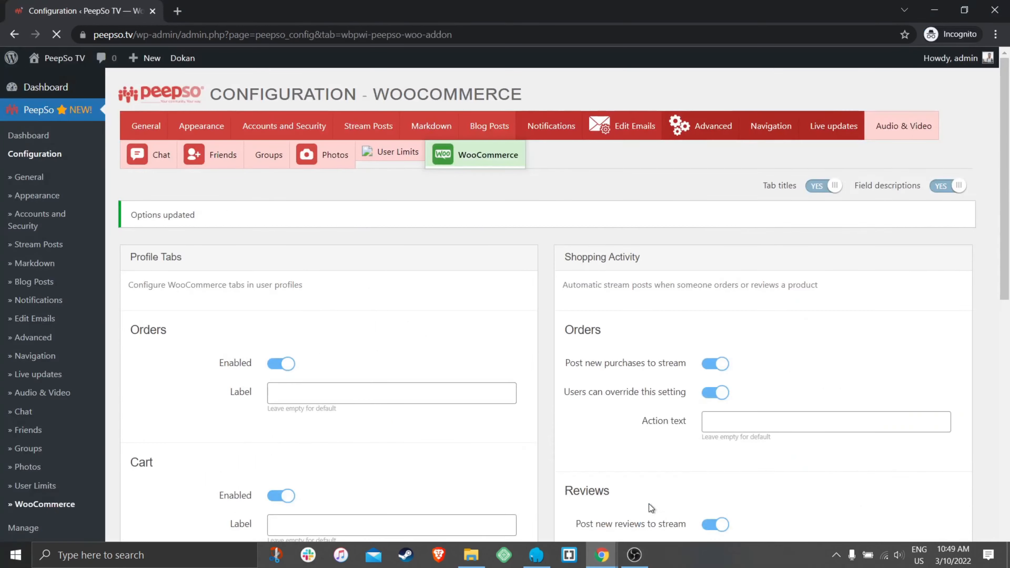
scroll(434, 386, "down", 8)
left_click(302, 309)
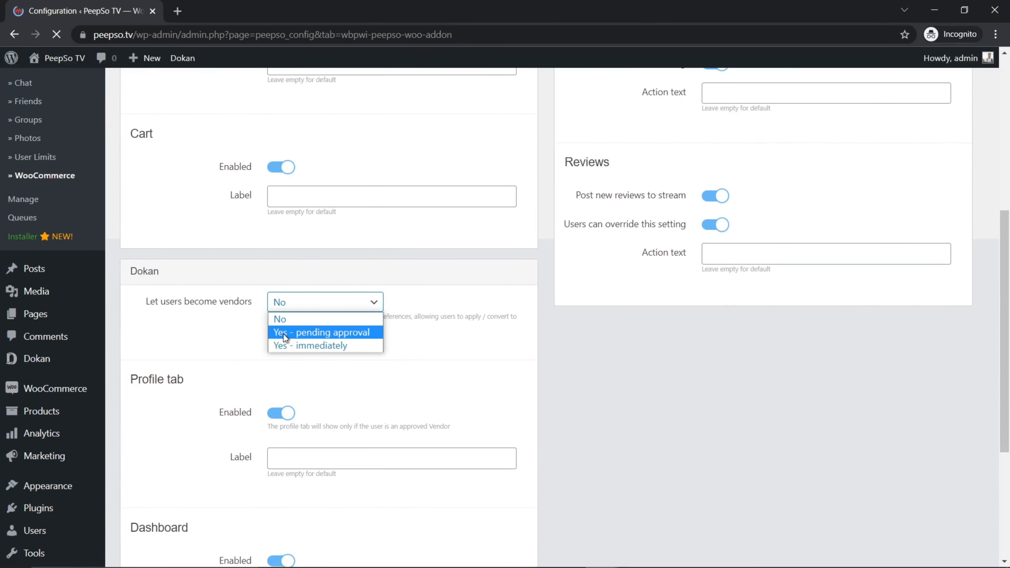
left_click(303, 334)
scroll(423, 354, "up", 1)
scroll(447, 359, "down", 6)
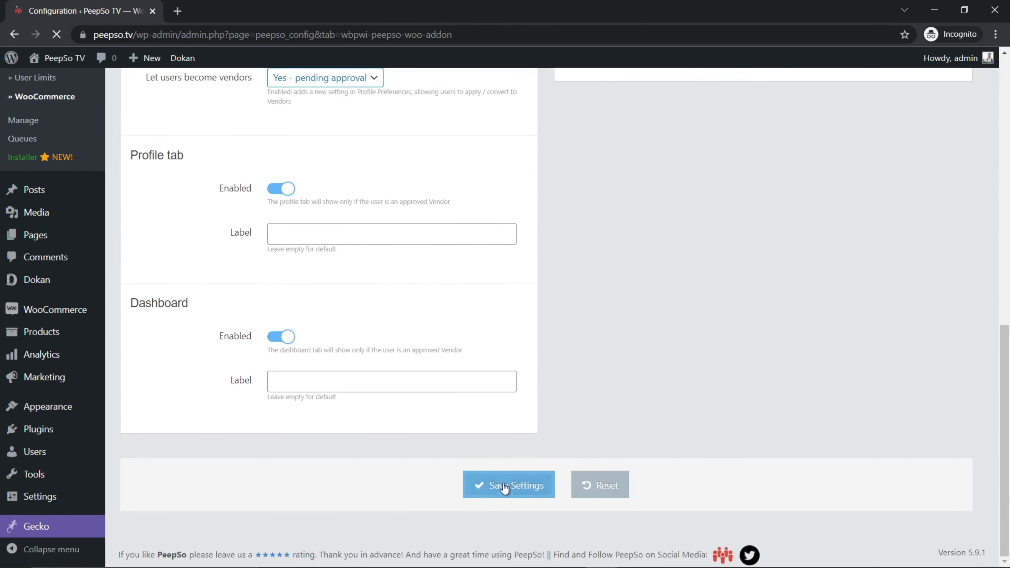
left_click(504, 486)
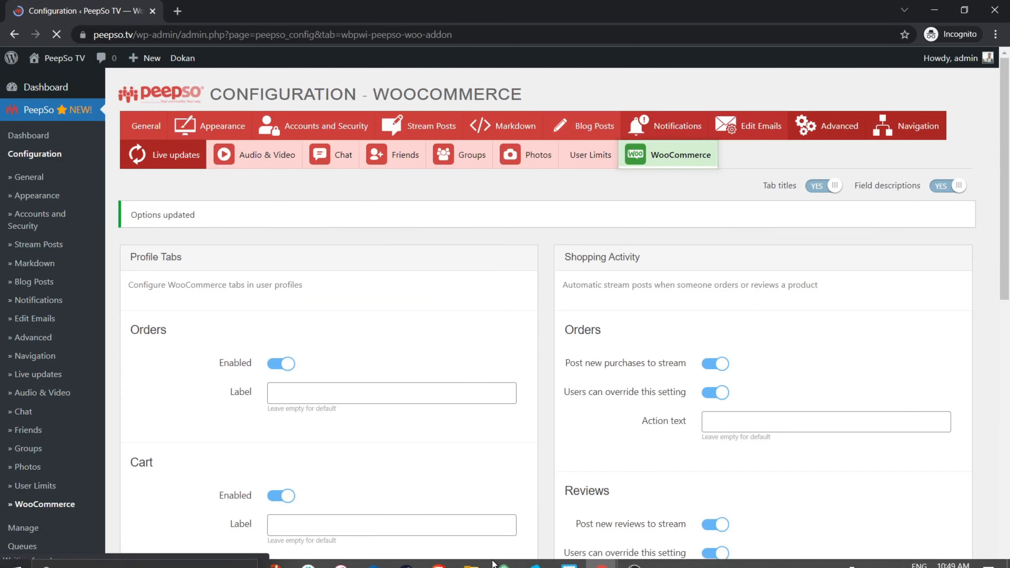
Step: Switch to the member's community profile, reload the preferences and apply to become a vendor in the Vendor Application section
mouse_move(602, 555)
left_click(529, 490)
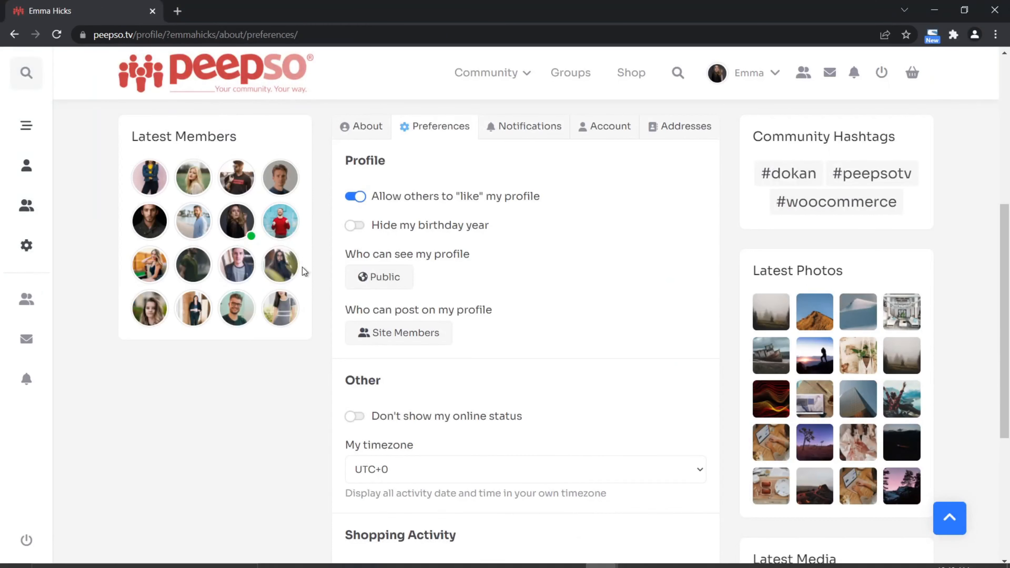
scroll(310, 275, "up", 6)
key("F5")
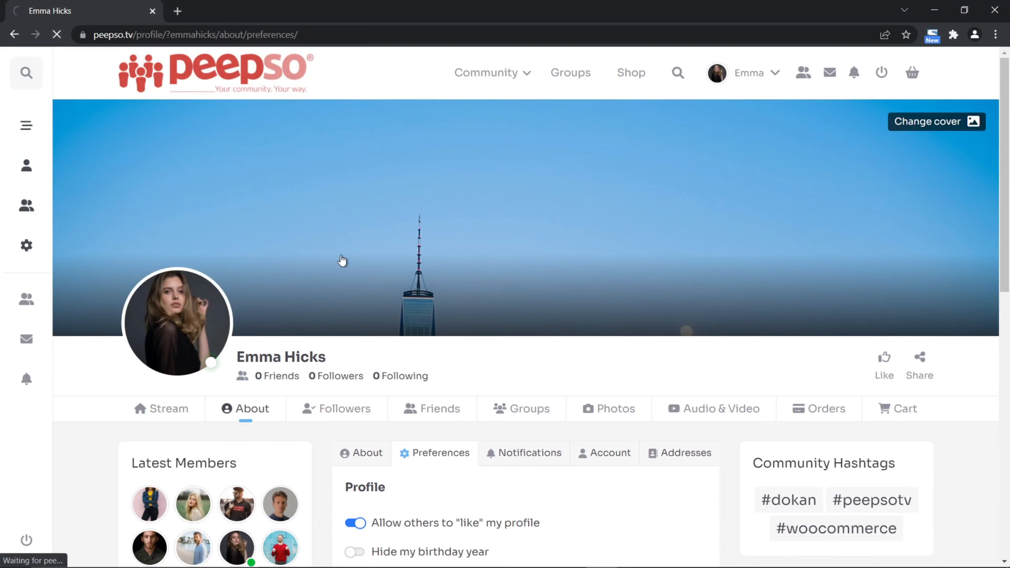
scroll(342, 261, "down", 12)
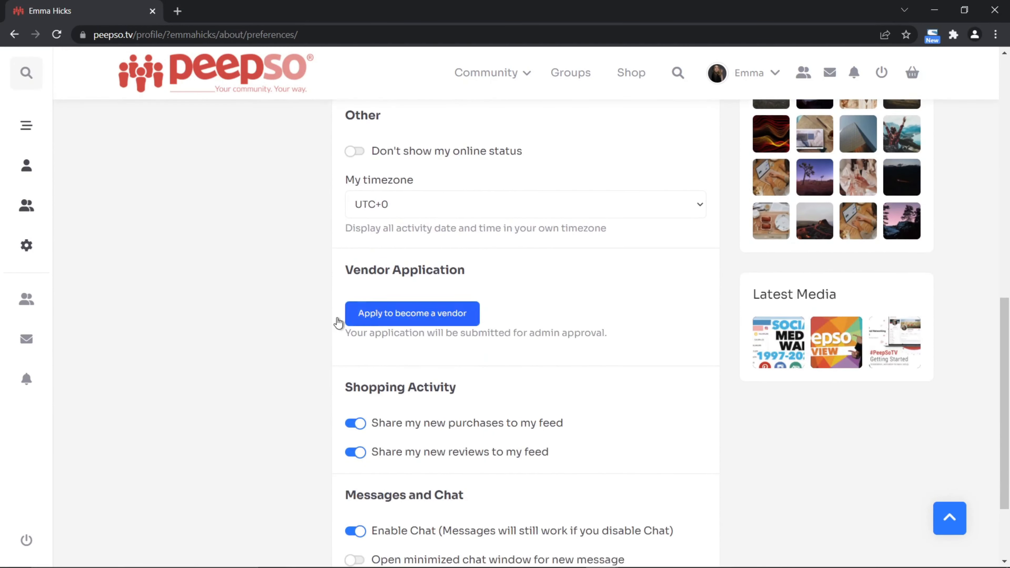
left_click(436, 317)
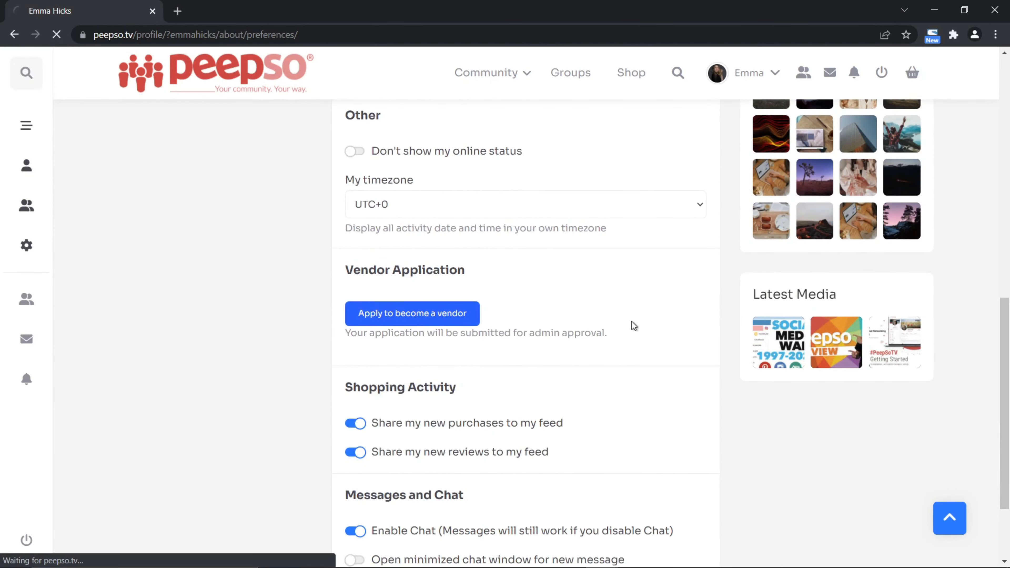
scroll(477, 325, "down", 12)
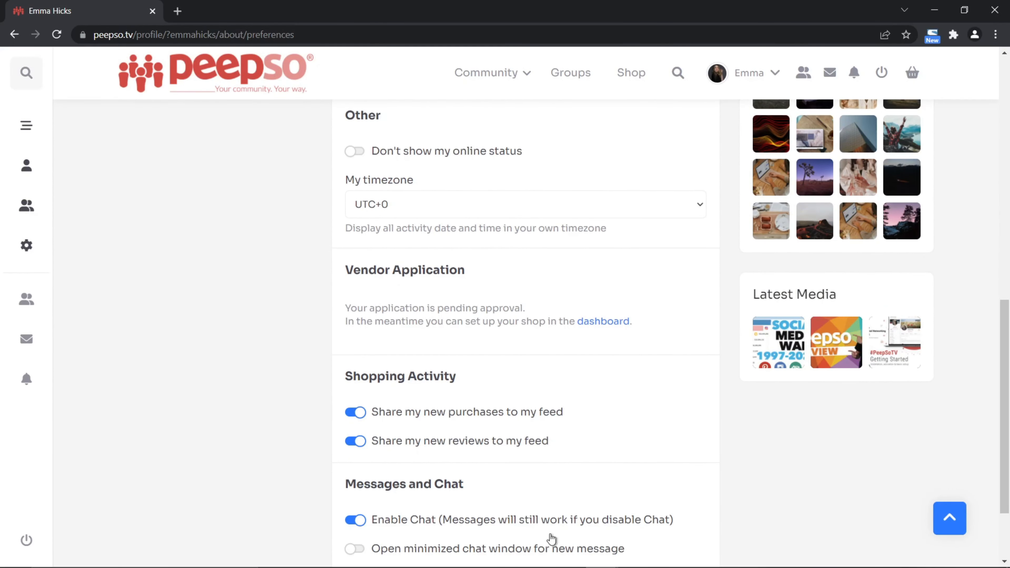
Step: Check the "Let users become vendors" setting under Dokan in the admin's WooCommerce configuration
mouse_move(615, 557)
left_click(649, 498)
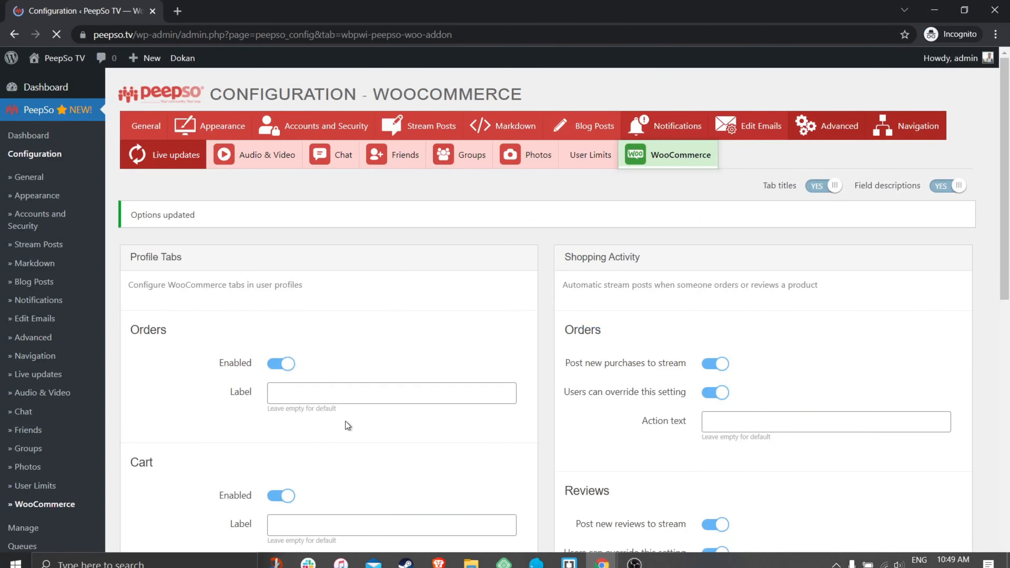
scroll(347, 426, "down", 8)
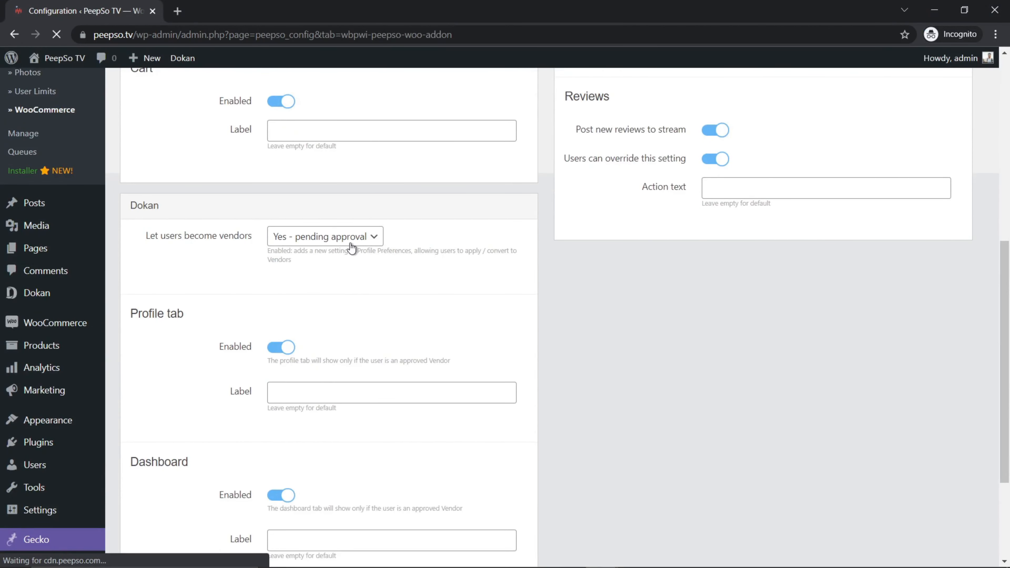
Step: Return to the member's preferences, open the vendor dashboard from the Vendor Application section and read the notice above the sales figures
mouse_move(602, 557)
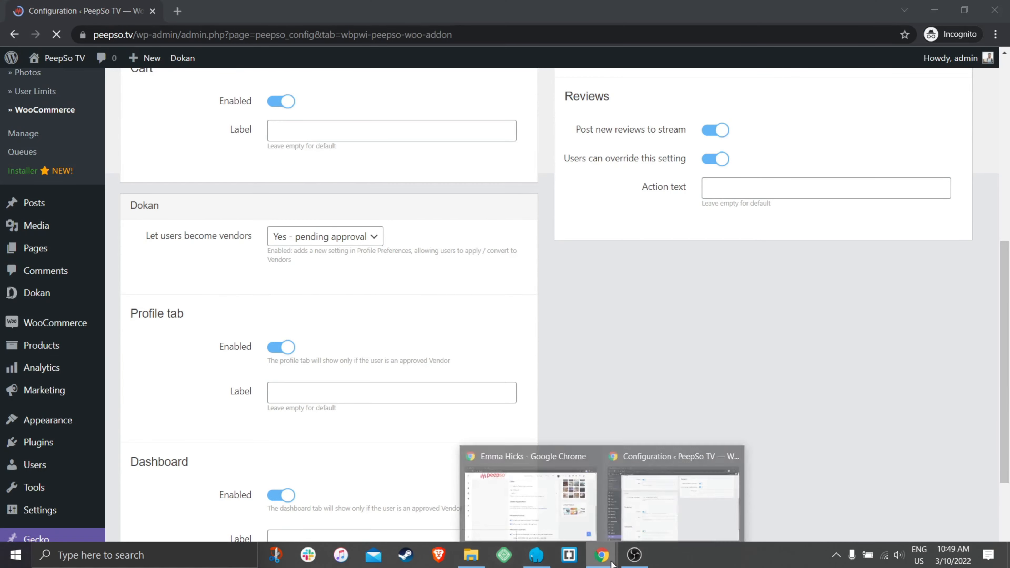
left_click(550, 499)
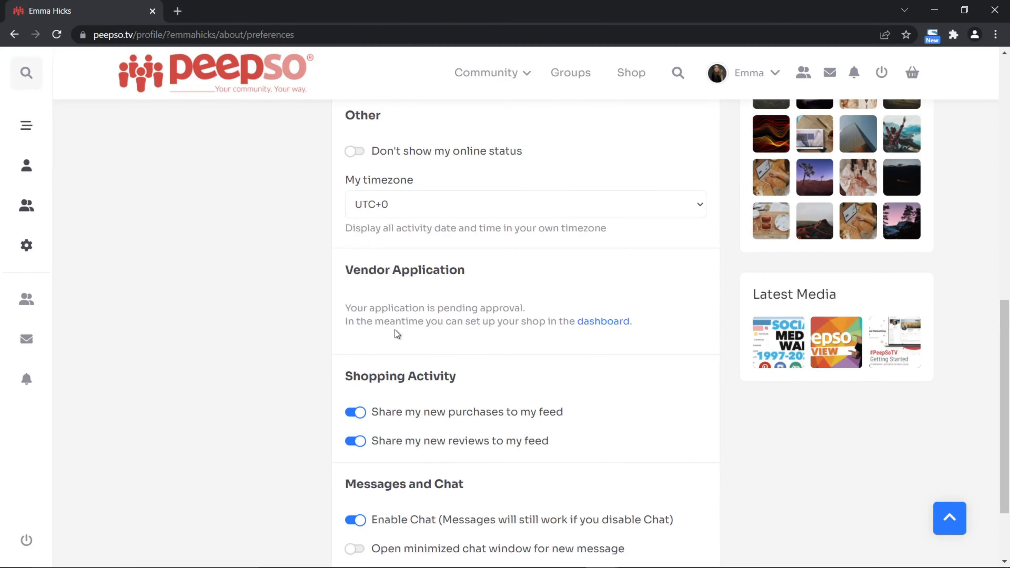
left_click(595, 323)
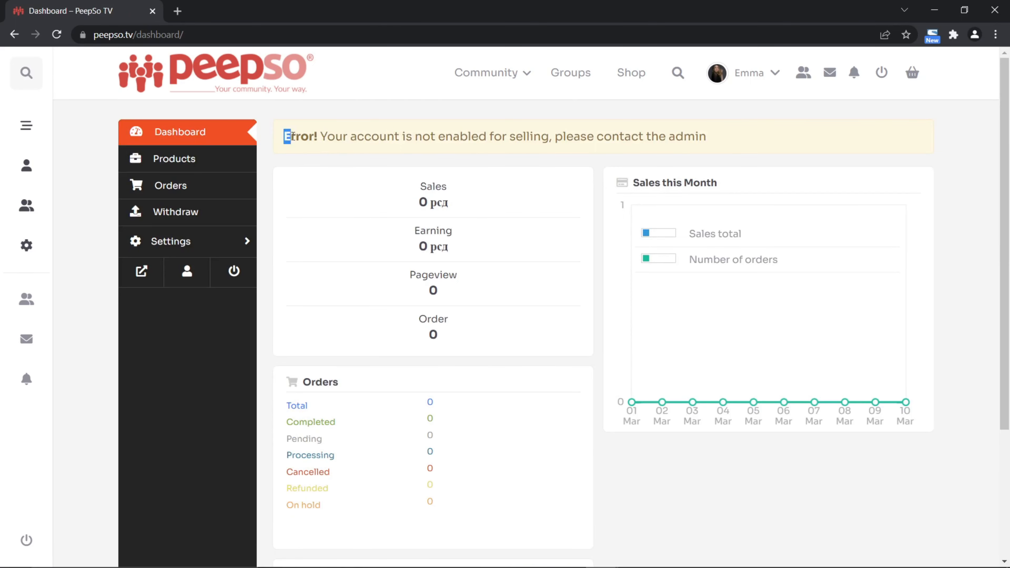
left_click_drag(292, 136, 731, 146)
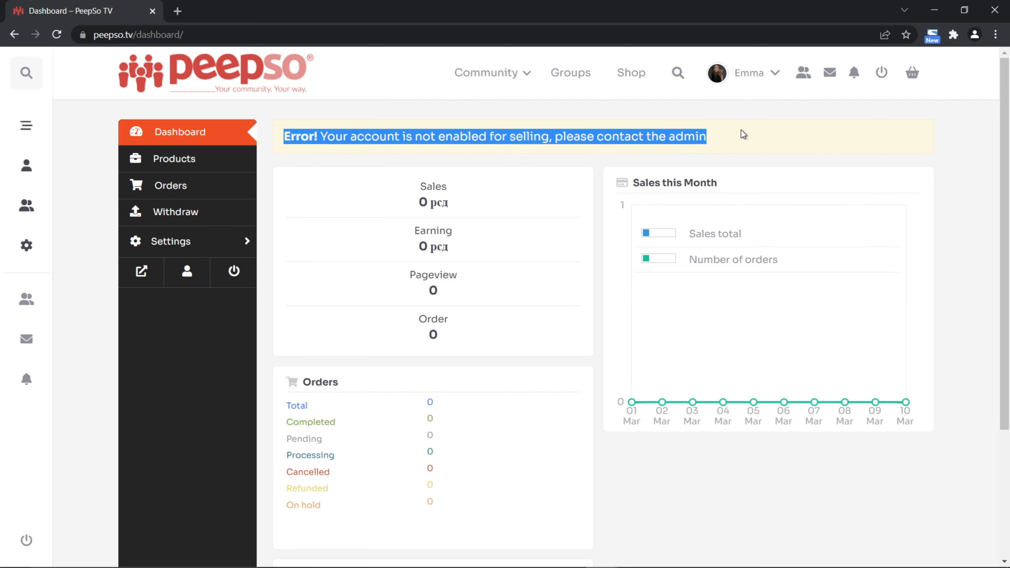
left_click(745, 144)
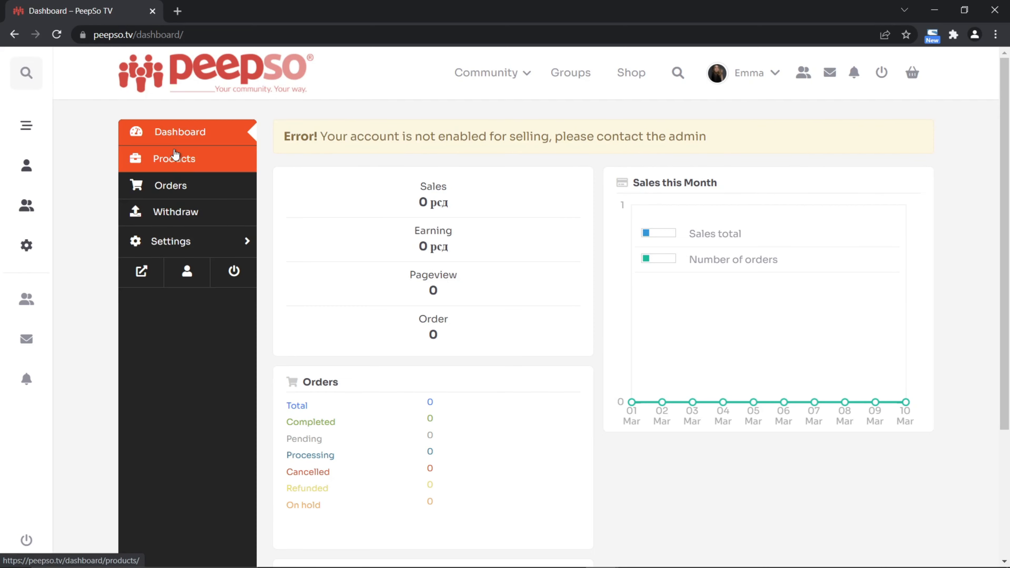
Step: In the vendor's store settings, upload the rug photo 00u0u_Pt8QGKEC0iz_0CI0t2_600x450.jpg as the banner, cropped to the middle band of the image
left_click(178, 244)
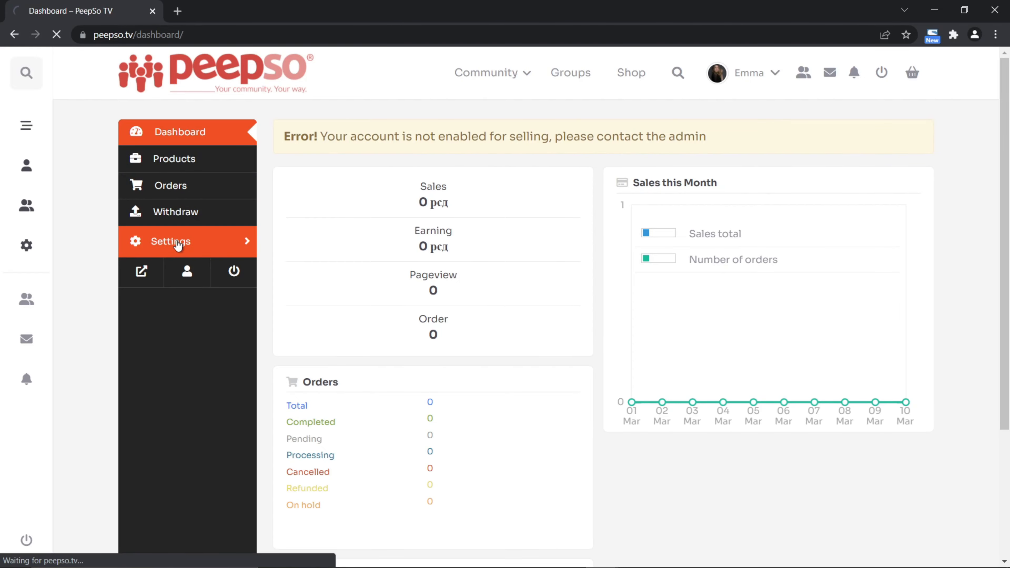
left_click(517, 254)
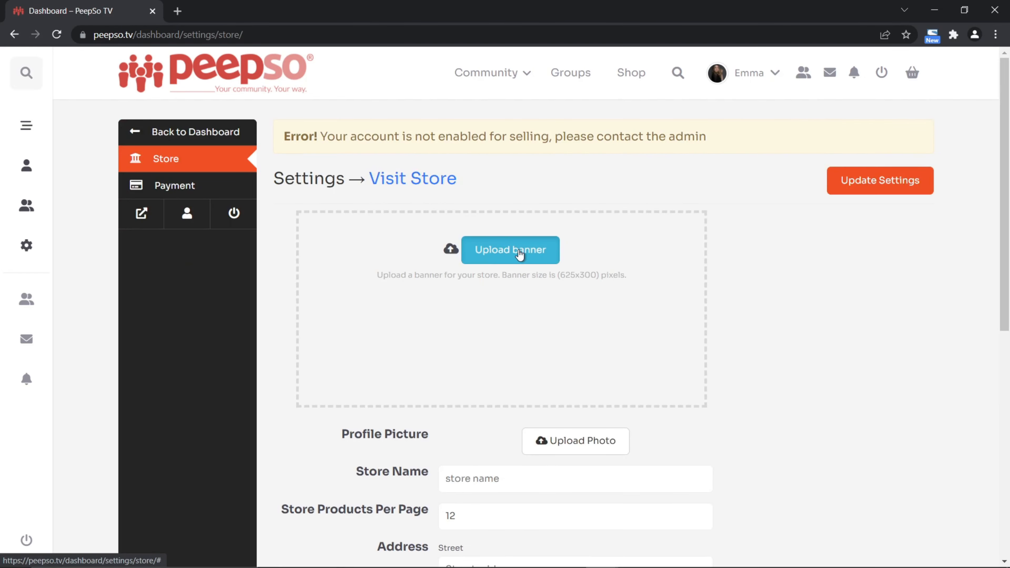
left_click(636, 297)
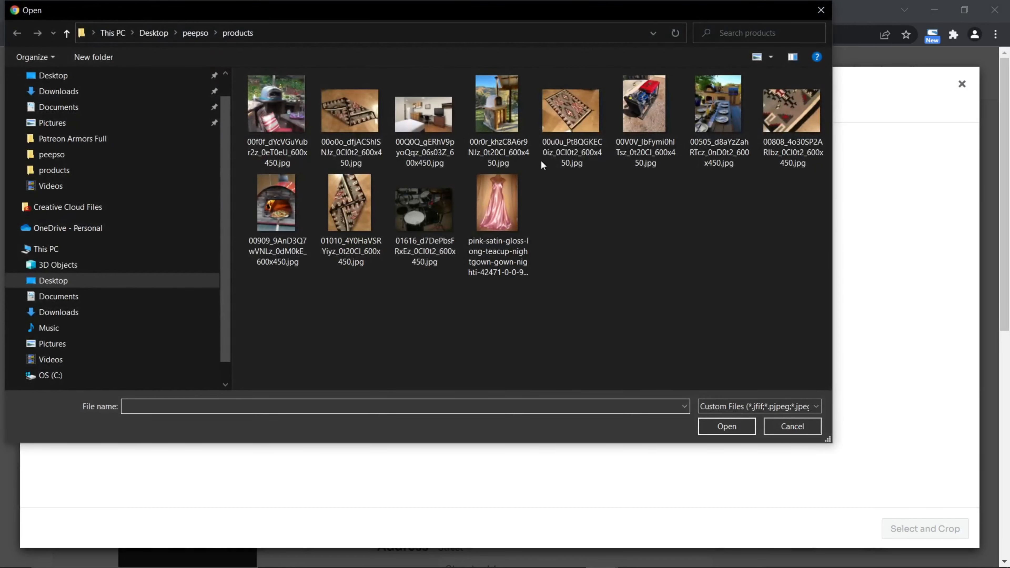
left_click(569, 108)
left_click(713, 433)
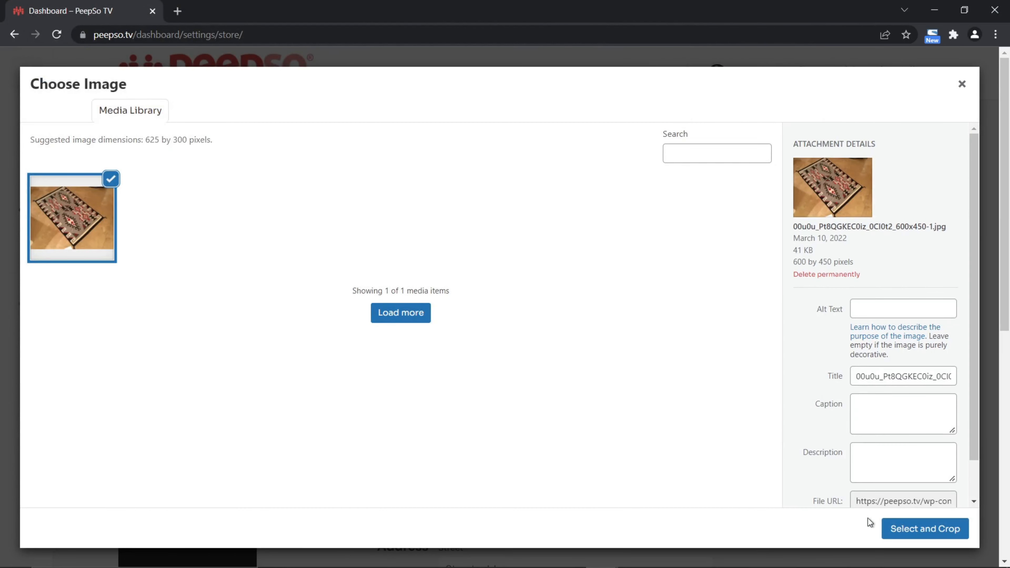
left_click(895, 529)
left_click_drag(490, 223, 479, 273)
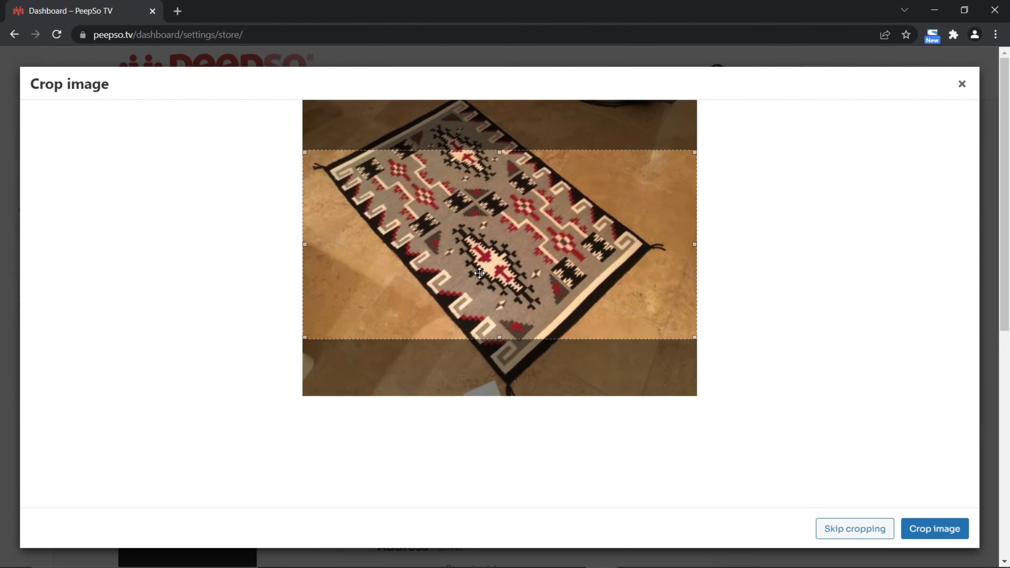
left_click(951, 526)
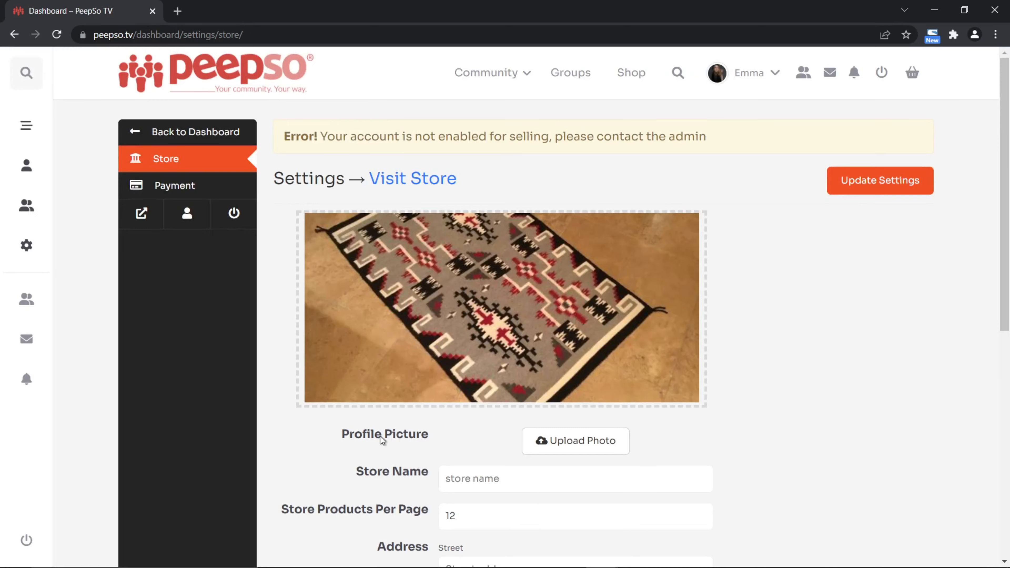
Step: Upload the room photo 00Q0Q_gERhV9pyoQqz_06s03Z_600x450.jpg as the store's profile picture, cropped to the part with the desk and TV
left_click(560, 447)
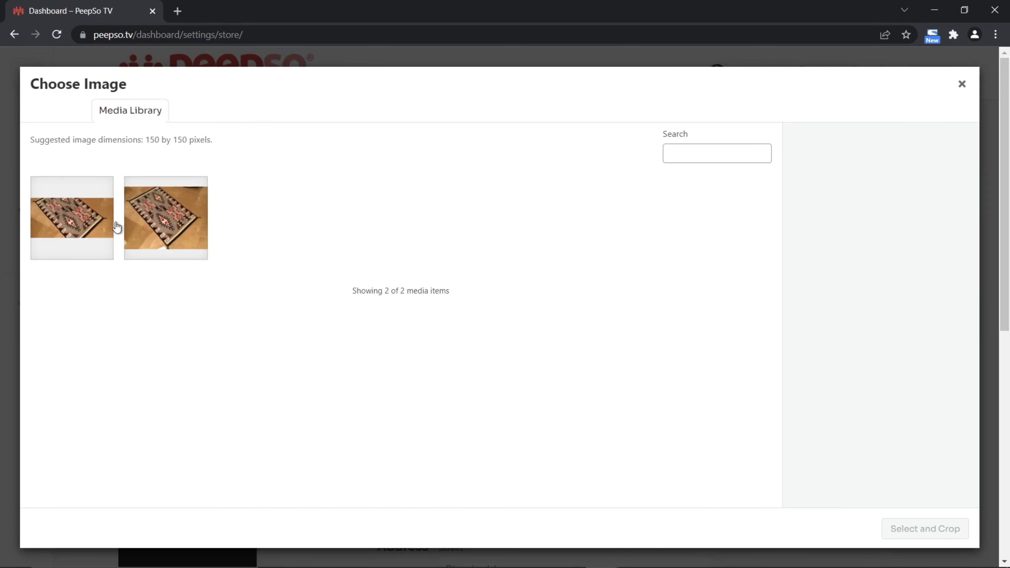
left_click(78, 111)
left_click(497, 305)
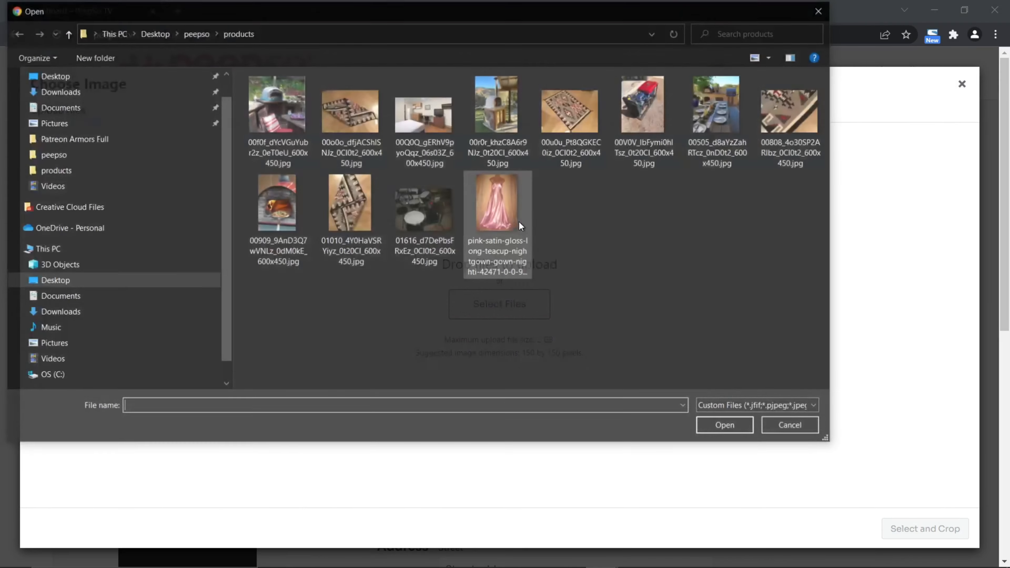
left_click(424, 112)
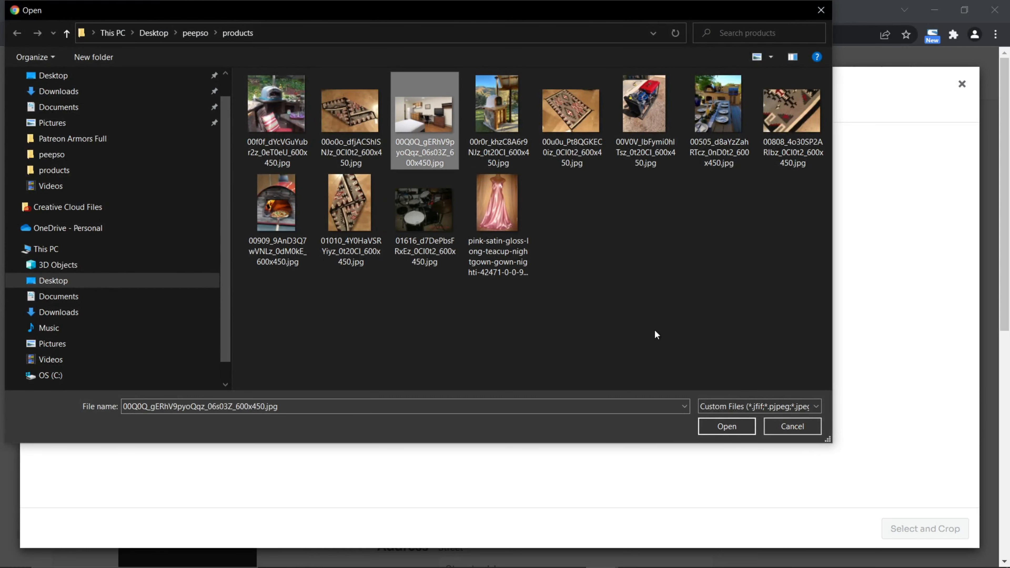
left_click(723, 429)
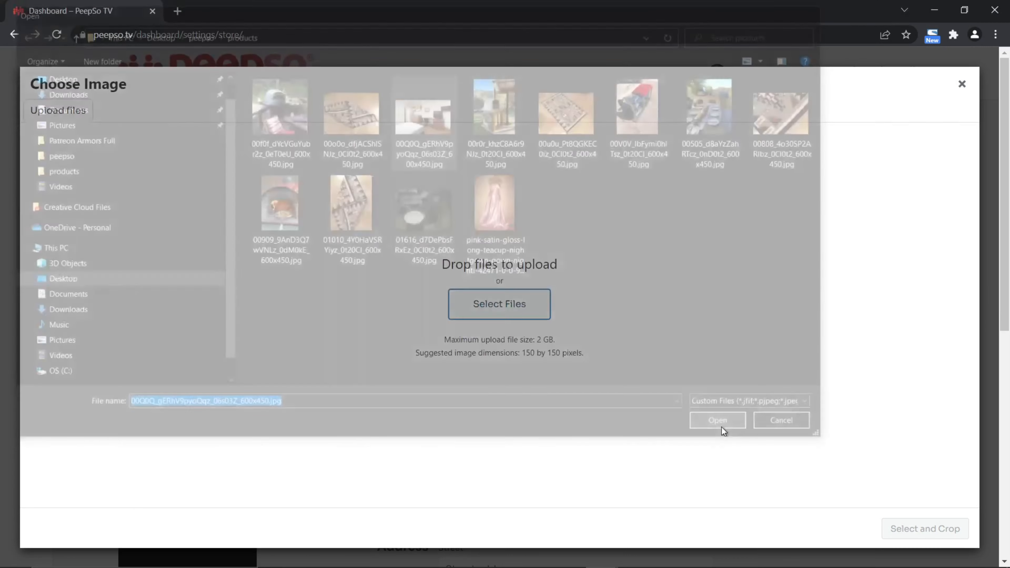
left_click(919, 530)
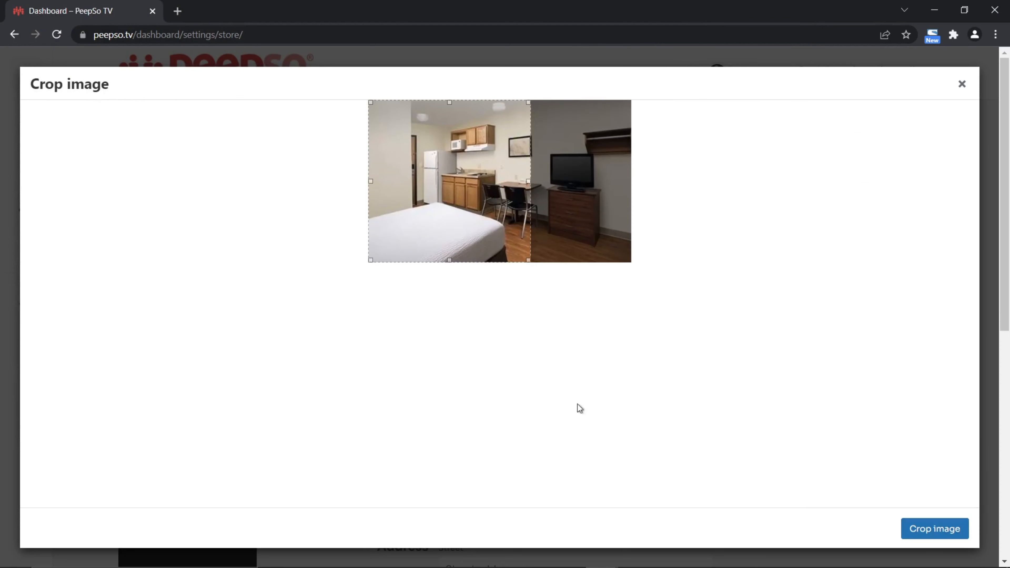
left_click_drag(476, 194, 584, 204)
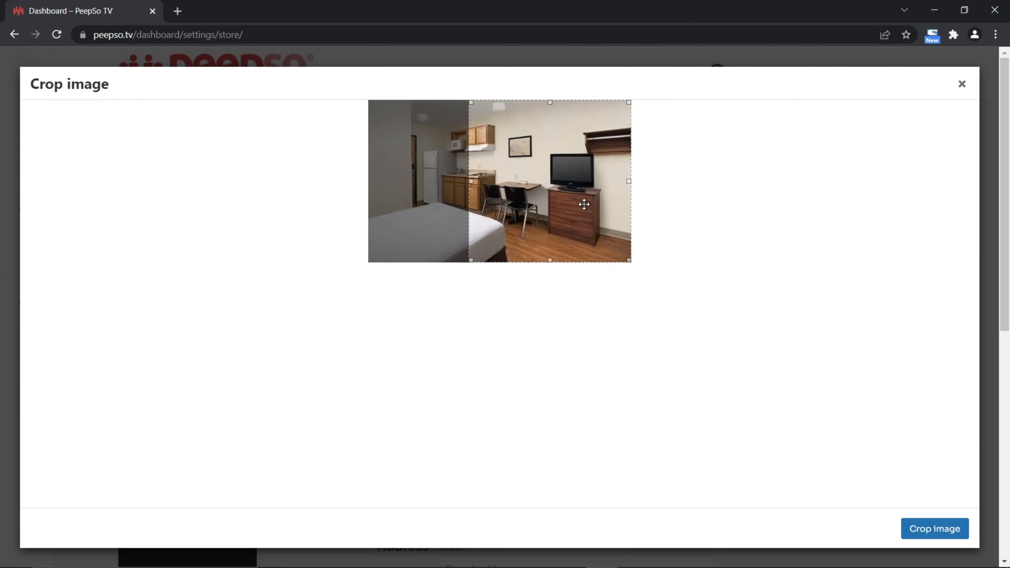
left_click(938, 531)
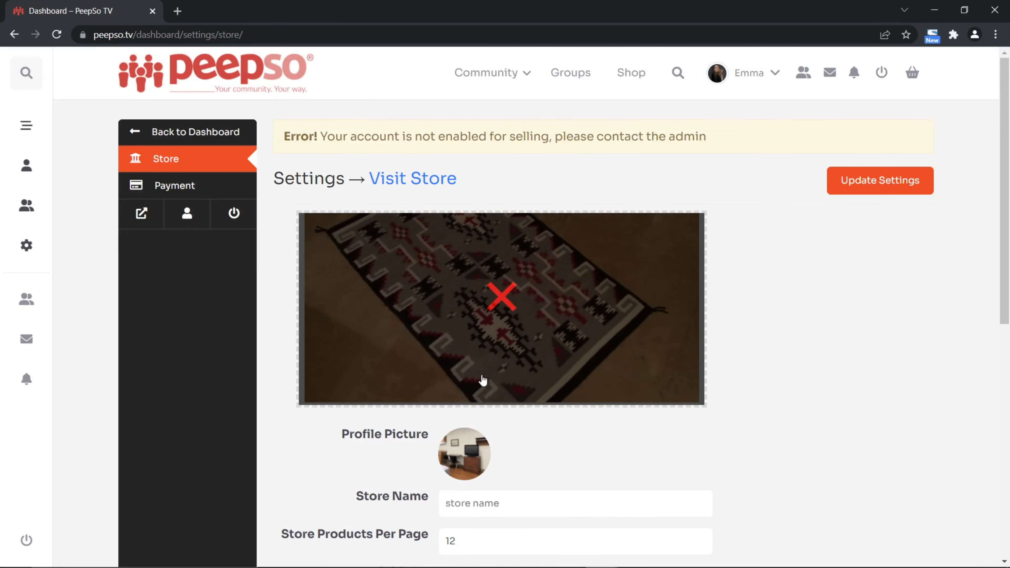
Step: Set the store name to the member's first name in the possessive, followed by "Shop Of Wonders"
scroll(482, 379, "down", 3)
left_click(489, 378)
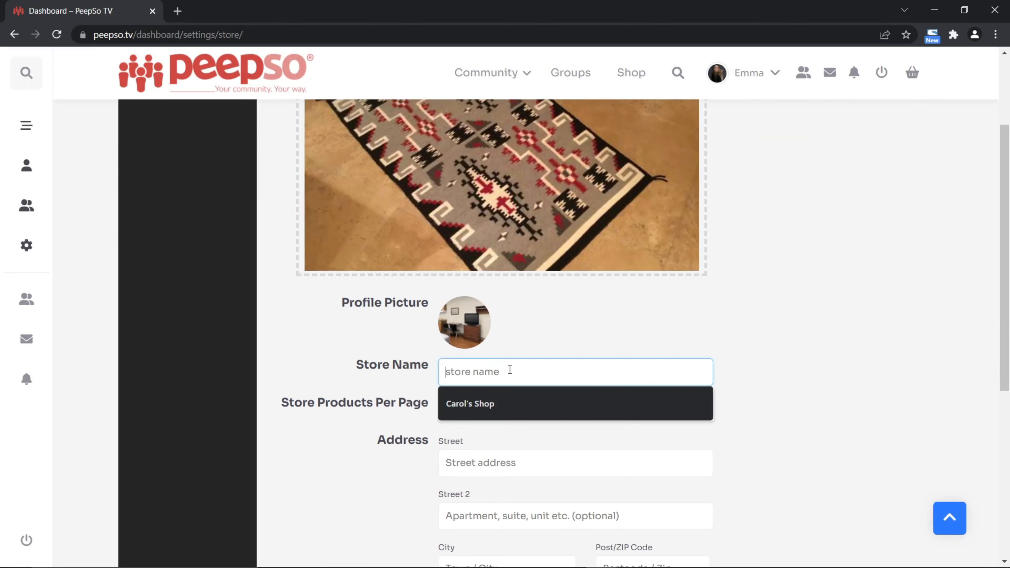
type("Emma's Shop Of Wonders")
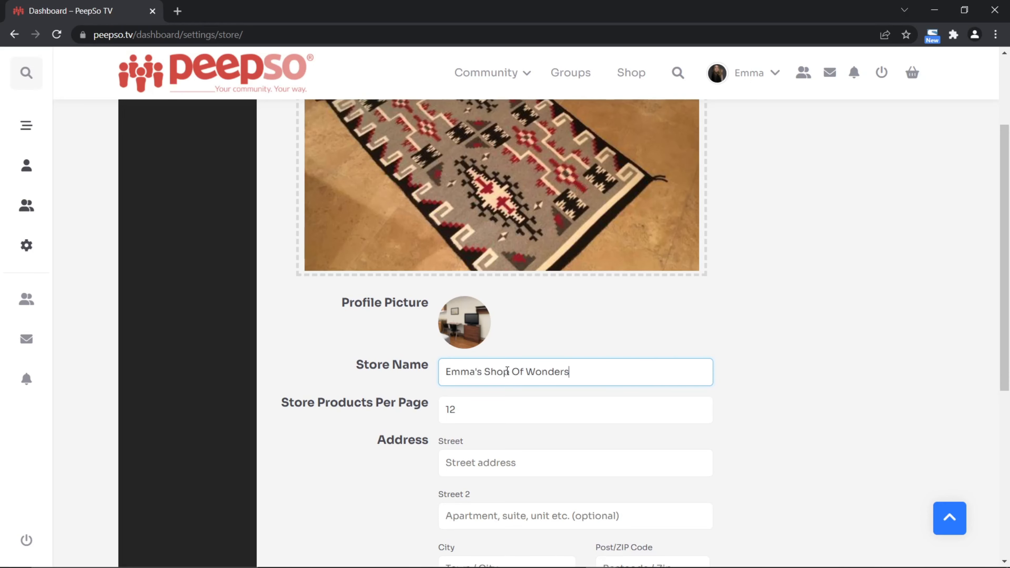
Step: Fill in the store's street address, city and postcode from the saved suggestions and choose Afghanistan as the country
scroll(481, 350, "down", 2)
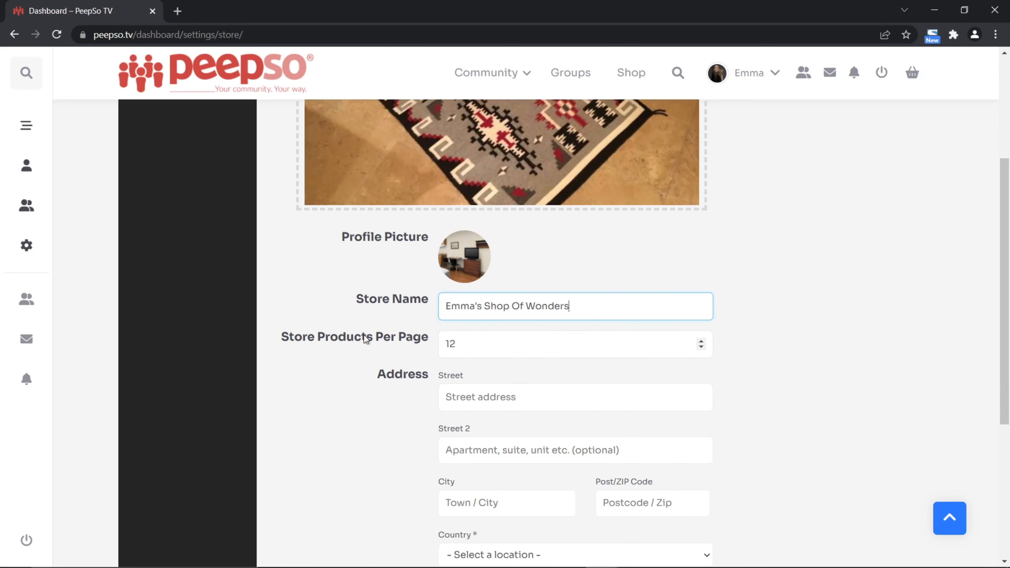
scroll(508, 345, "down", 2)
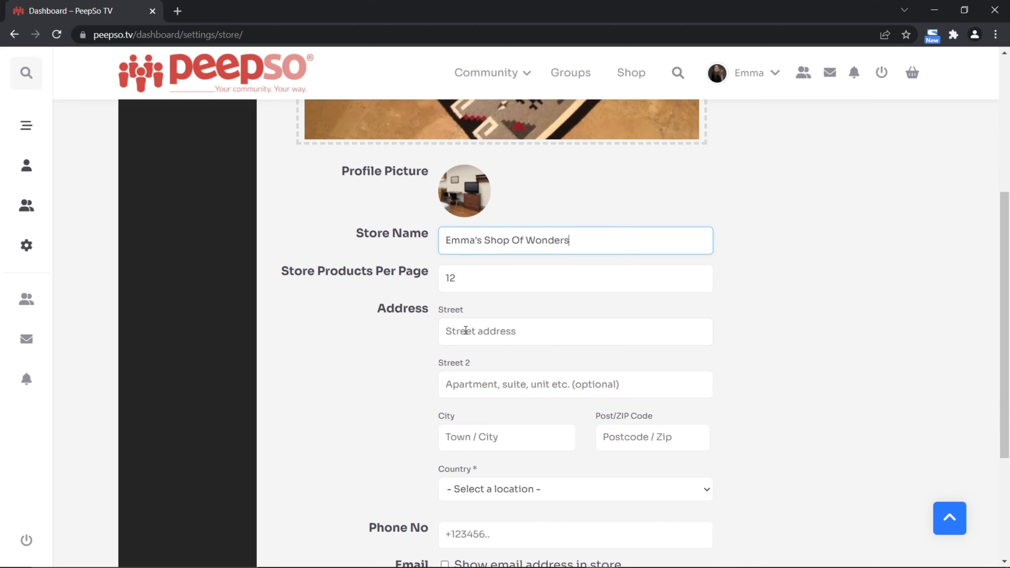
left_click(517, 331)
left_click(511, 363)
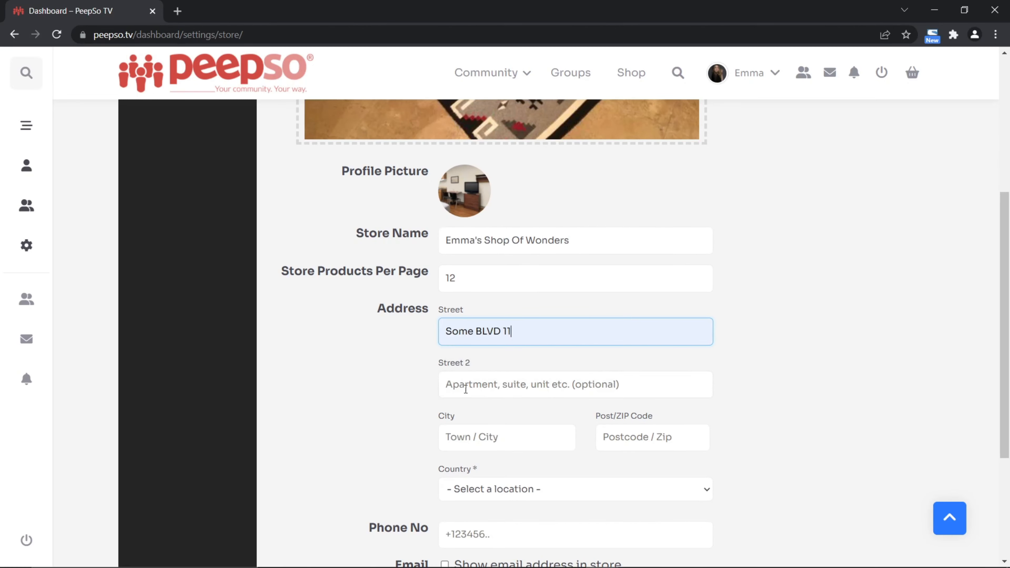
left_click(466, 389)
left_click(464, 432)
left_click(475, 462)
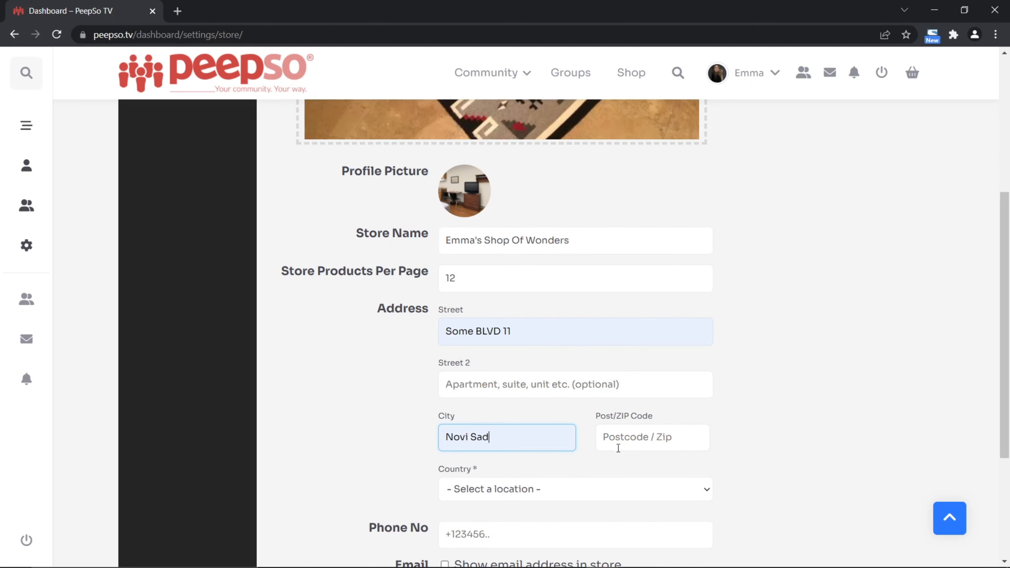
left_click(619, 449)
left_click(631, 470)
scroll(753, 436, "down", 5)
left_click(505, 298)
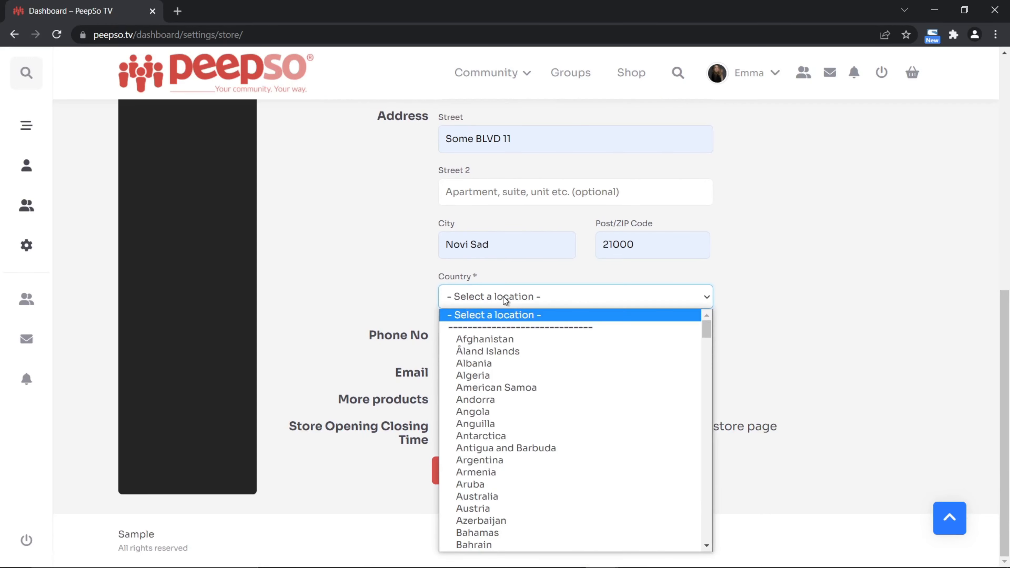
left_click(565, 339)
Step: Fill in the store's phone number with the saved suggestion and save the store settings
left_click(499, 344)
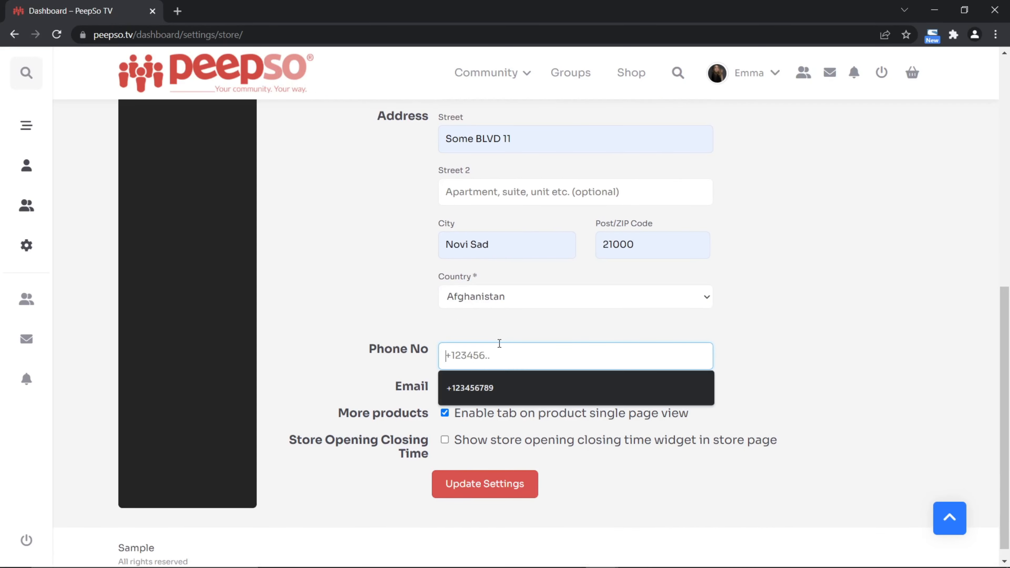
left_click(483, 379)
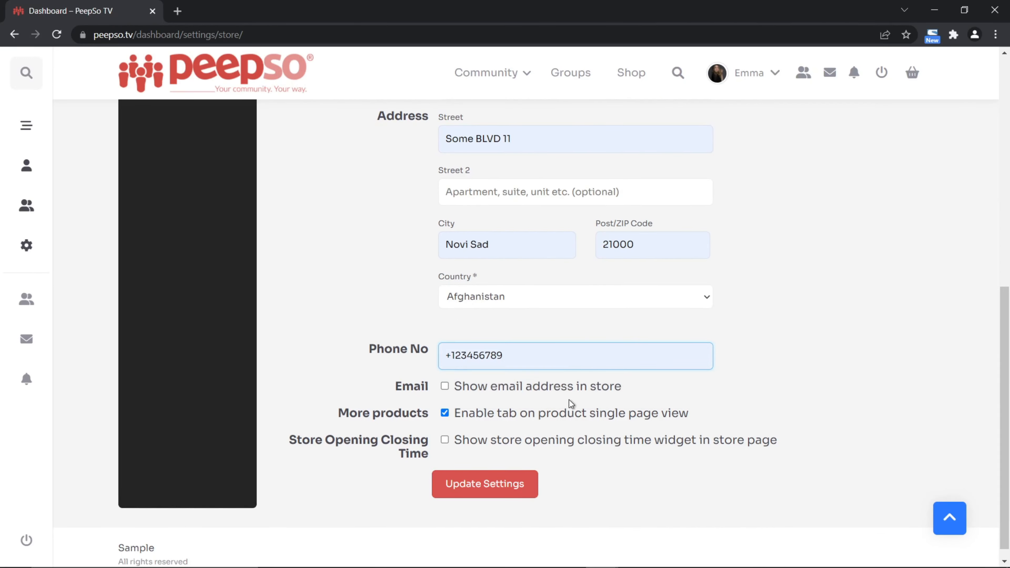
left_click(476, 488)
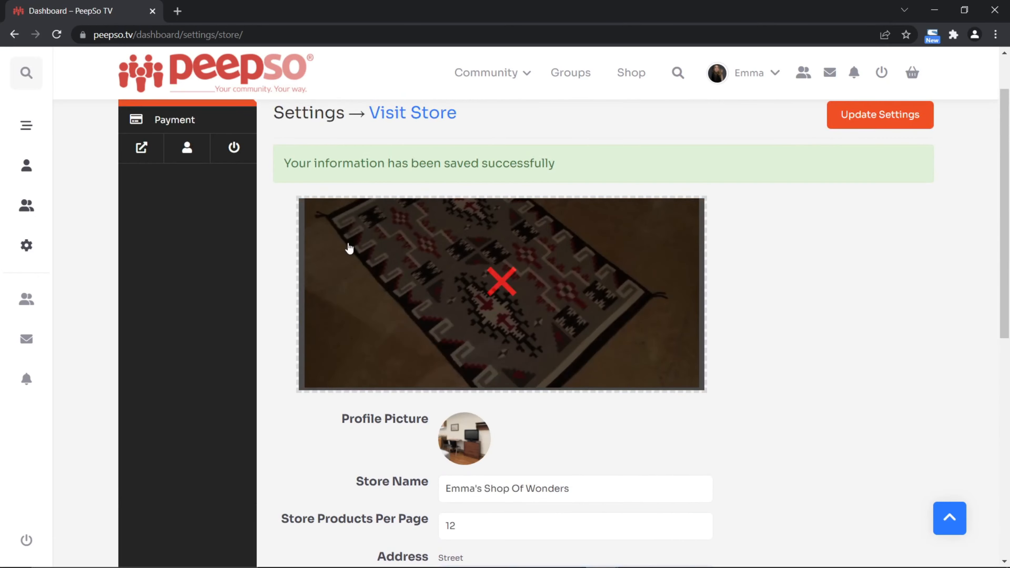
Step: Review the saved store settings and check the pending vendor's dashboard and Products page
scroll(733, 393, "down", 3)
scroll(733, 393, "down", 1)
scroll(728, 394, "up", 5)
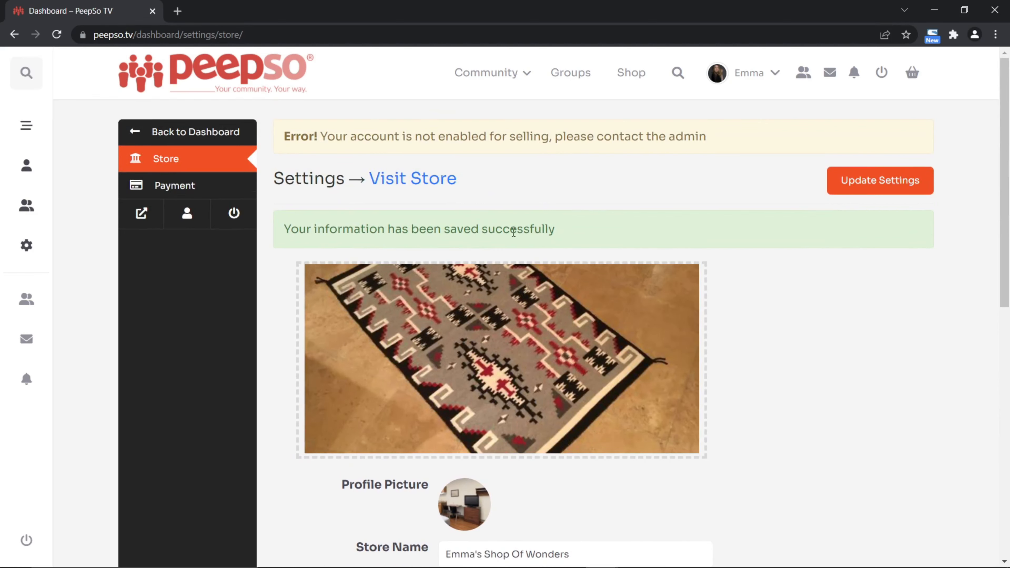
left_click(197, 135)
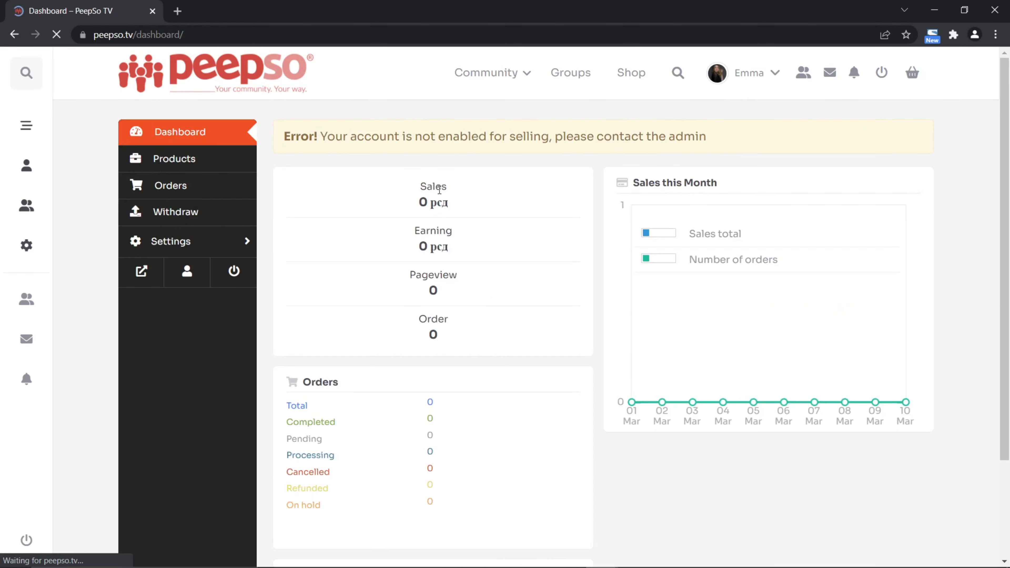
left_click(192, 165)
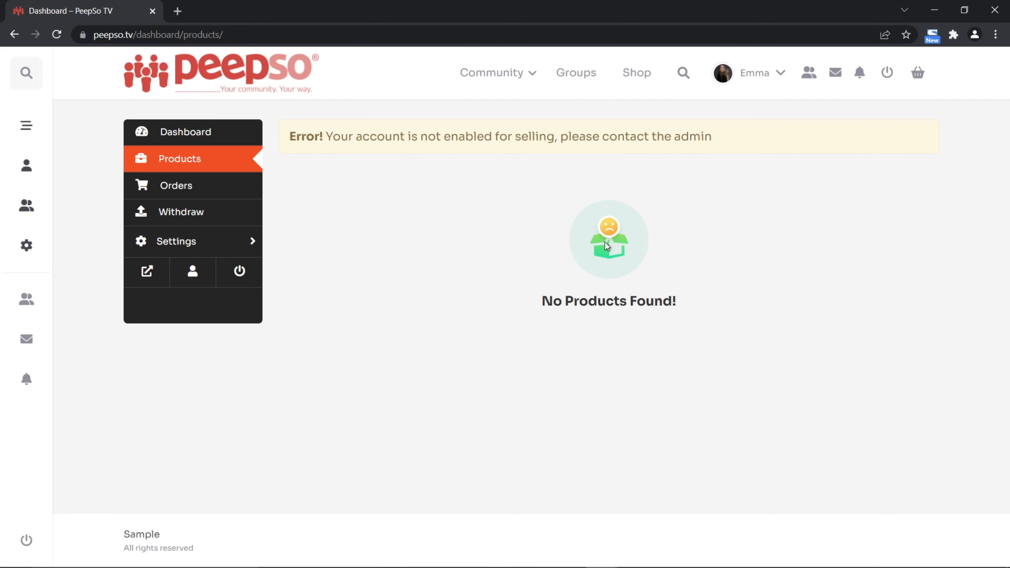
Step: Switch to the WordPress admin window, open Dokan's vendor list and enable selling for the pending Shop Of Wonders vendor
mouse_move(602, 554)
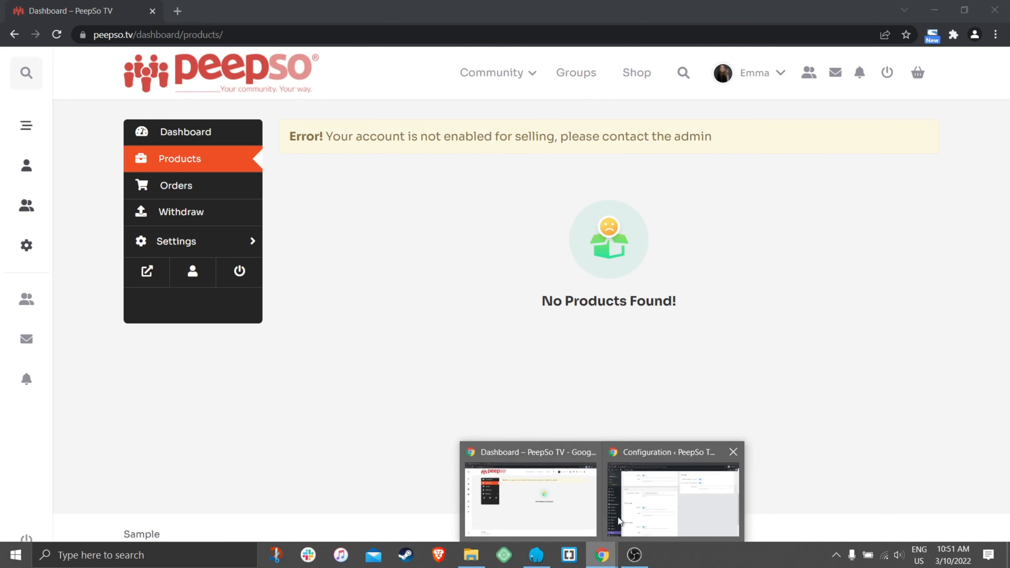
left_click(674, 491)
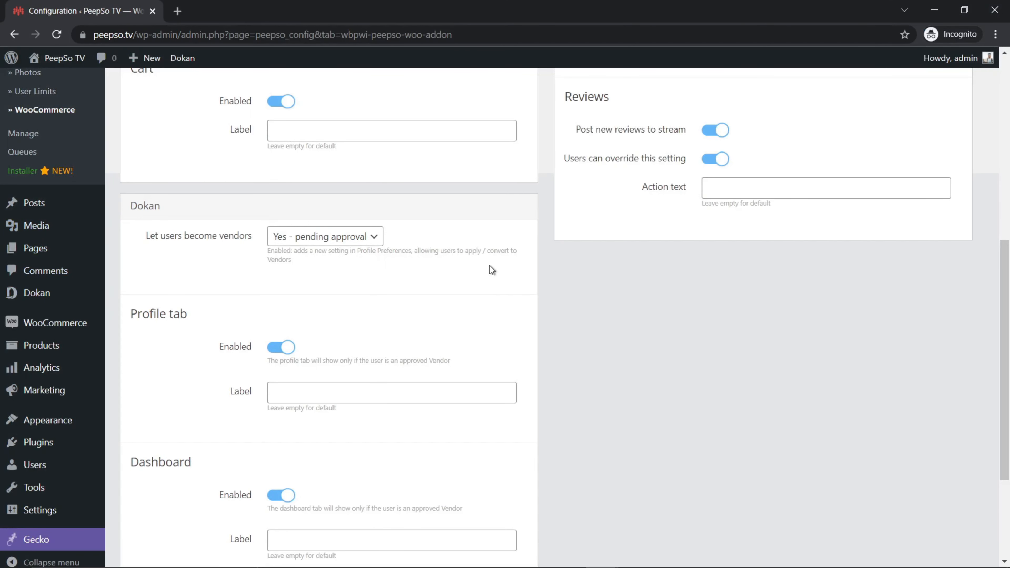
scroll(252, 242, "up", 2)
scroll(252, 242, "down", 3)
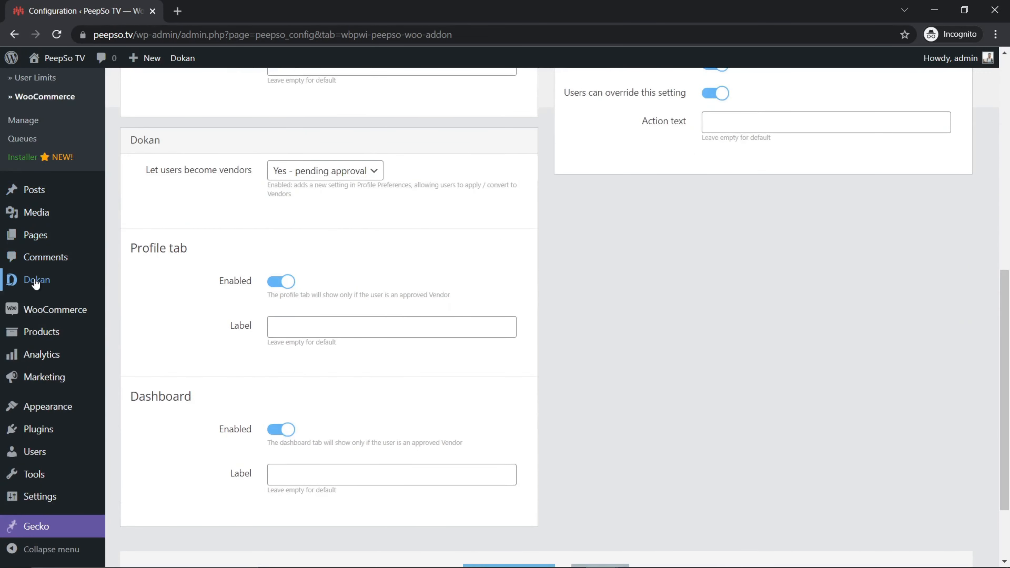
mouse_move(111, 283)
left_click(136, 319)
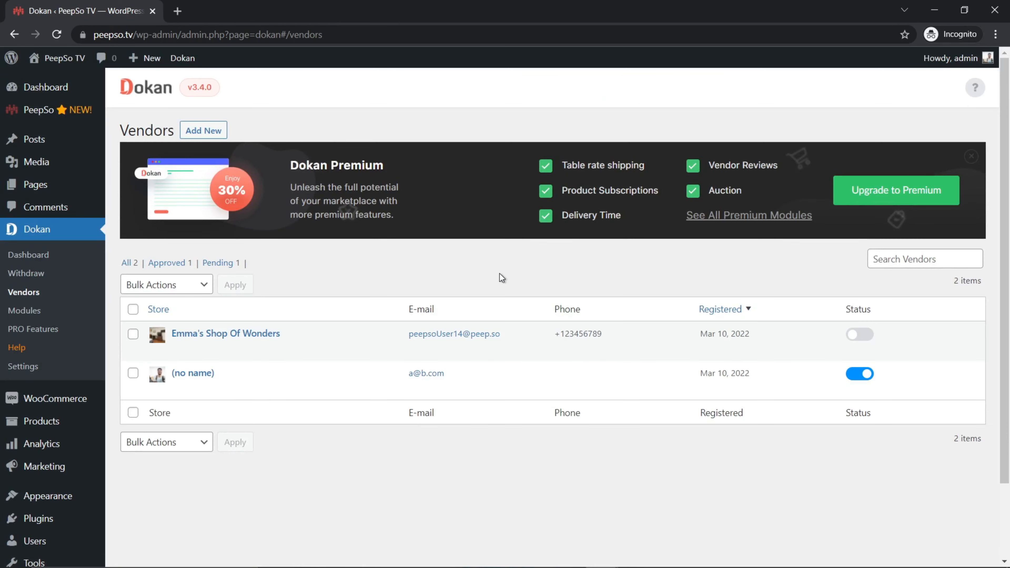
mouse_move(176, 329)
left_click(862, 335)
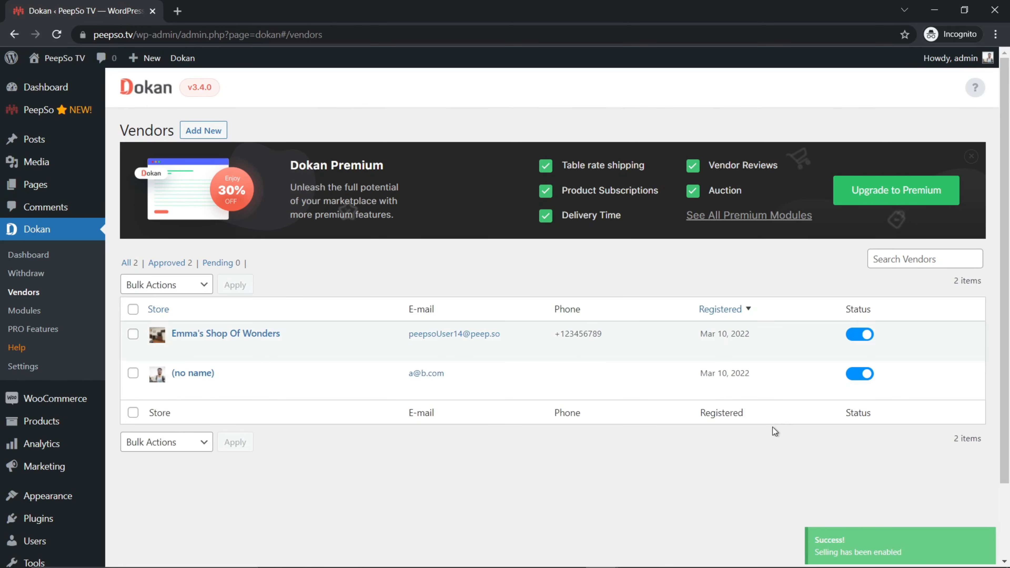
scroll(836, 488, "down", 3)
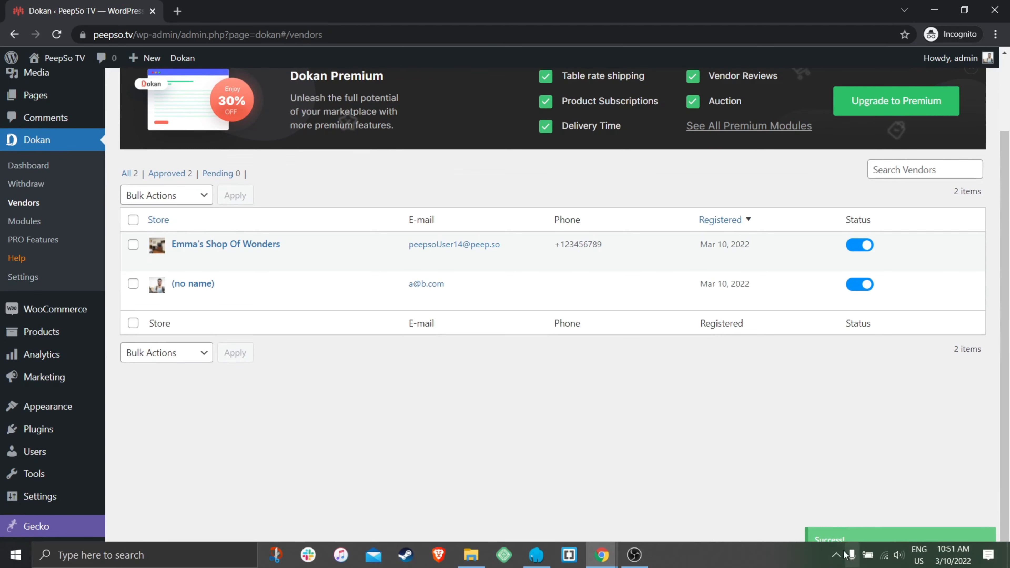
scroll(755, 451, "up", 3)
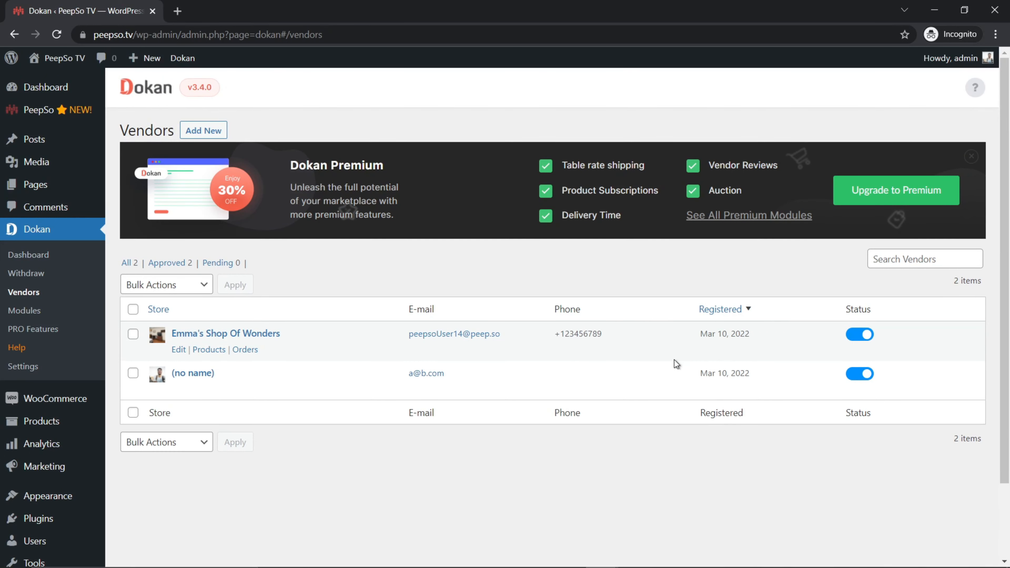
Step: Return to the member's window, refresh the vendor's Products page and start adding a new product
mouse_move(602, 555)
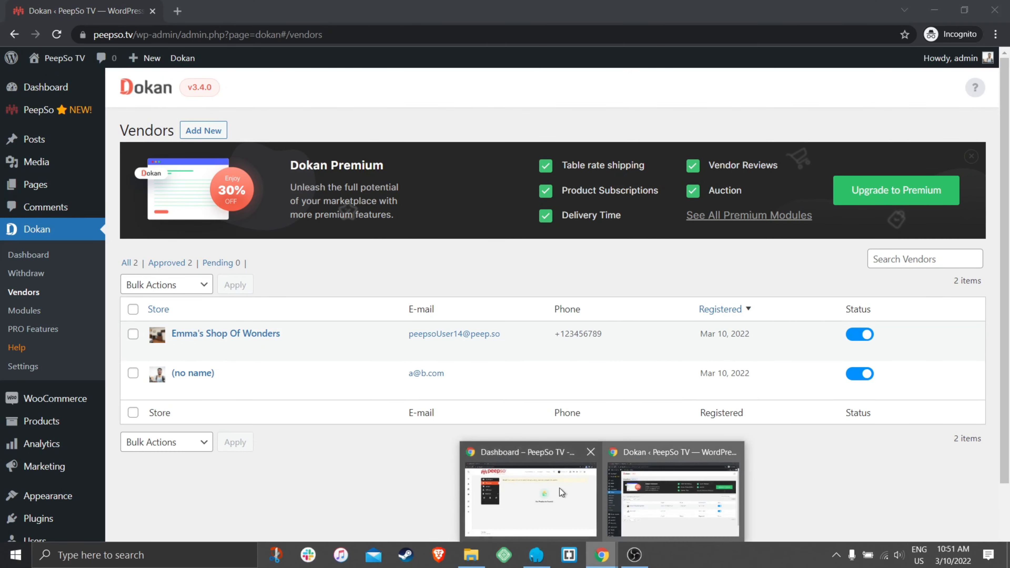
left_click(529, 493)
left_click(159, 163)
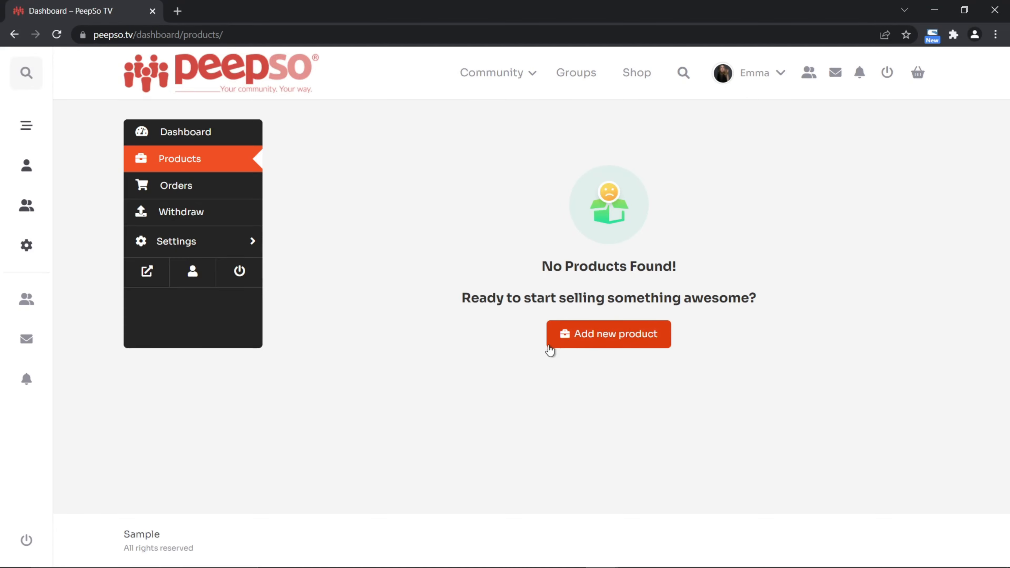
left_click(639, 348)
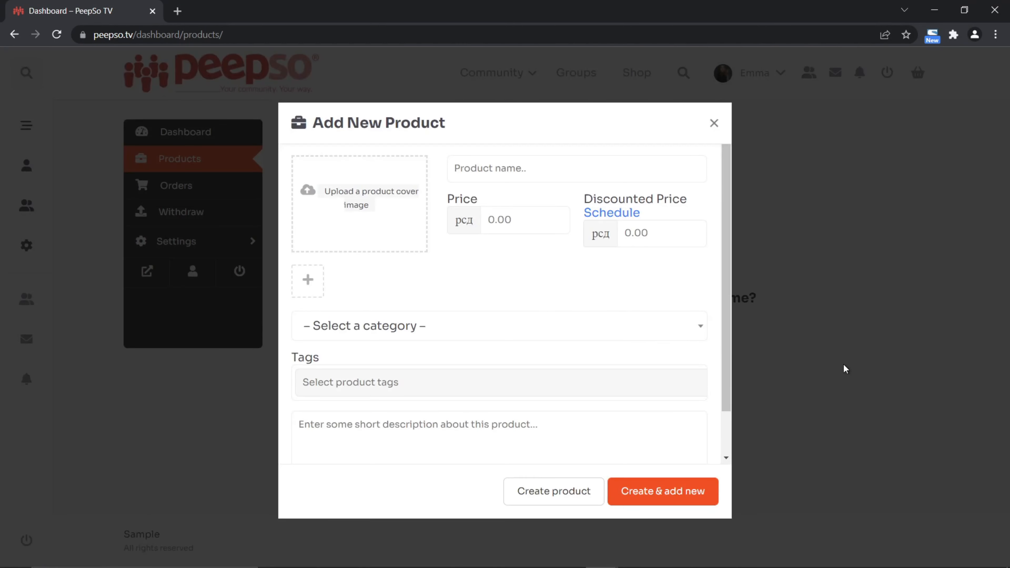
left_click(714, 123)
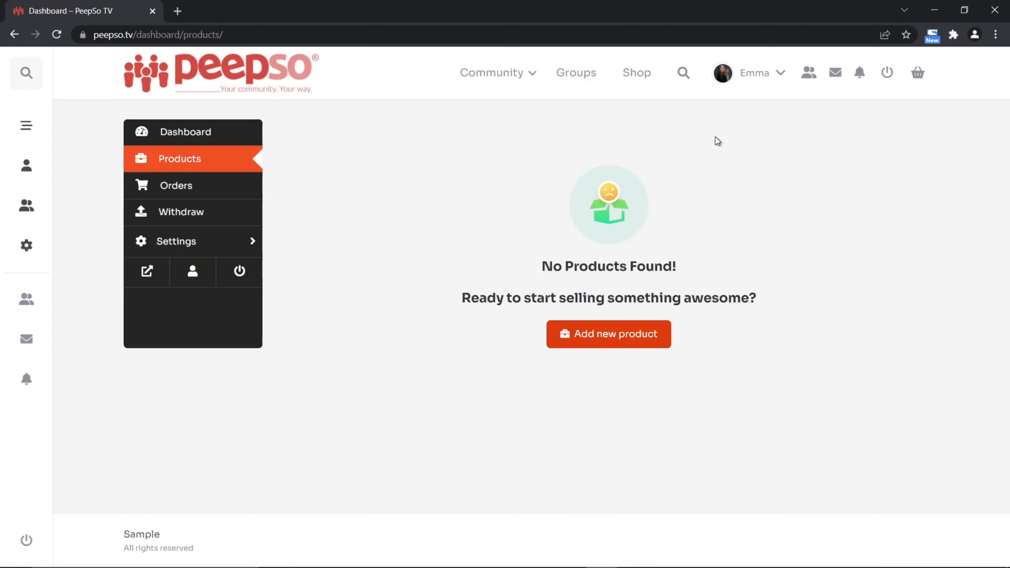
left_click(623, 336)
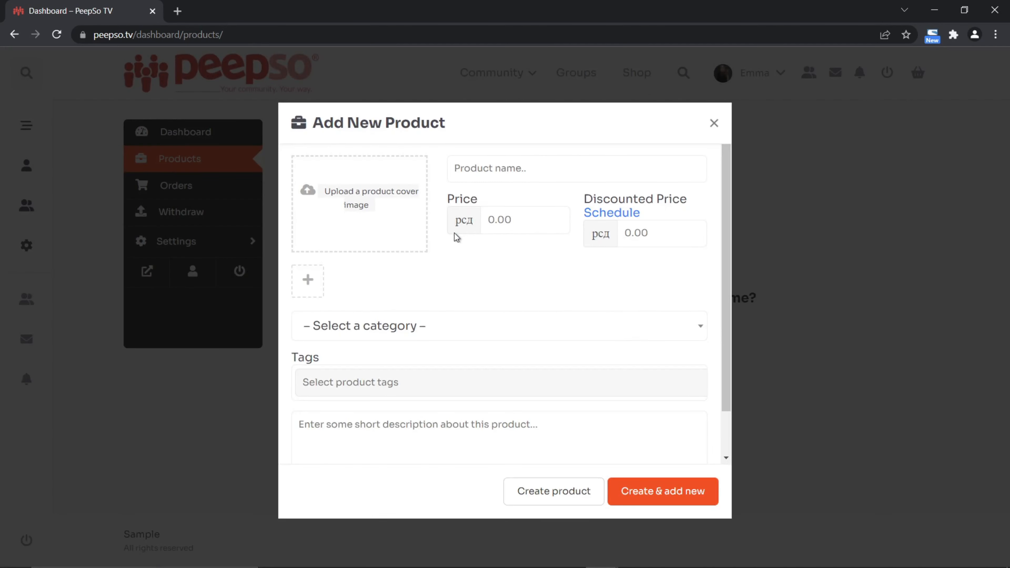
Step: Upload the outdoor oven photo 00f0f_dYcVGuYubr2z_0eT0eU_600x450.jpg as the new product's cover image
left_click(360, 198)
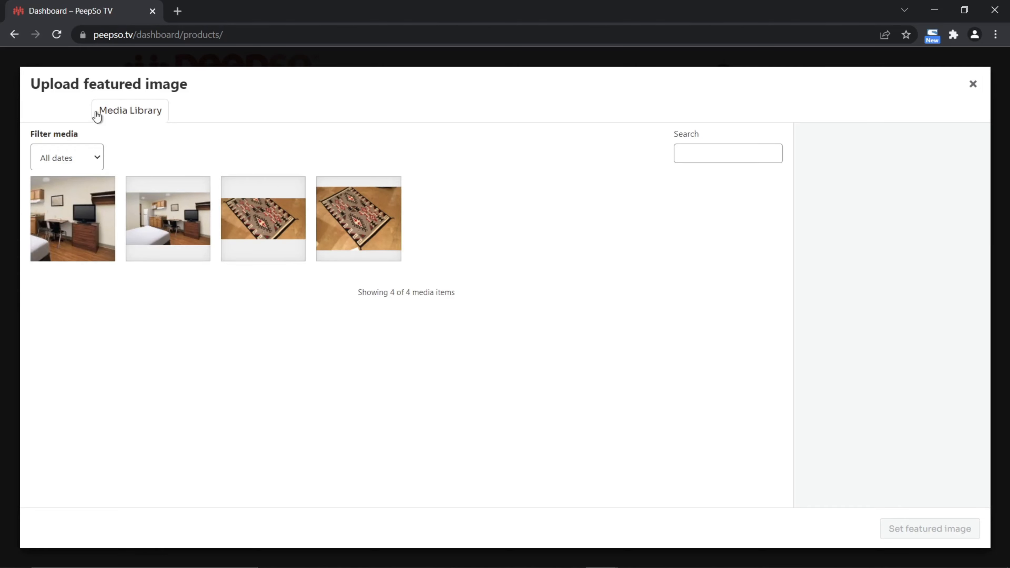
left_click(67, 112)
left_click(468, 292)
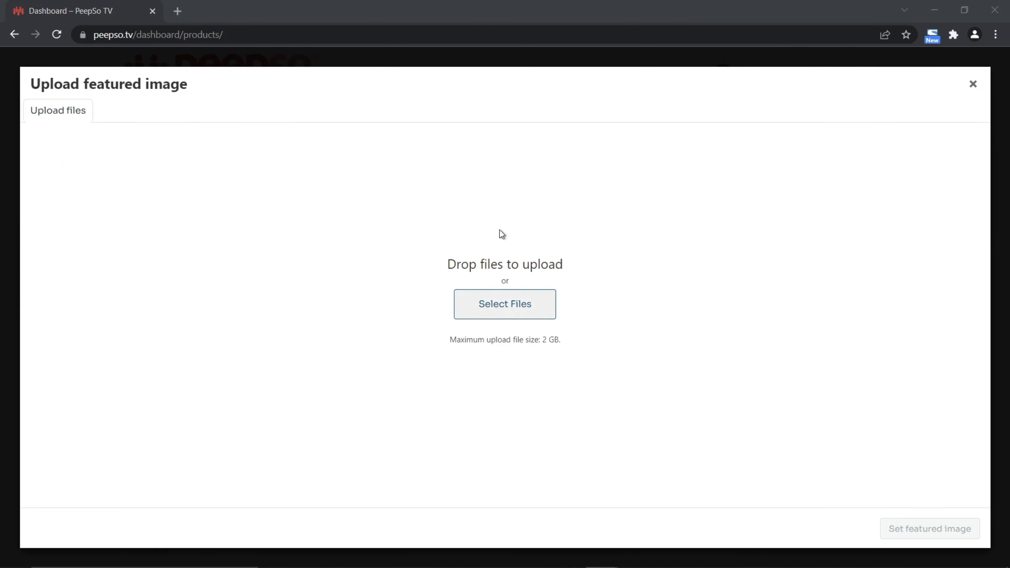
left_click(270, 105)
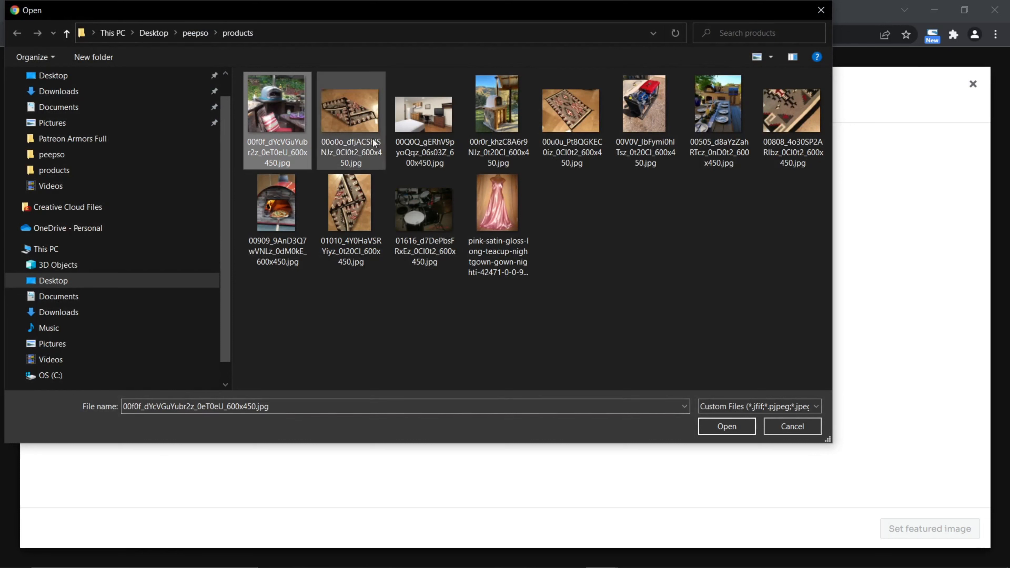
left_click(727, 424)
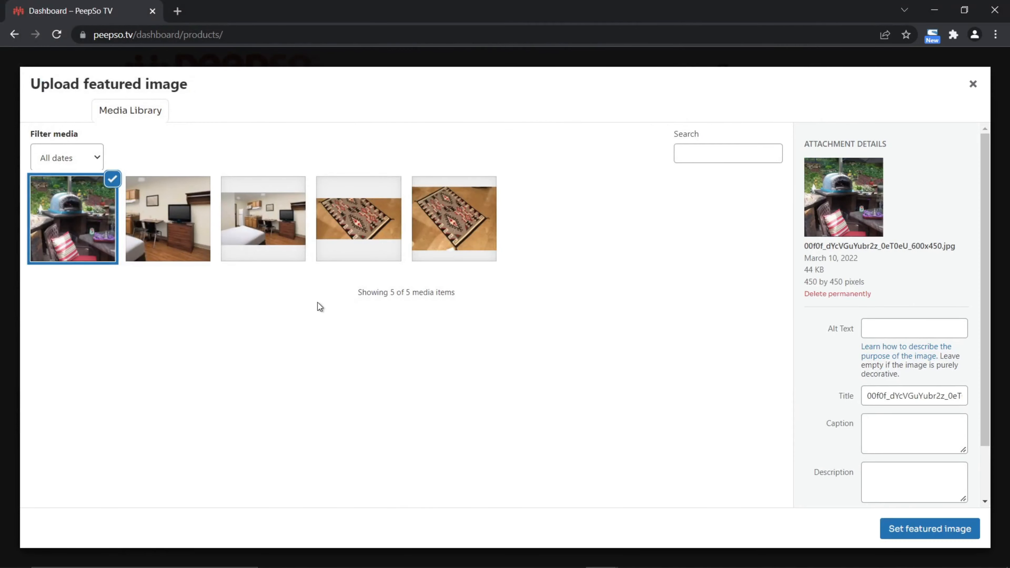
left_click(892, 524)
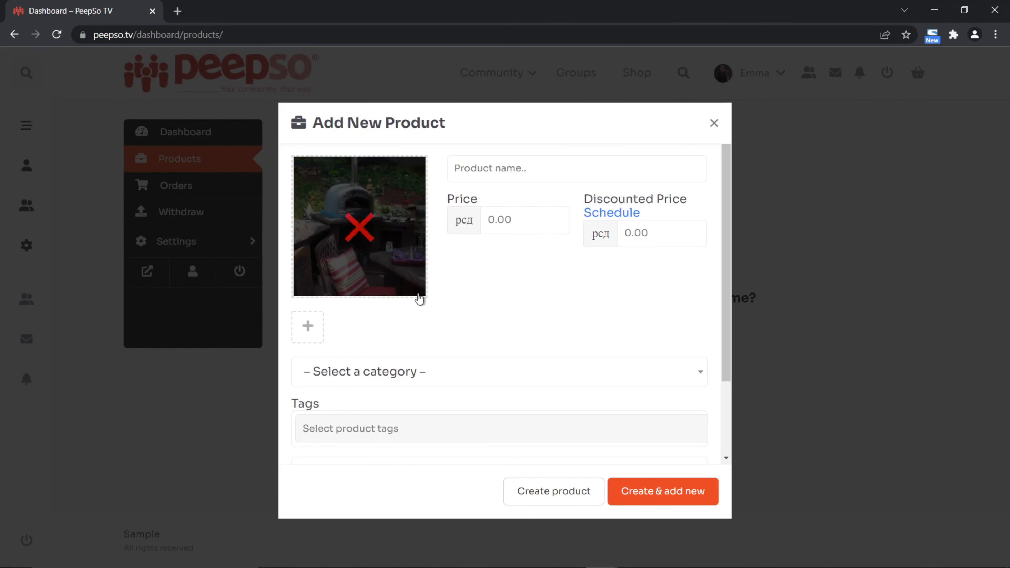
Step: Upload the drum kit photo 01616_d7DePbsFRxEz_0CI0t2_600x450.jpg to the new product's gallery
left_click(307, 327)
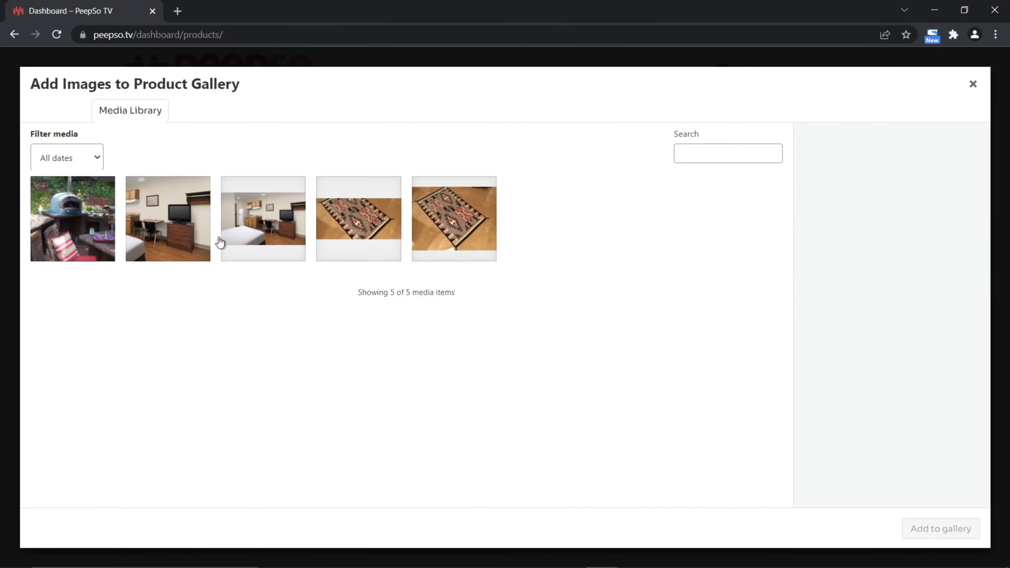
left_click(56, 109)
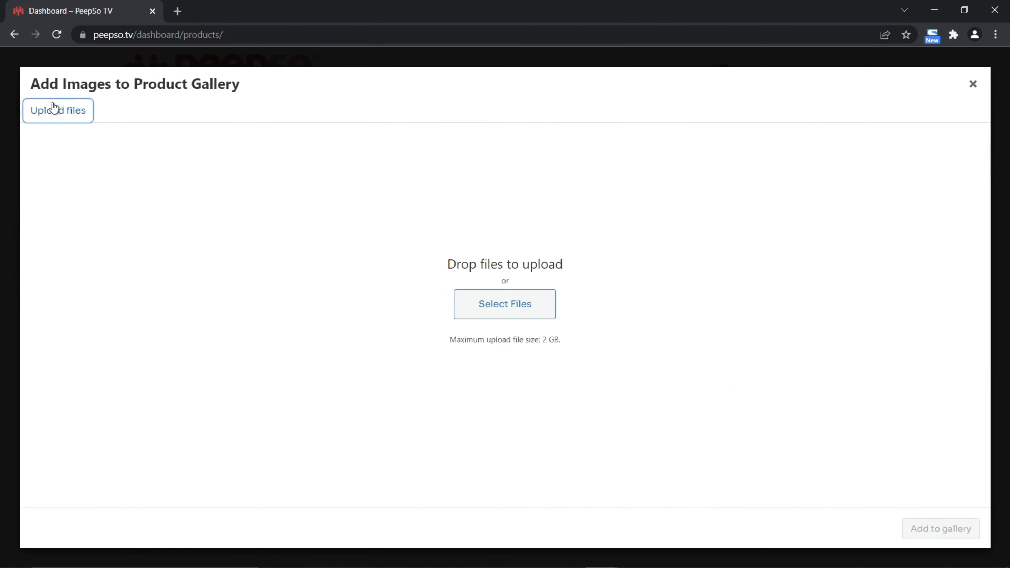
left_click(471, 300)
left_click(416, 215)
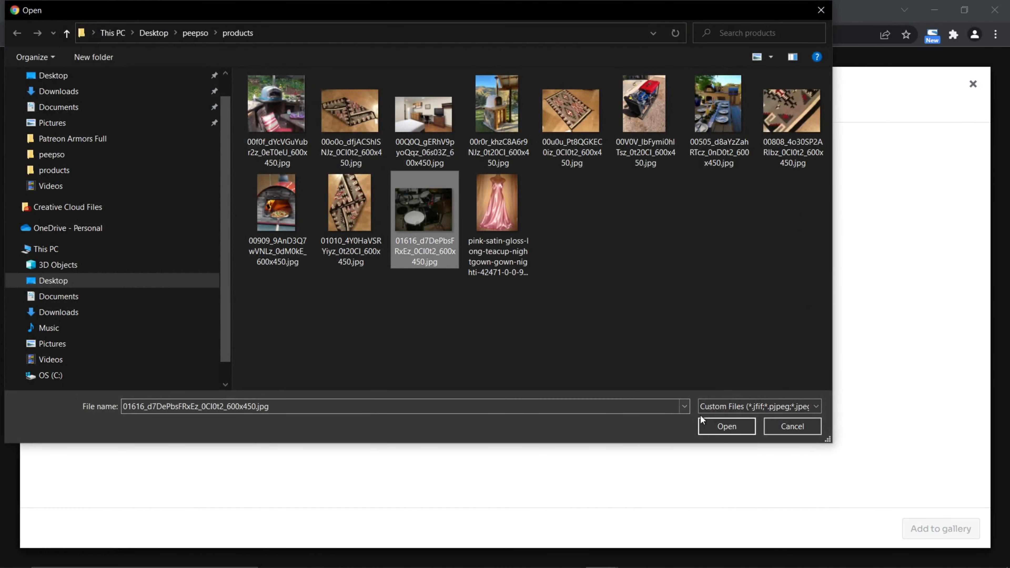
left_click(703, 422)
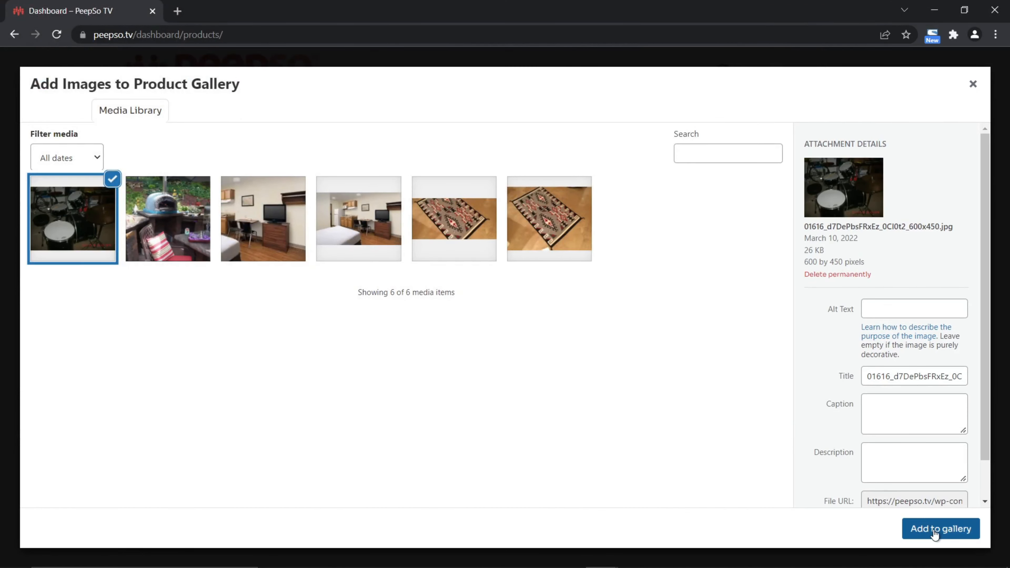
left_click(933, 532)
Step: Upload the oven fire photo 00909_9AnD3Q7wVNLz_0dM0kE_600x450.jpg as a second image in the product's gallery
left_click(345, 327)
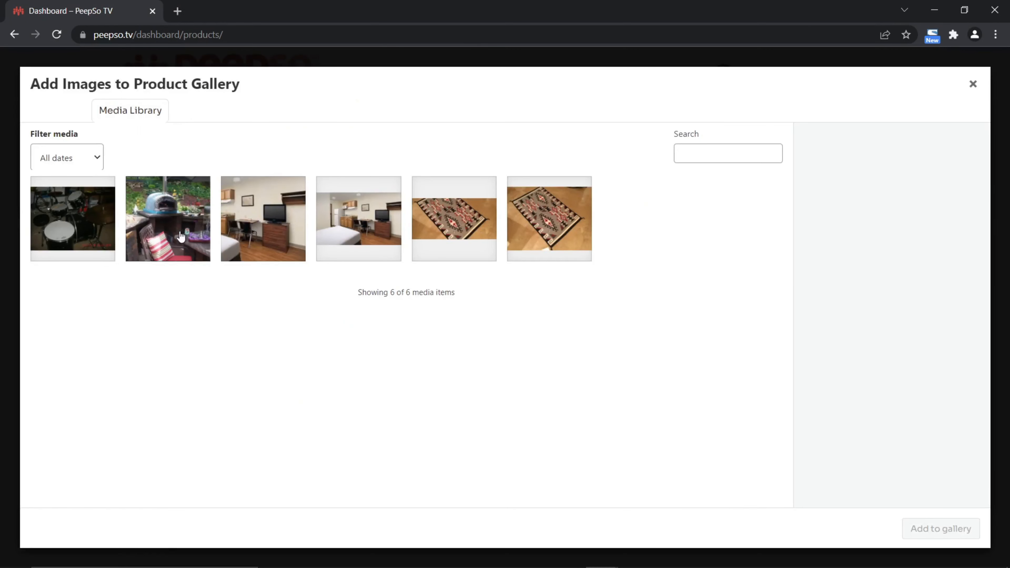
left_click(81, 112)
left_click(499, 311)
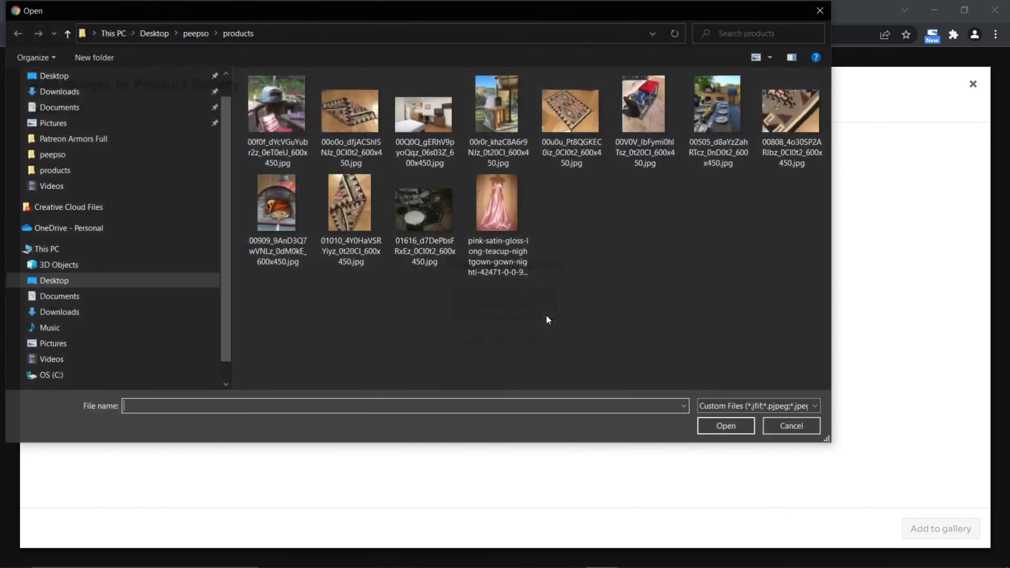
left_click(276, 203)
left_click(735, 429)
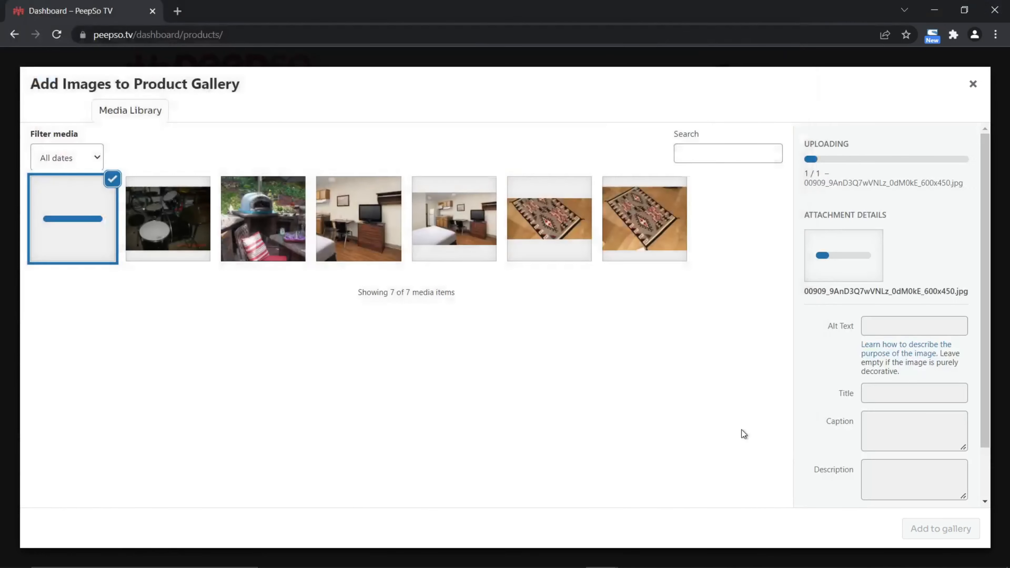
left_click(943, 533)
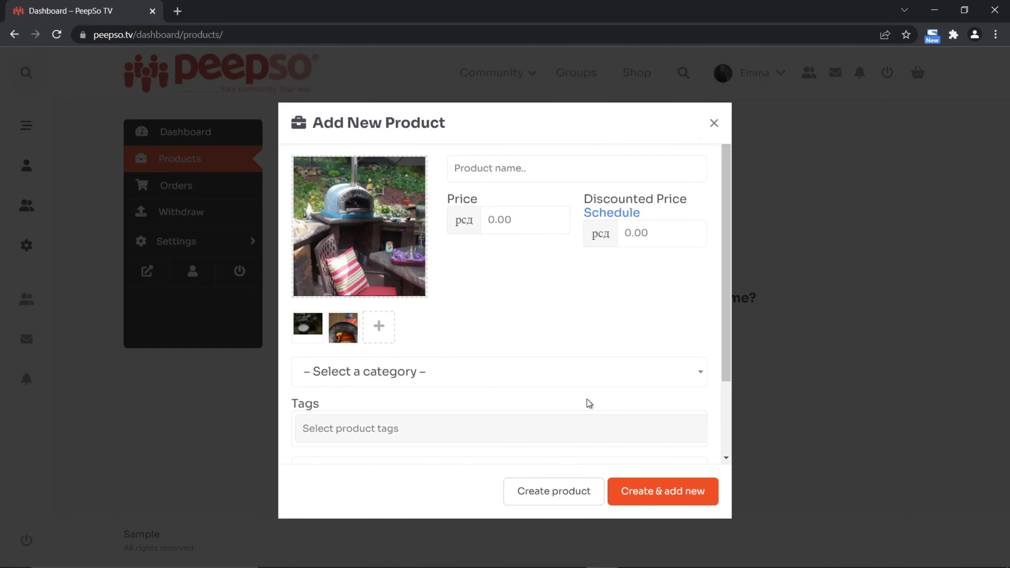
Step: Set the new product's price to 200 and its name to "Awesome Outside Oven"
left_click(504, 221)
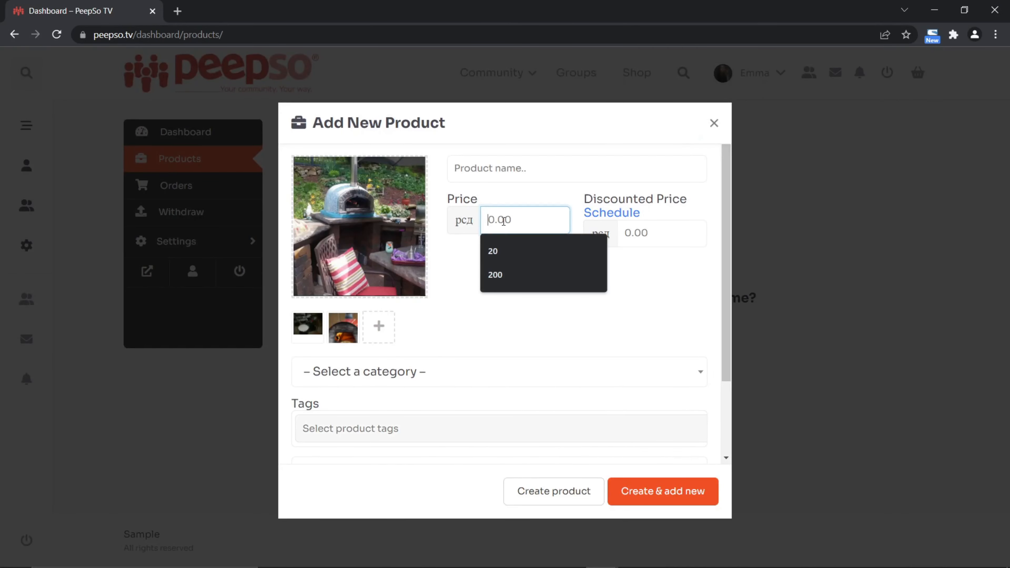
left_click(509, 274)
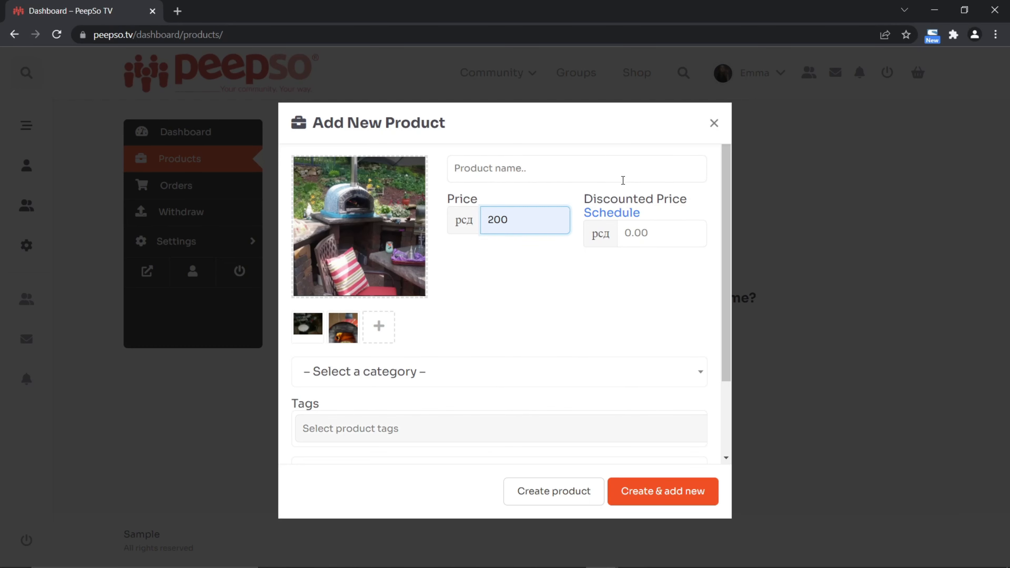
left_click(510, 167)
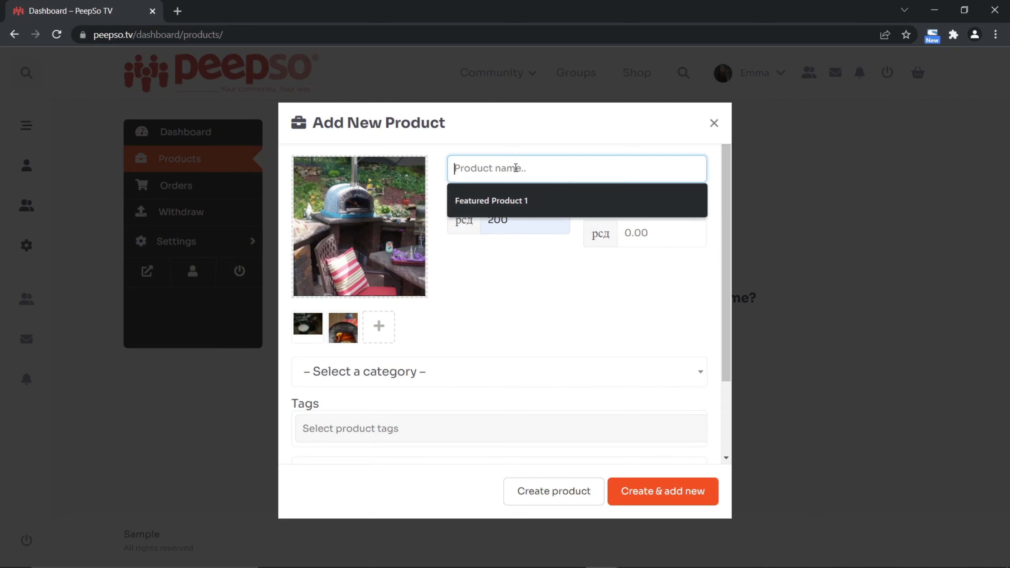
type("Awesome Outside Oven")
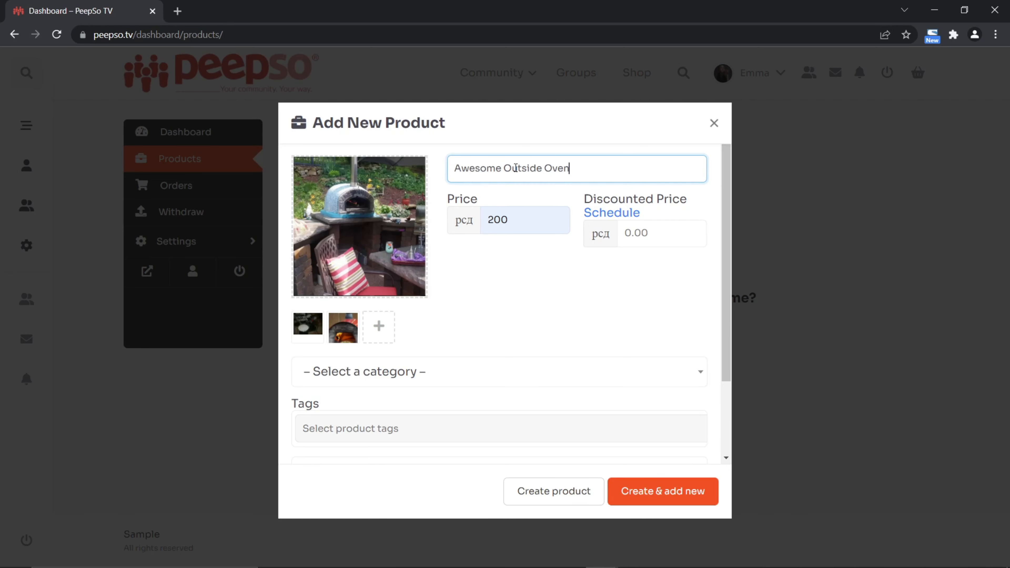
Step: Look through the product form's category choices, switch to the WordPress admin and examine the Product categories page that defines them
left_click(449, 375)
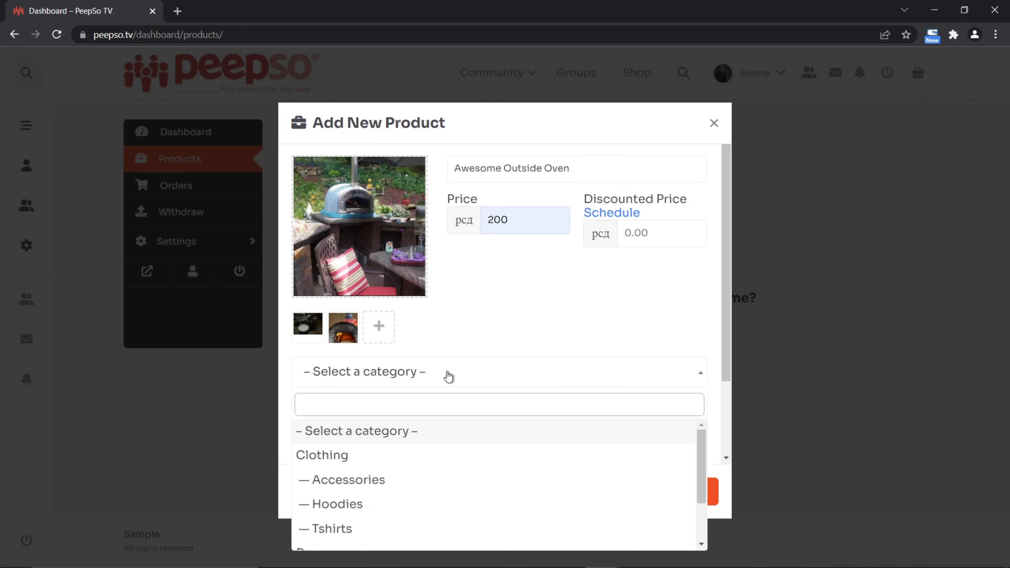
scroll(397, 458, "down", 3)
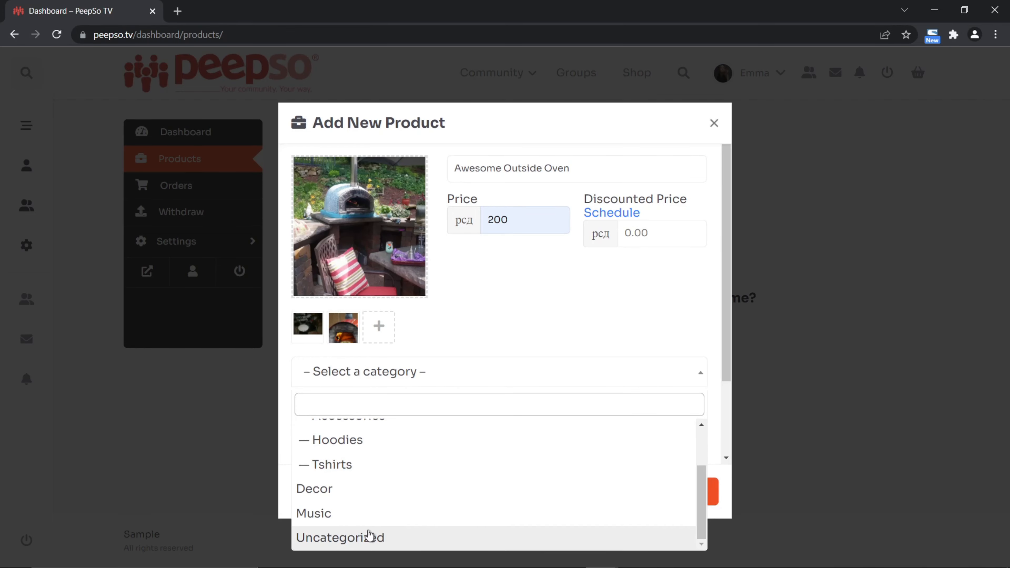
scroll(382, 506, "up", 3)
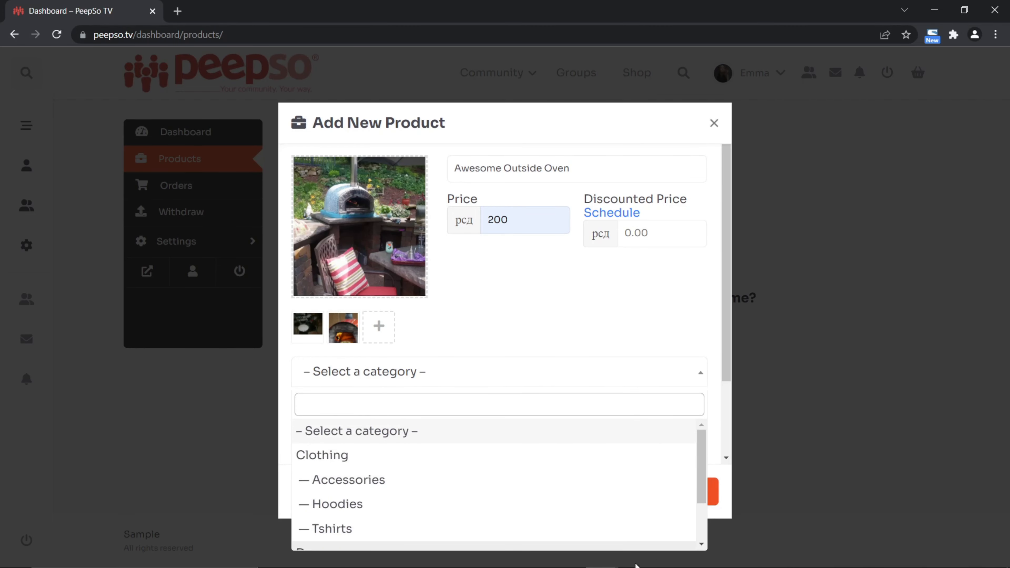
mouse_move(677, 567)
left_click(597, 562)
left_click(629, 517)
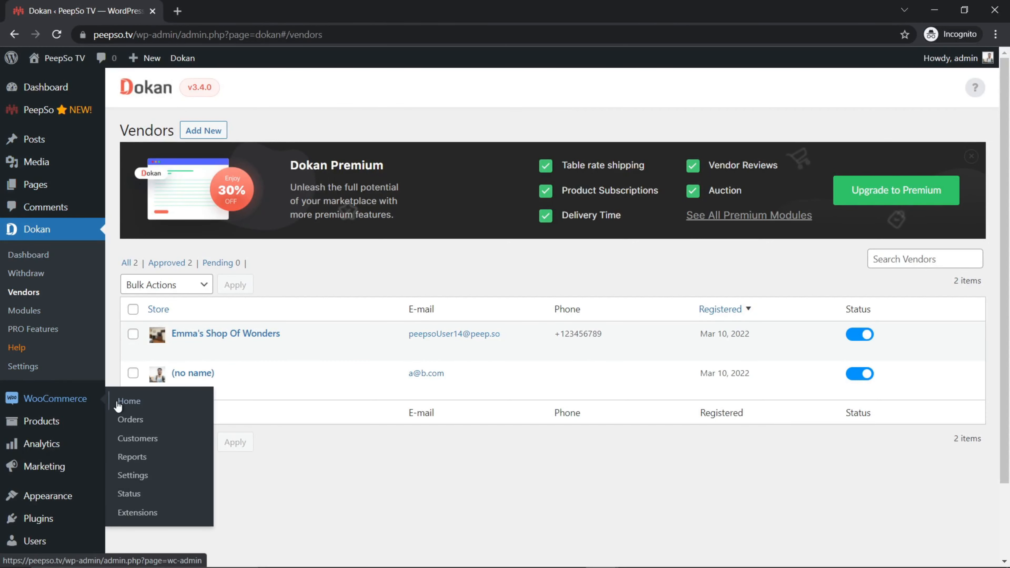
mouse_move(35, 423)
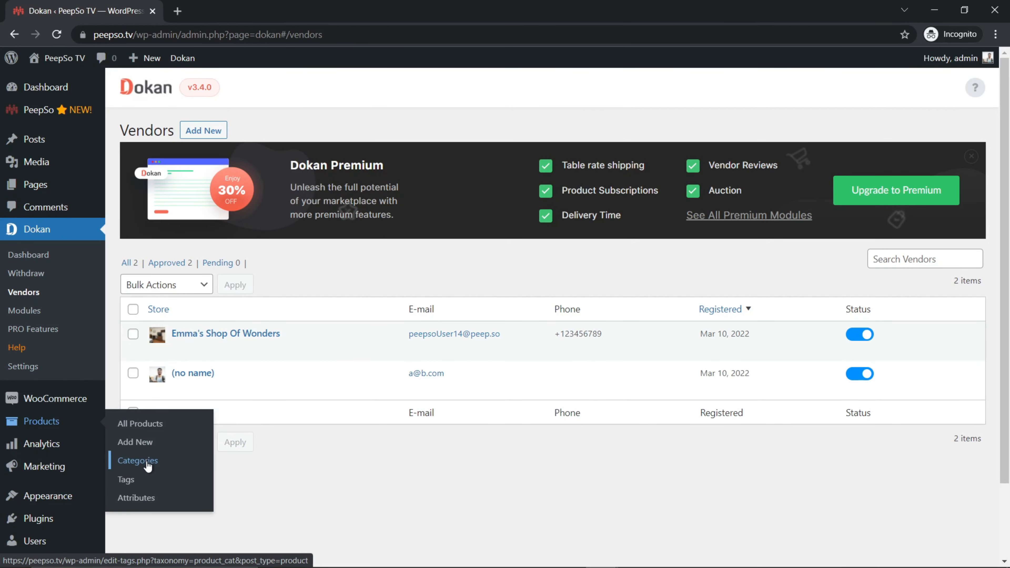
left_click(138, 461)
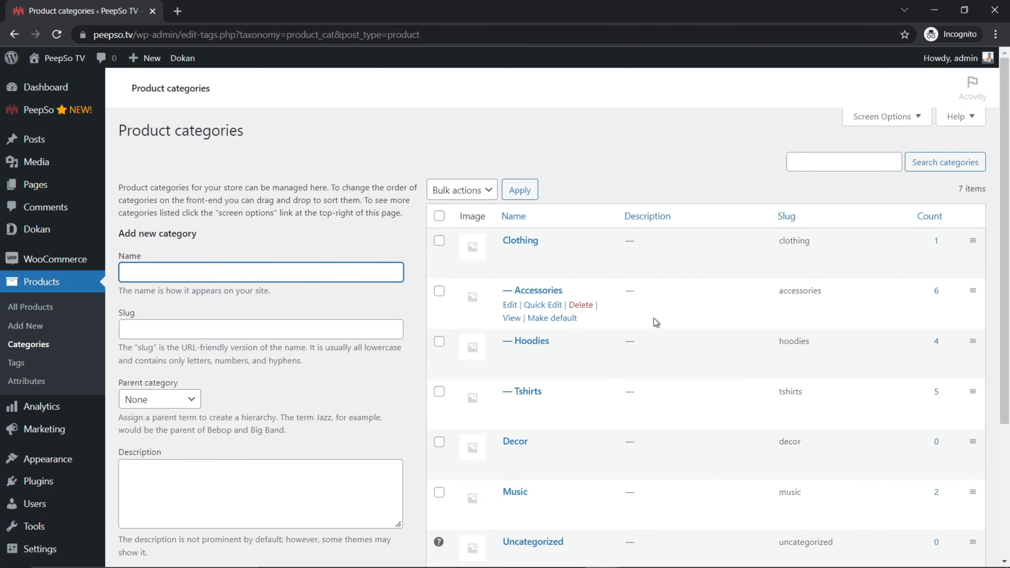
scroll(659, 339, "down", 4)
scroll(569, 385, "up", 3)
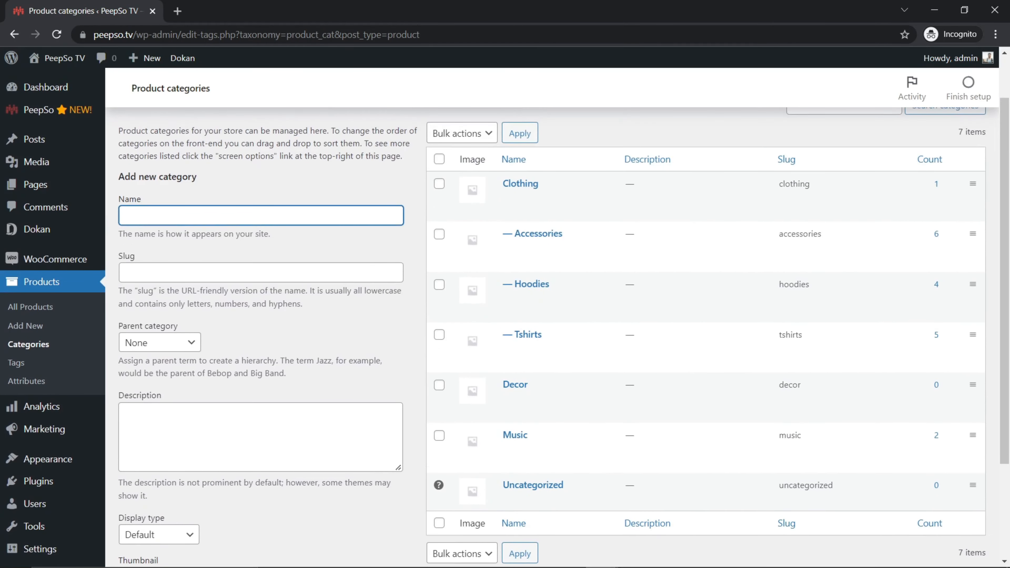
Step: Return to the vendor's Add New Product form and set the product's category to Decor
mouse_move(602, 555)
left_click(537, 503)
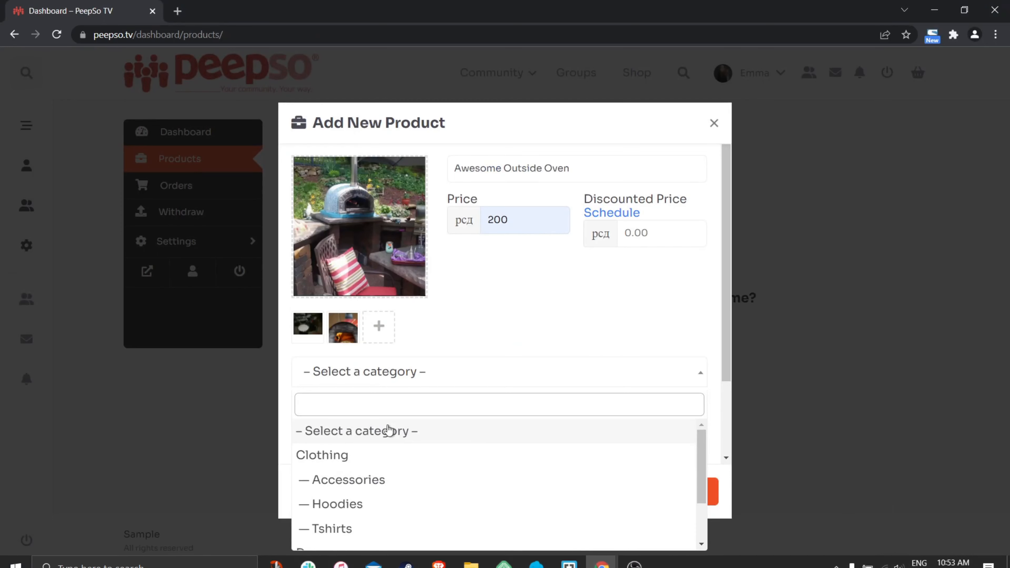
scroll(363, 497, "down", 2)
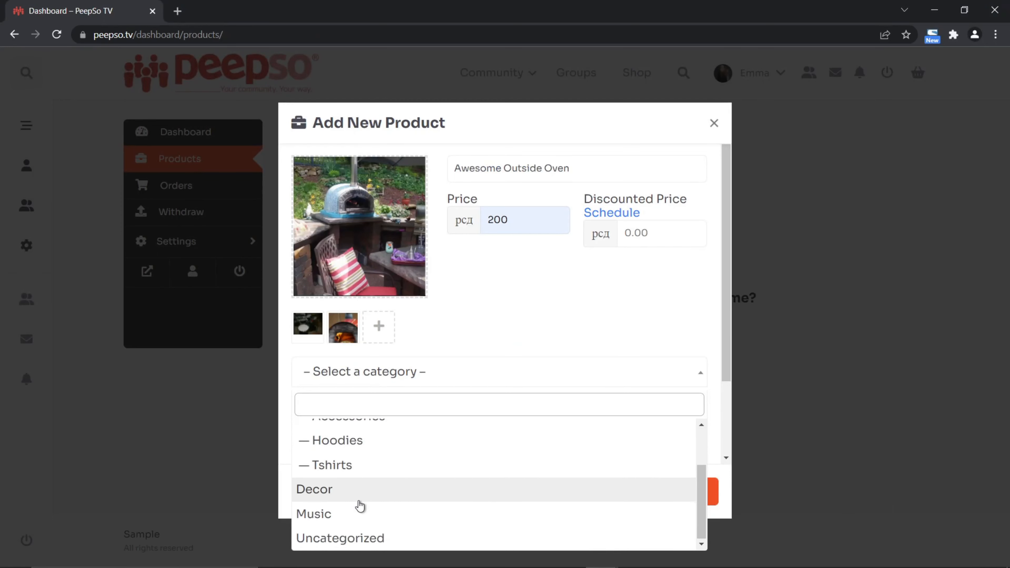
left_click(318, 489)
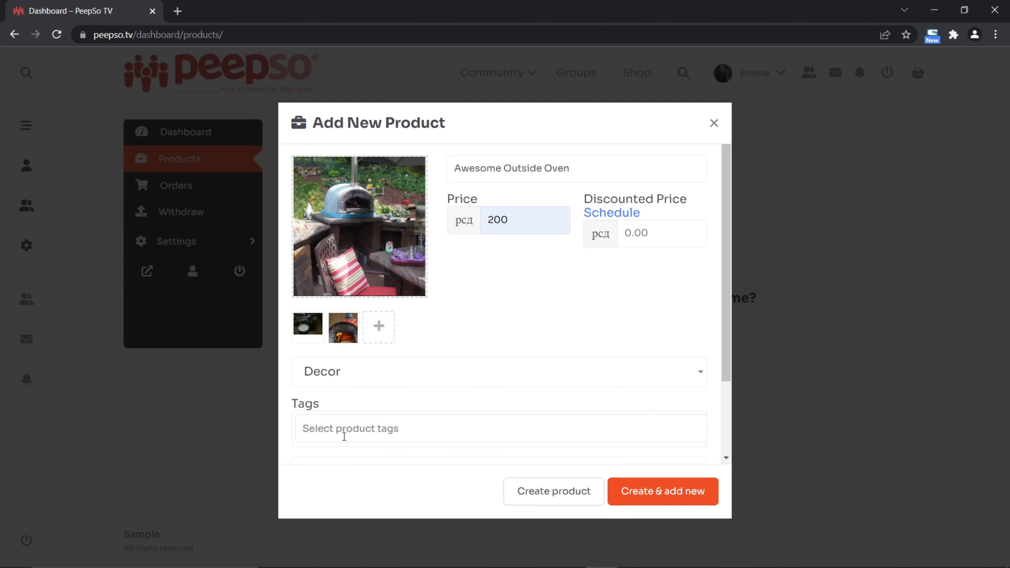
Step: Check the product form's tag entry and open the Product tags page in the WordPress admin to view the available tags
left_click(417, 432)
left_click(601, 556)
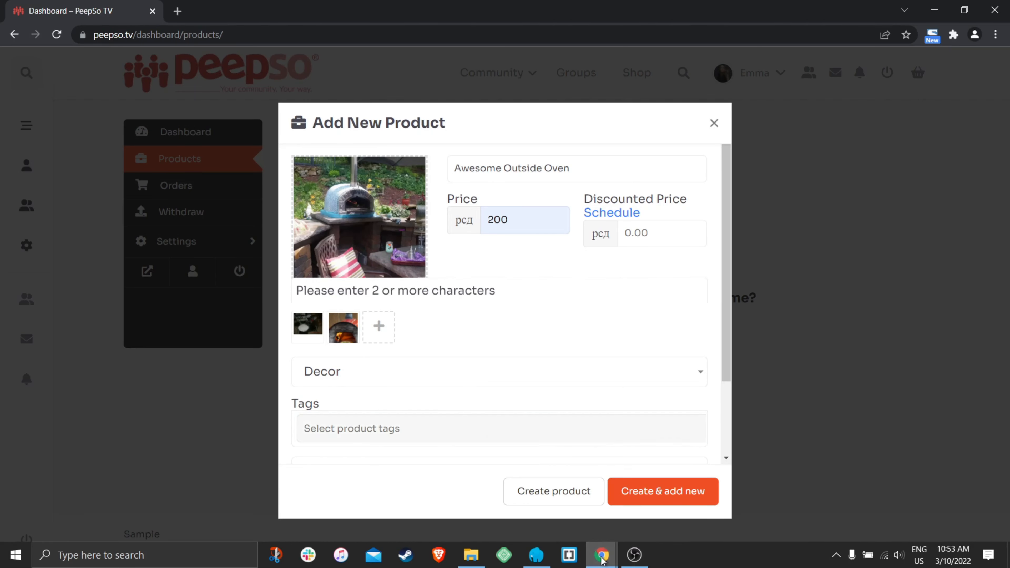
left_click(641, 495)
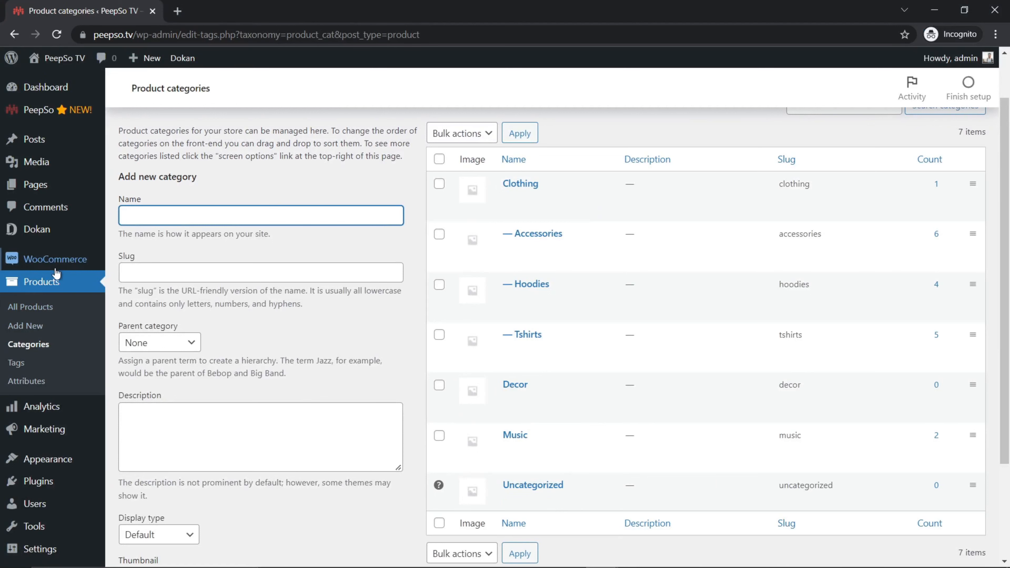
left_click(21, 368)
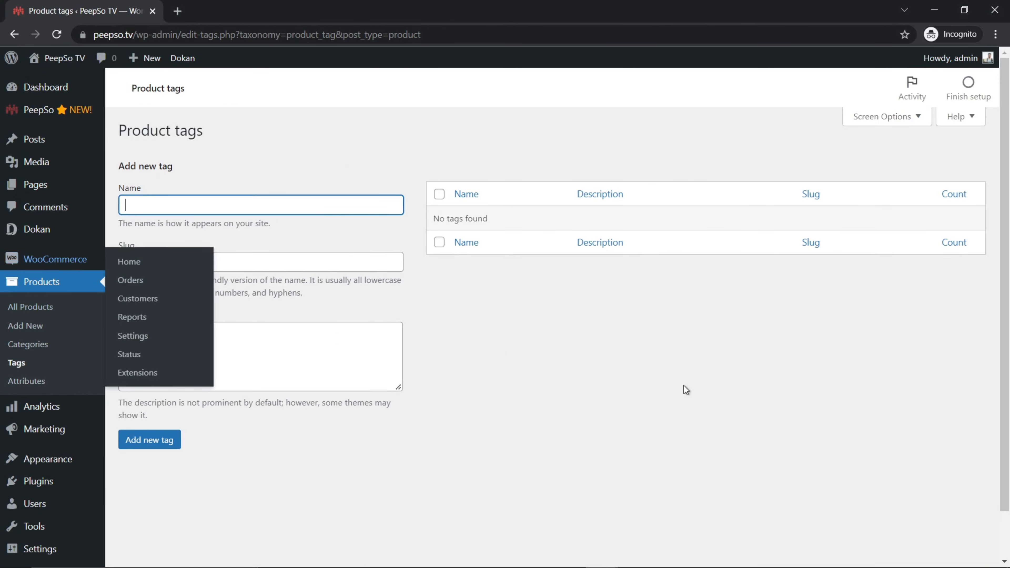
Step: Return to the vendor's product form, create the product without tags and close the blank form for another product
mouse_move(601, 565)
left_click(517, 494)
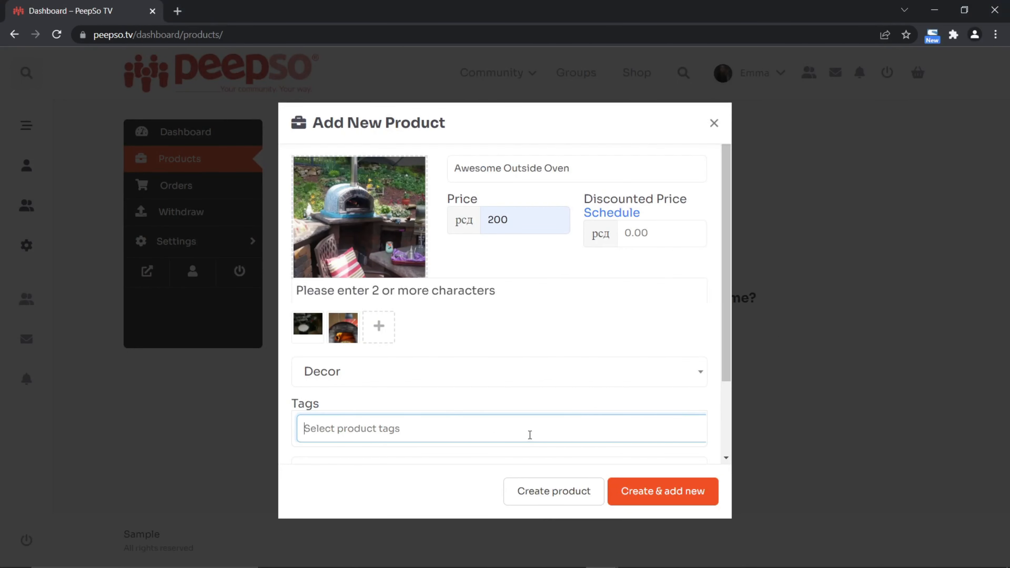
left_click(673, 503)
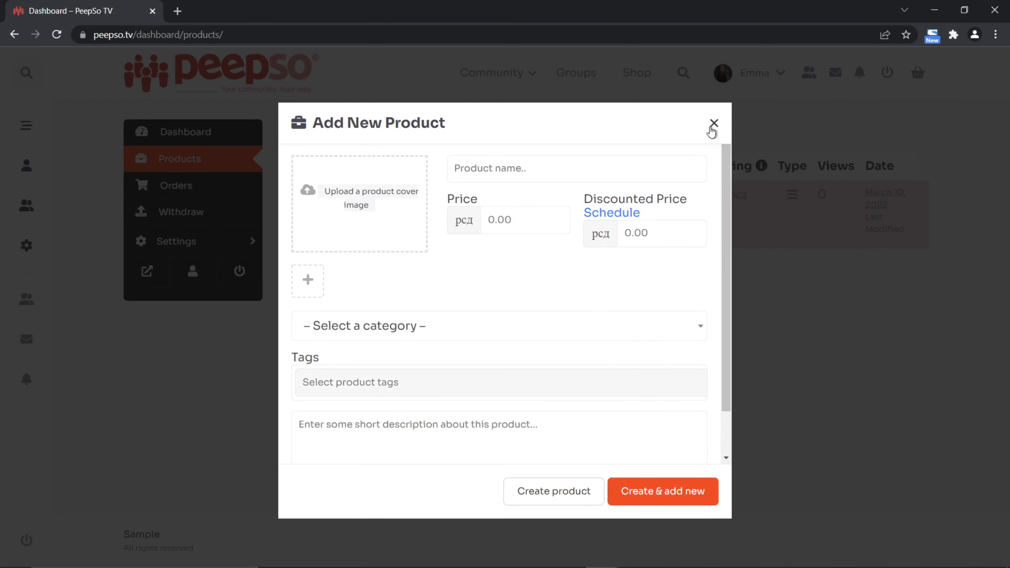
left_click(713, 124)
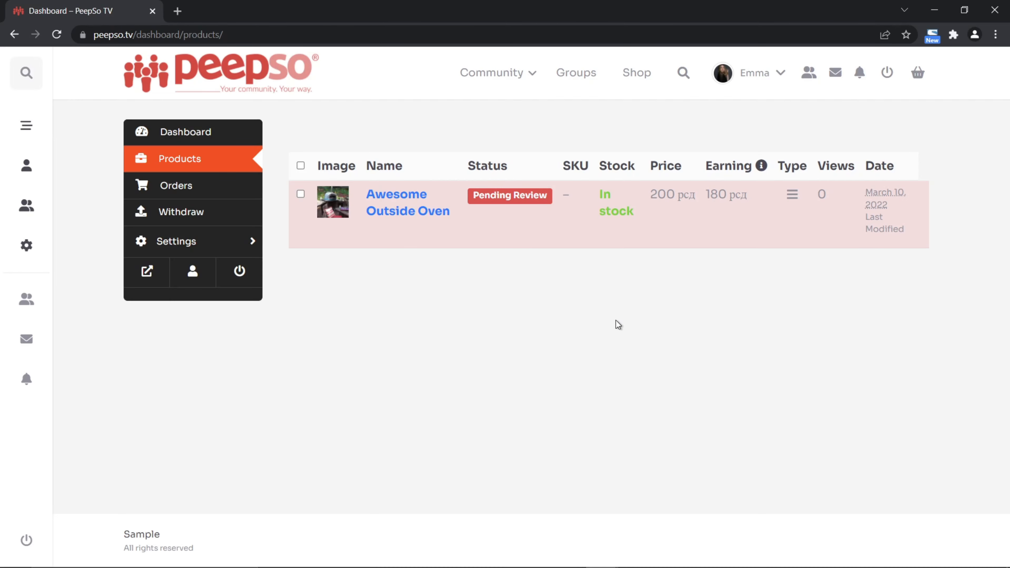
Step: In the WordPress admin, open the new vendor's user profile from Dokan's vendor list and examine its store, selling, publishing and commission options
mouse_move(616, 553)
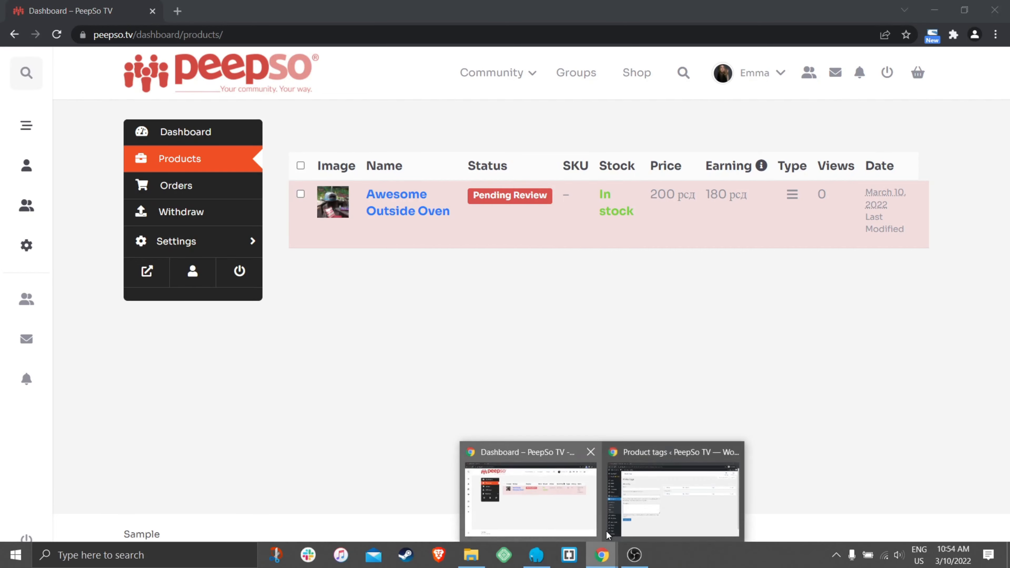
left_click(654, 506)
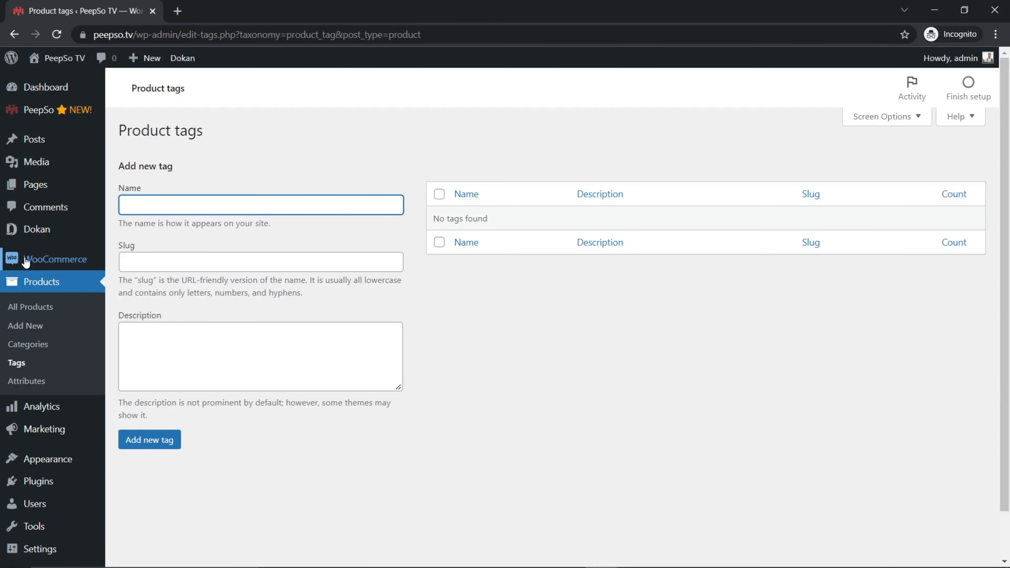
mouse_move(32, 234)
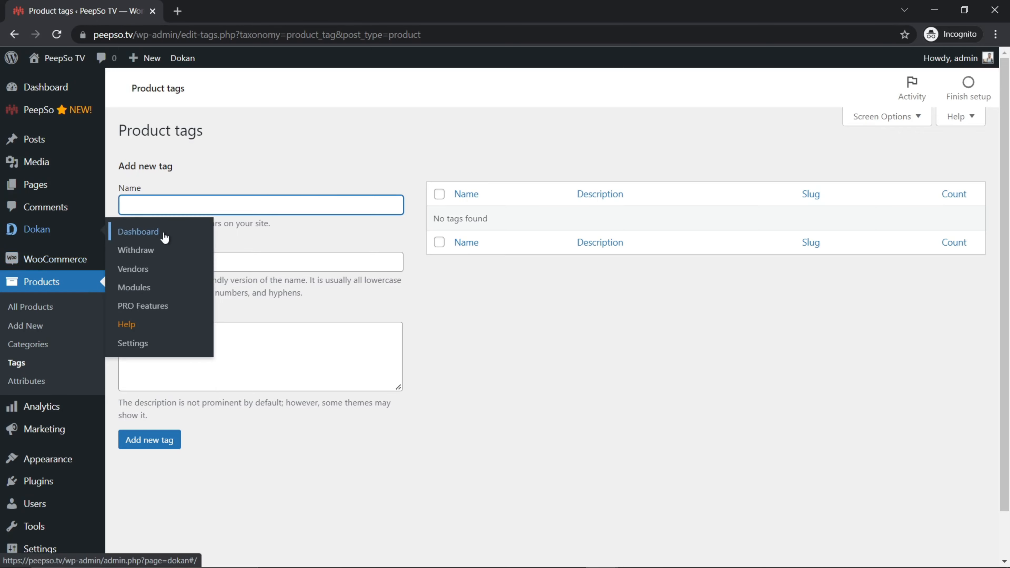
left_click(132, 269)
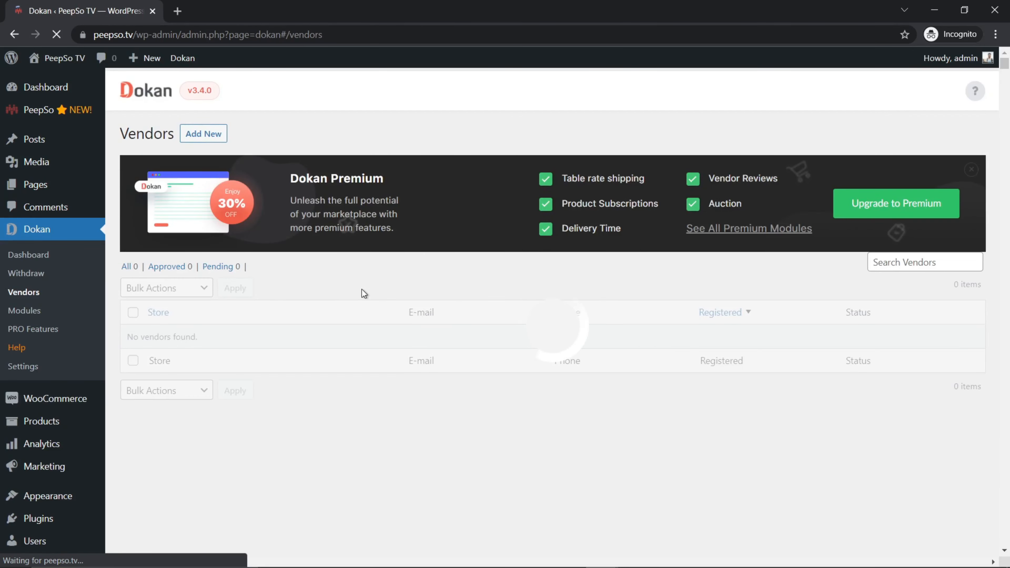
scroll(365, 287, "down", 2)
left_click(176, 290)
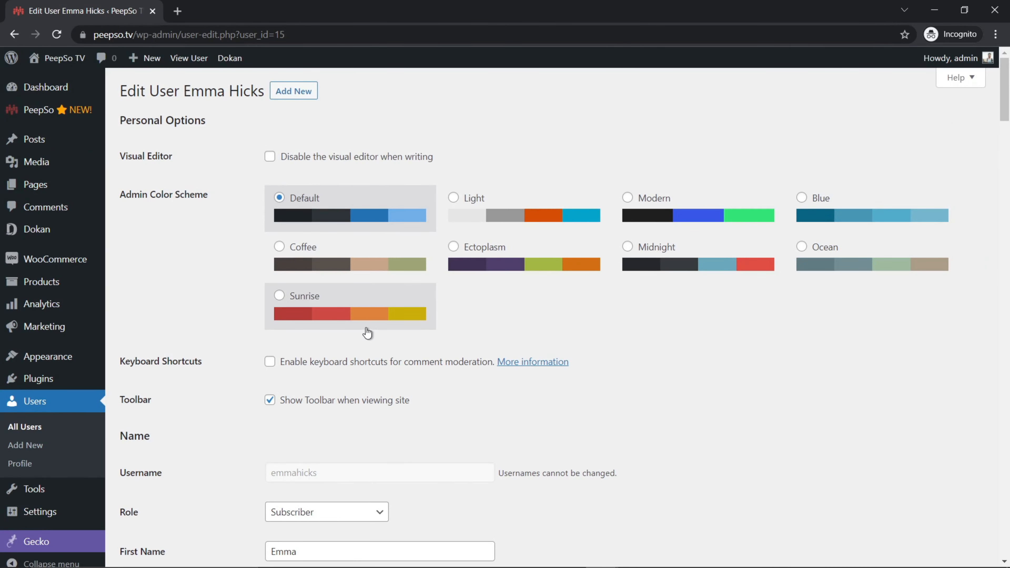
scroll(375, 327, "down", 5)
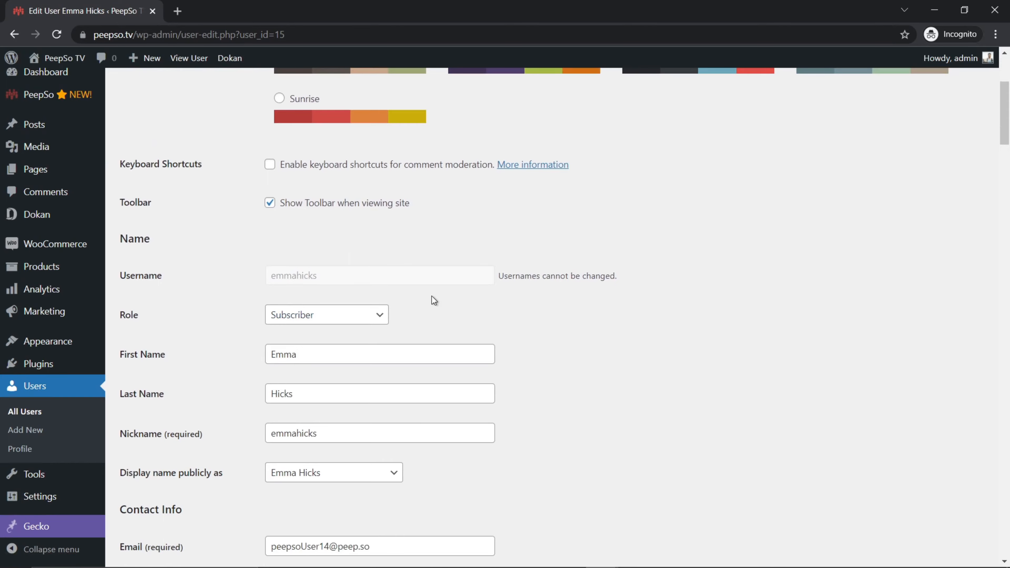
scroll(432, 296, "down", 5)
scroll(431, 296, "down", 20)
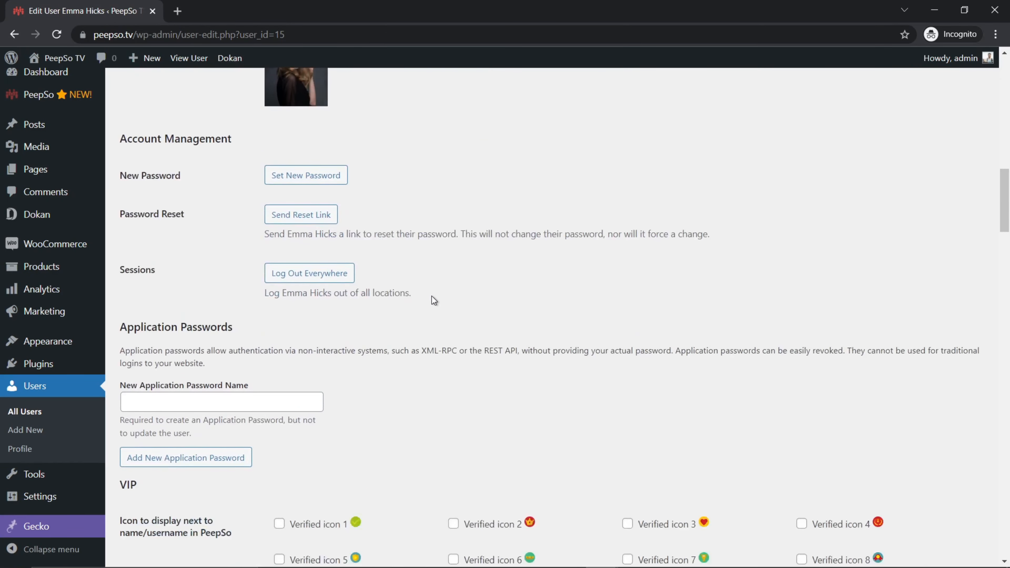
scroll(434, 301, "down", 12)
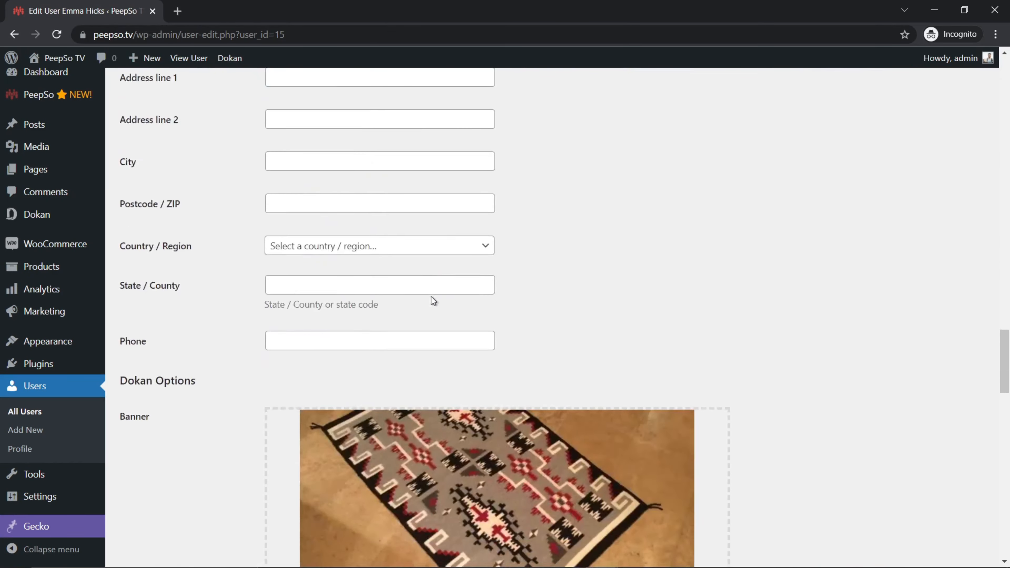
scroll(211, 251, "down", 20)
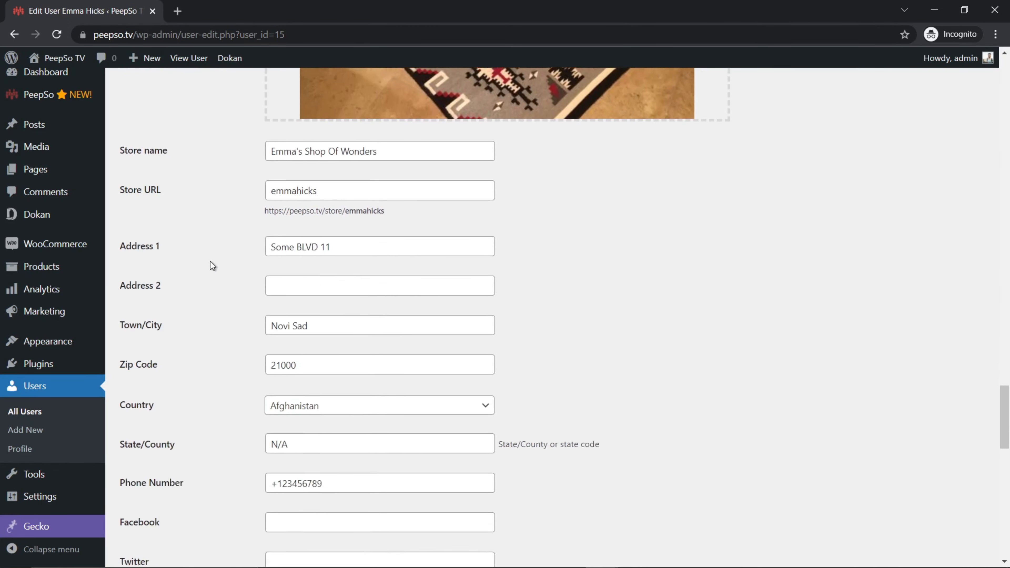
scroll(207, 267, "down", 4)
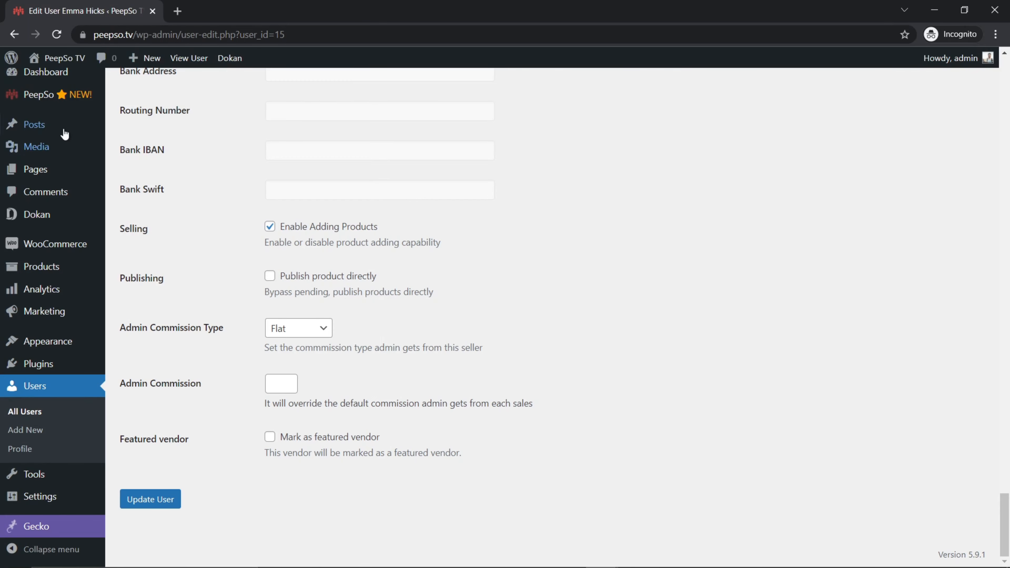
Step: Open the pending "Awesome Outside Oven" product from the WordPress product list, review its details and publish it
left_click(14, 35)
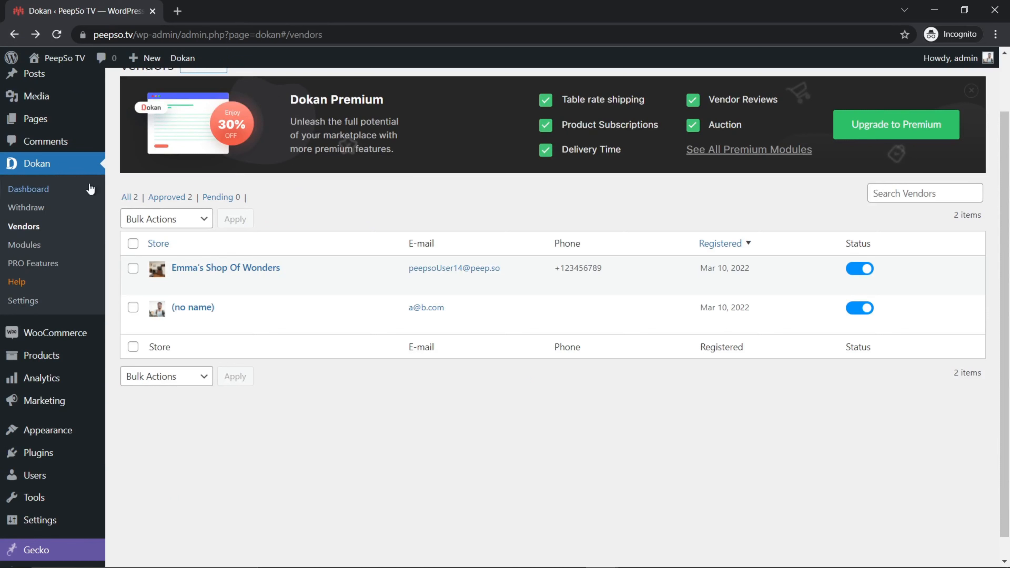
mouse_move(52, 356)
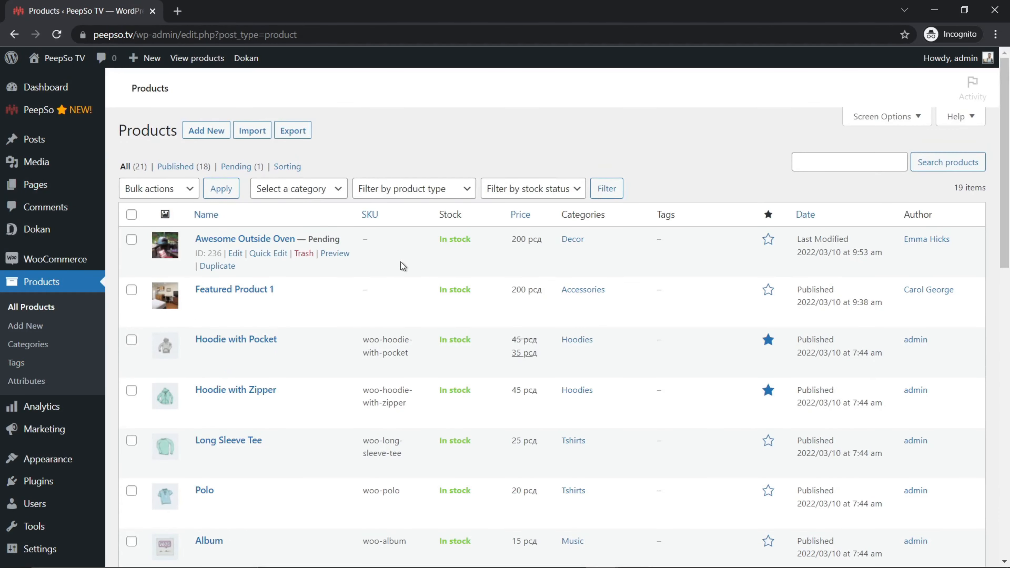
left_click(283, 241)
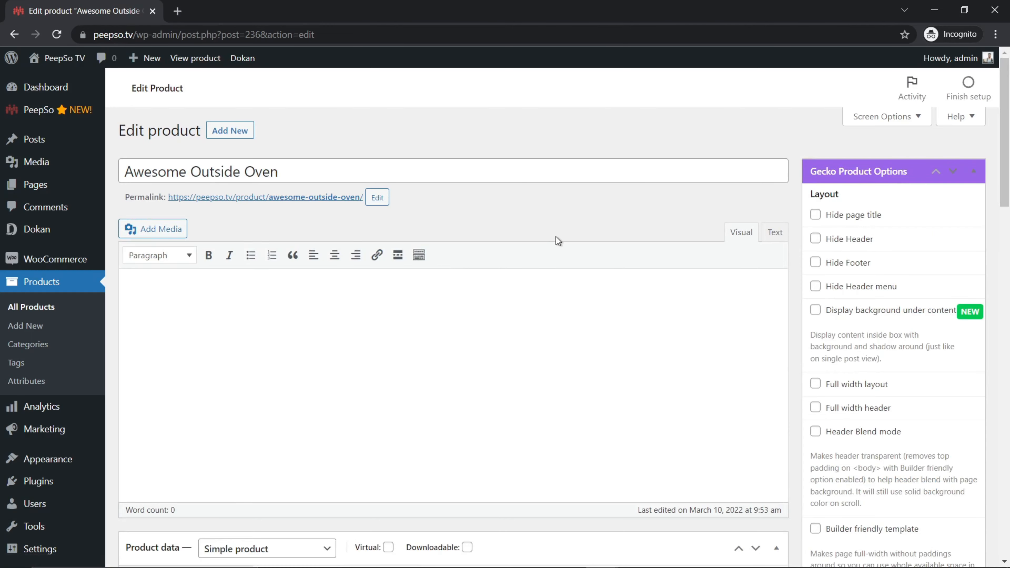
scroll(556, 237, "down", 15)
scroll(537, 250, "down", 8)
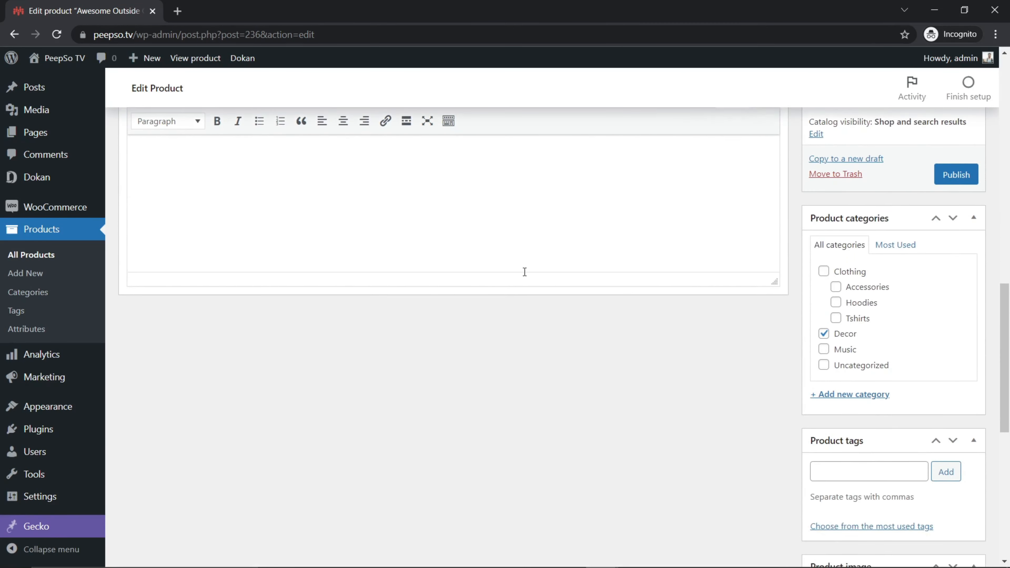
scroll(763, 399, "down", 4)
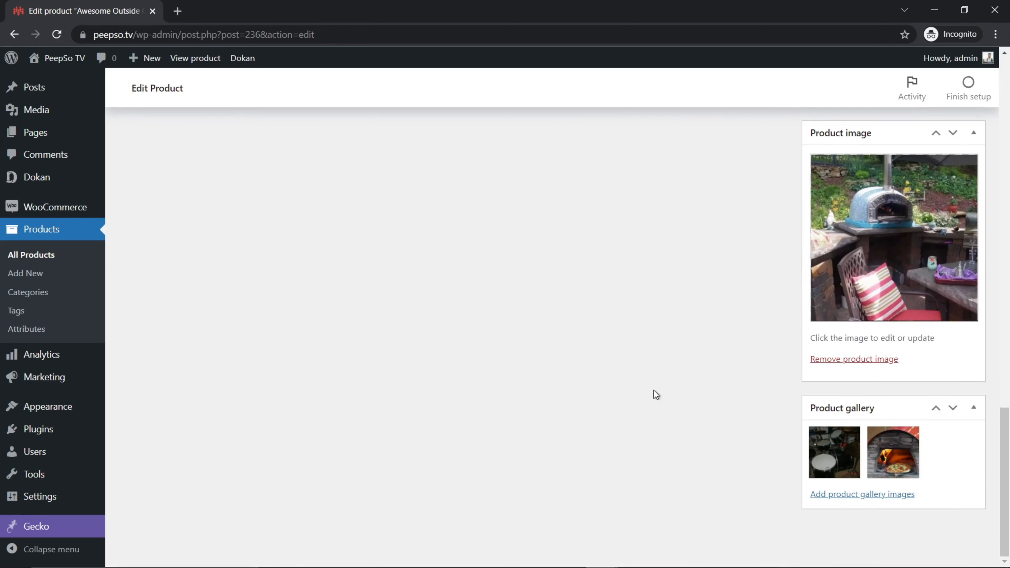
scroll(753, 404, "up", 12)
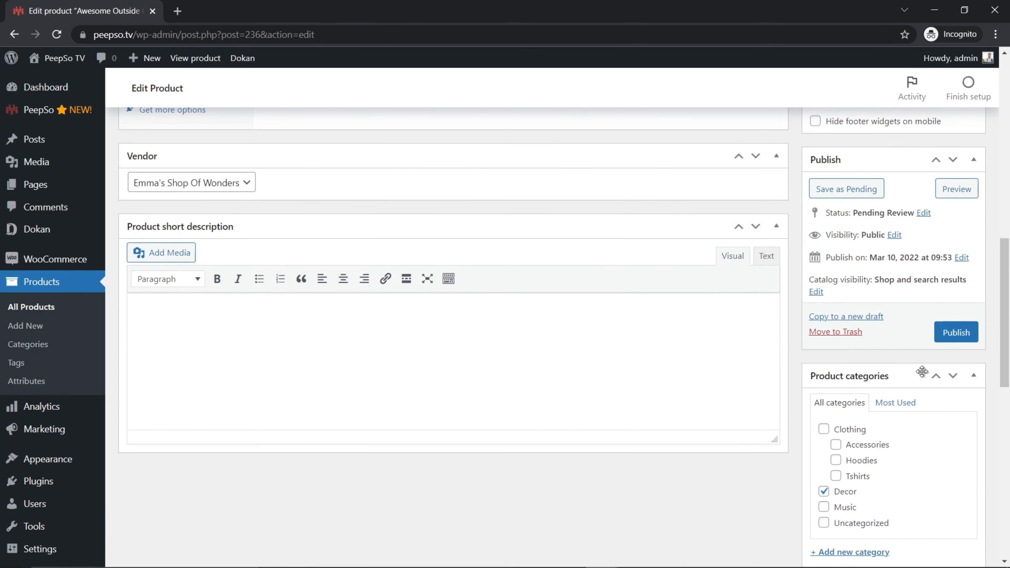
left_click(958, 335)
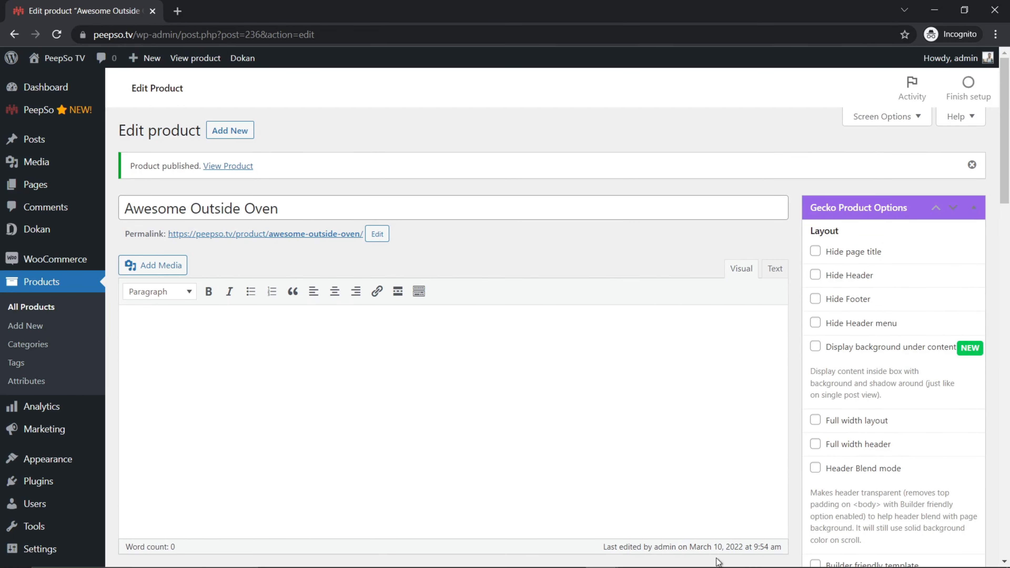
Step: Switch to the vendor's dashboard window and reload the product list to check the published product's status
mouse_move(597, 559)
left_click(545, 489)
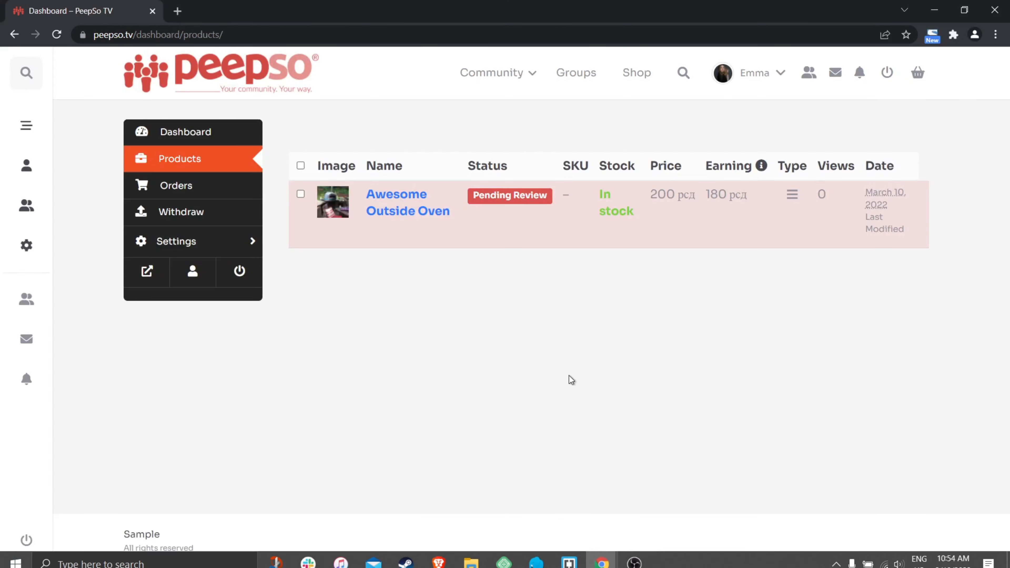
left_click(57, 35)
mouse_move(678, 309)
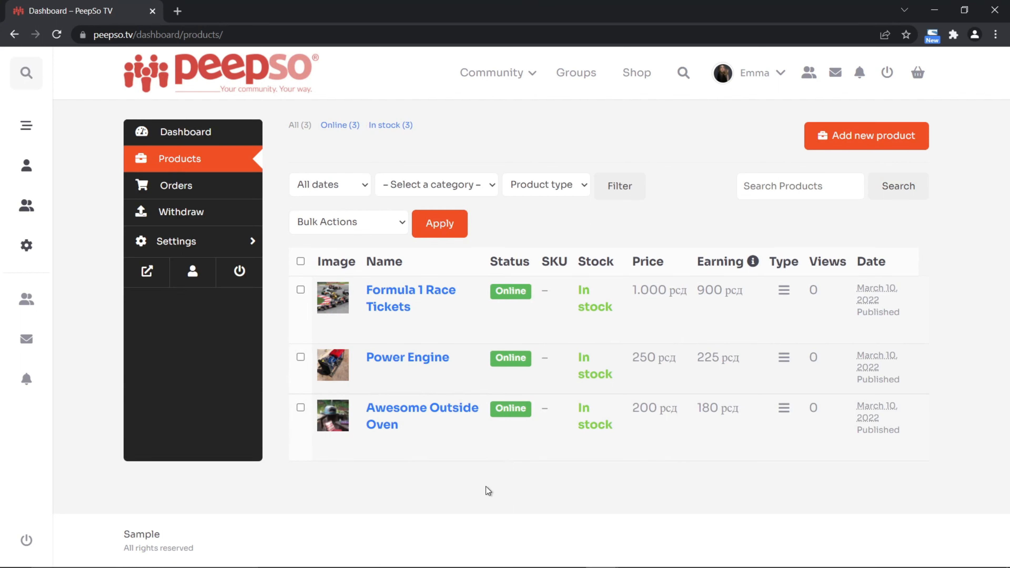
Step: Open the vendor's own community profile and view the products listed in its Products section
mouse_move(446, 385)
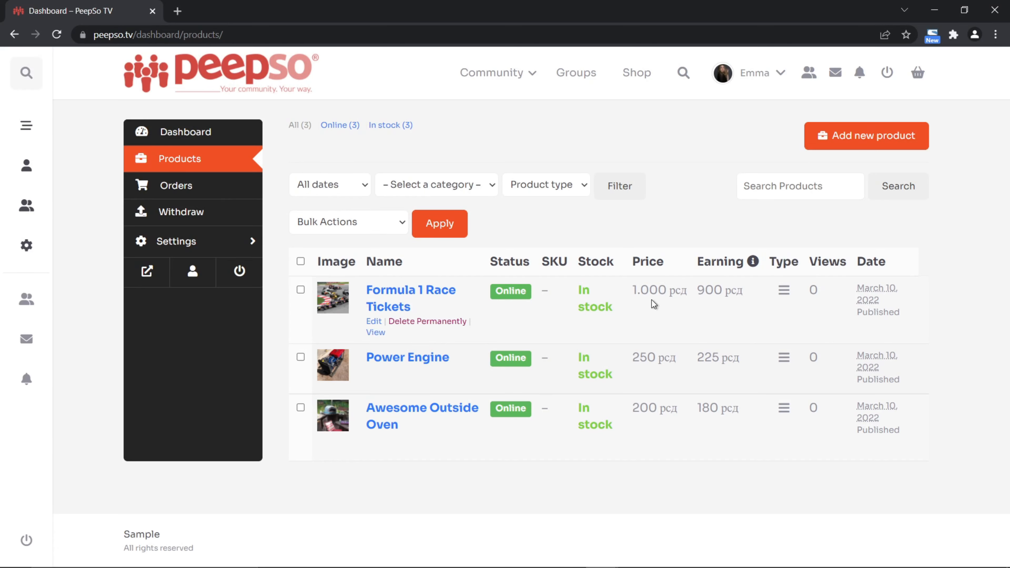
left_click(753, 74)
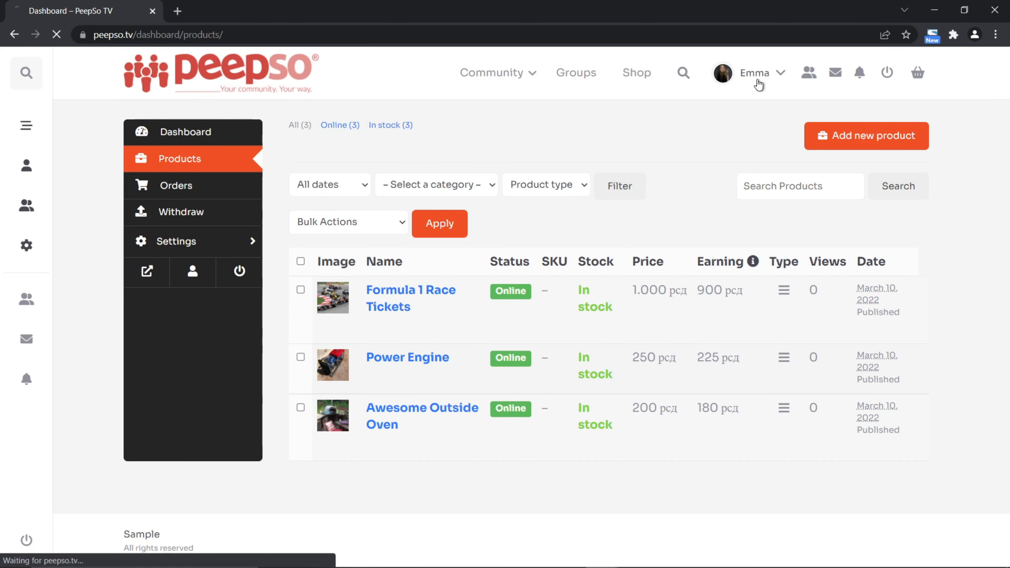
scroll(458, 228, "down", 3)
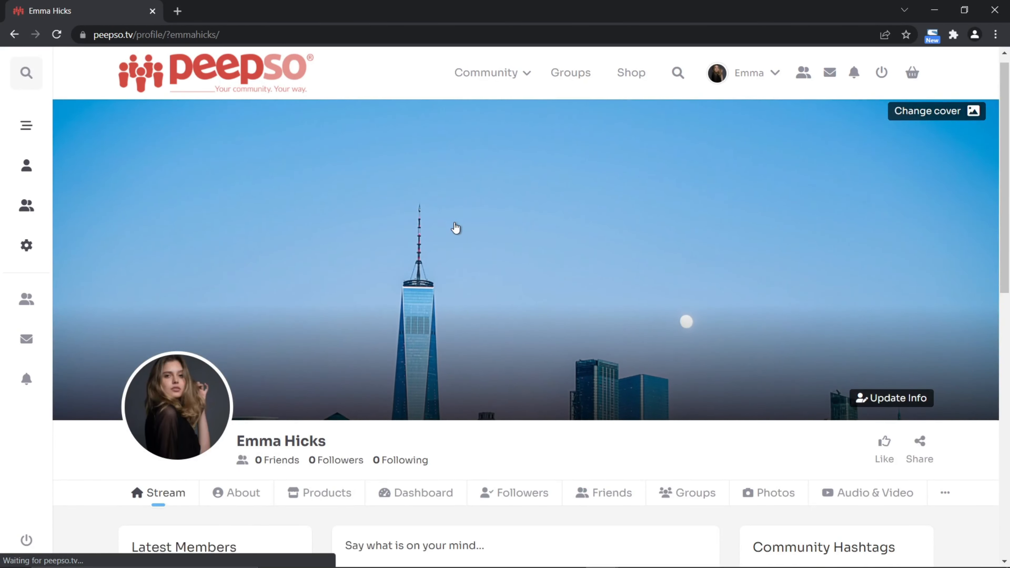
left_click(325, 378)
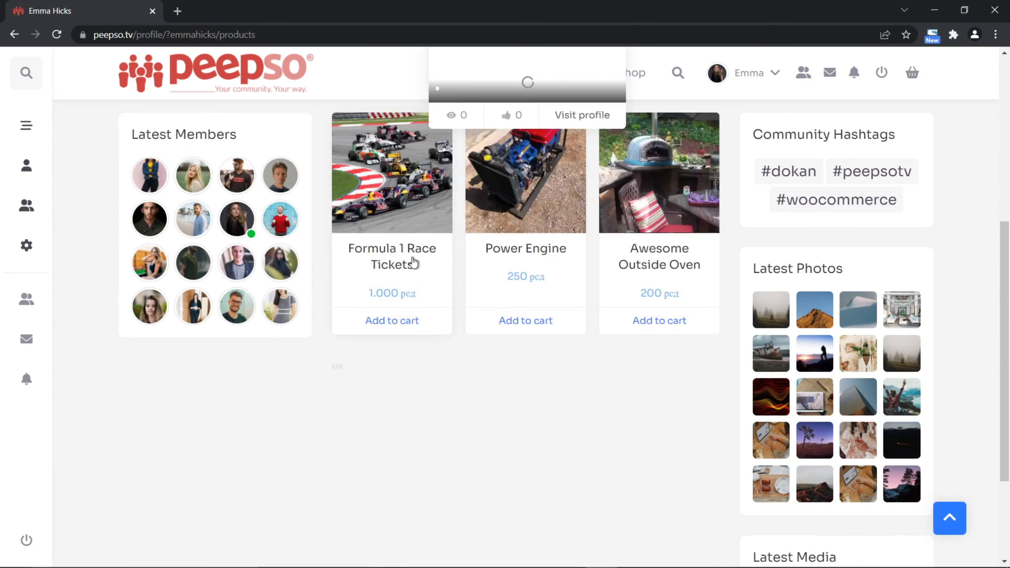
scroll(465, 446, "up", 2)
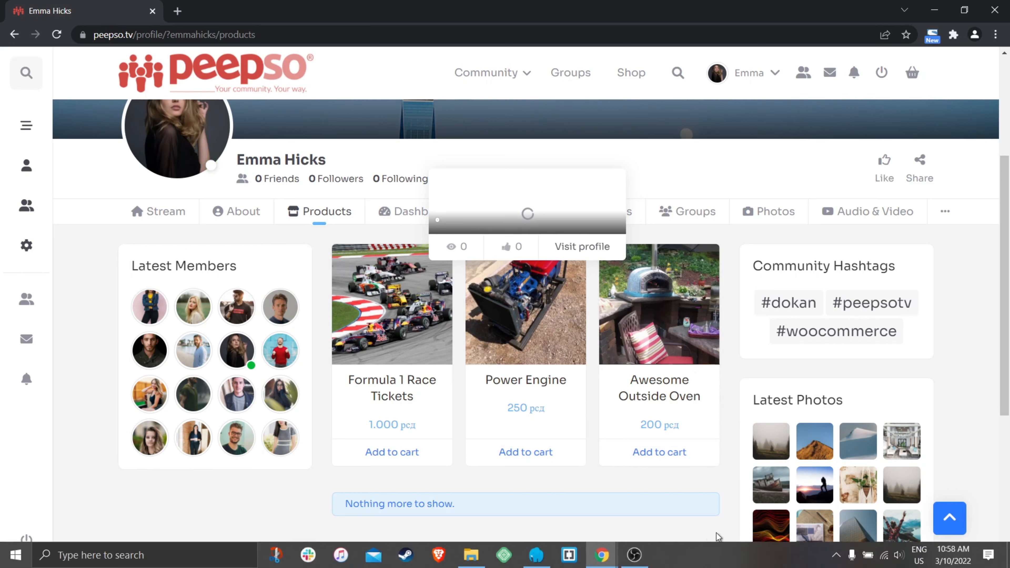
Step: Switch to the admin's browser window and open the community site's front end in a separate tab
left_click(601, 558)
left_click(652, 504)
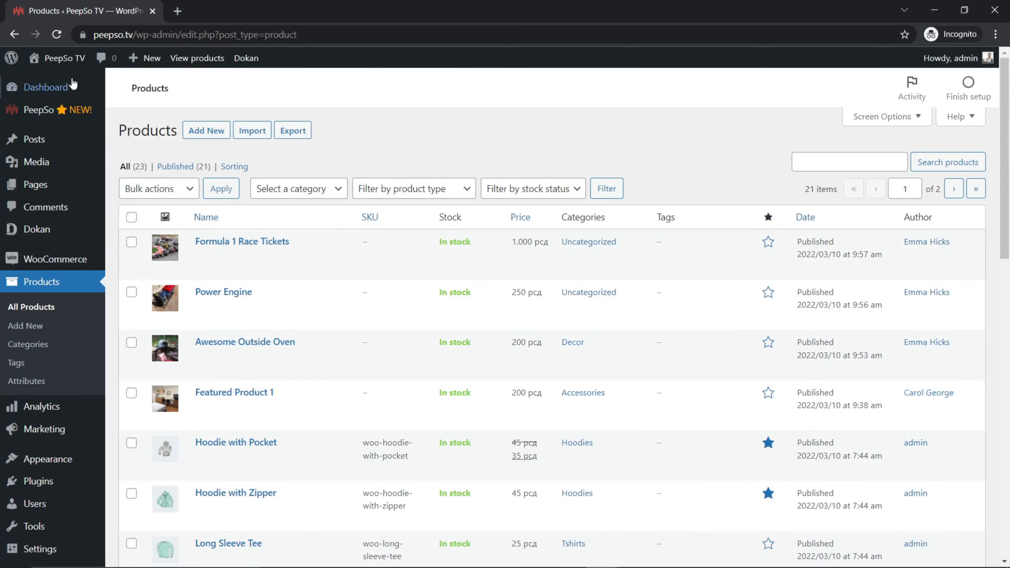
mouse_move(59, 58)
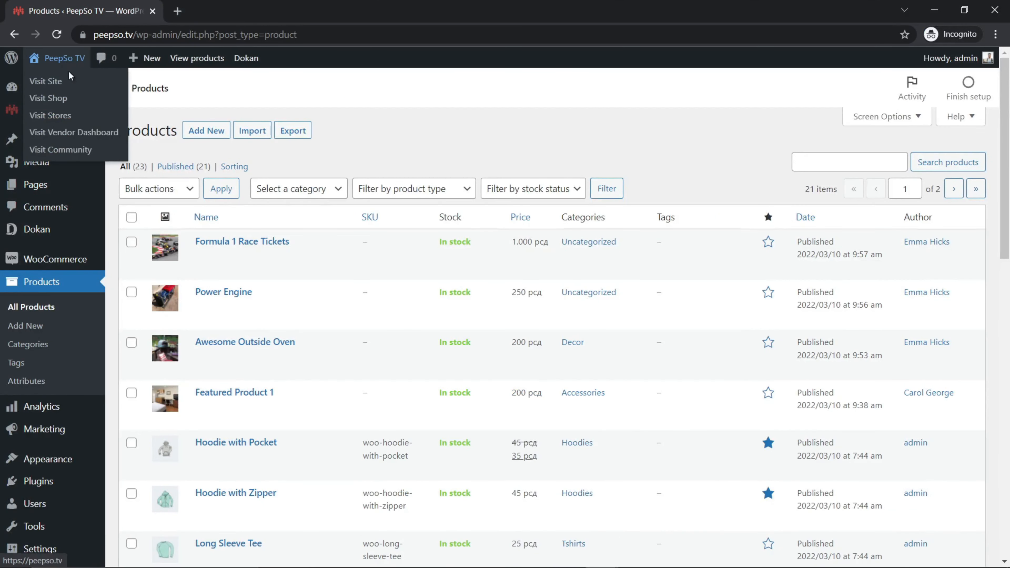
right_click(37, 154)
left_click(79, 160)
left_click(250, 16)
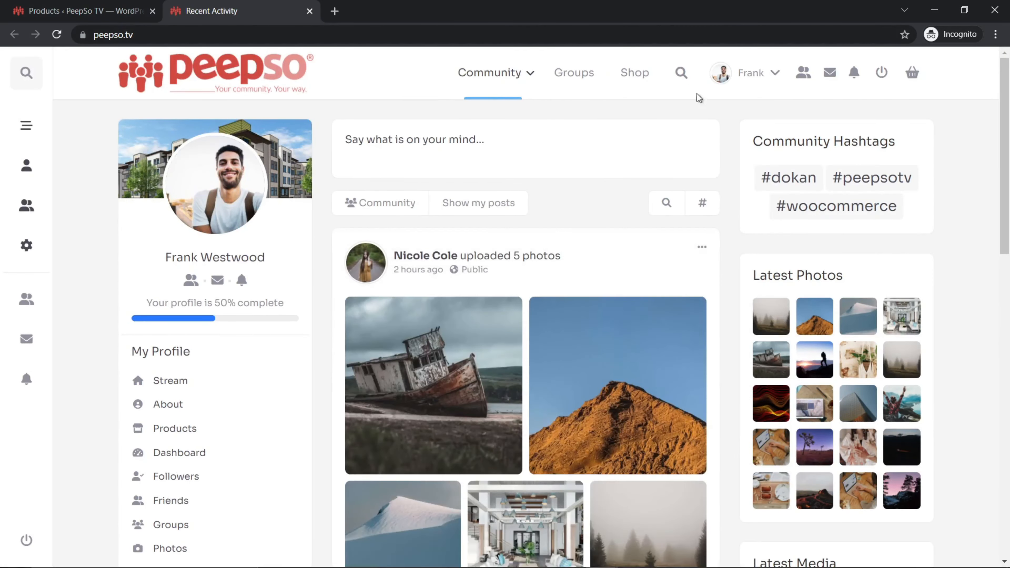
left_click(681, 72)
left_click(311, 70)
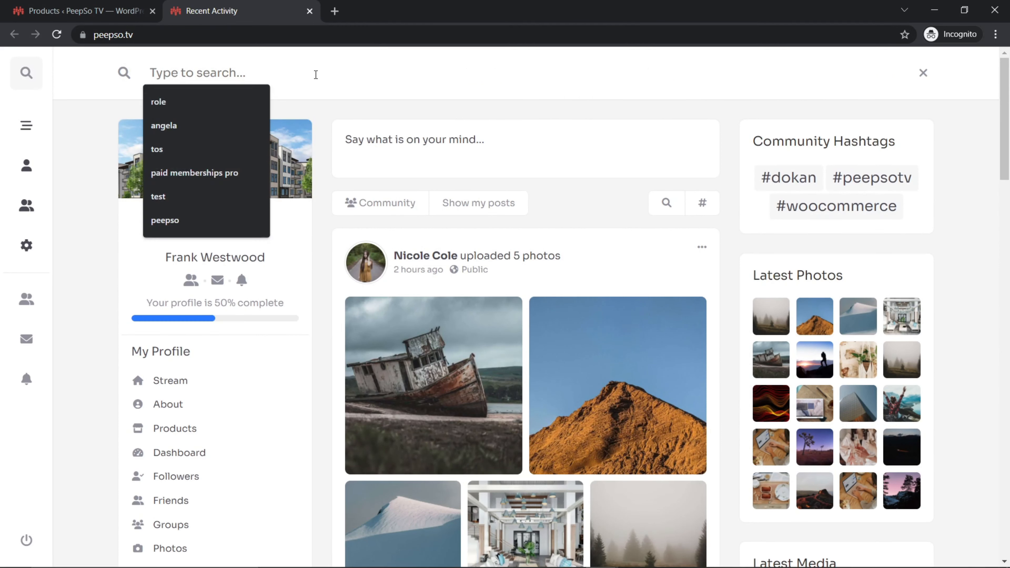
type("emm")
key("BackSpace")
key("BackSpace")
key("BackSpace")
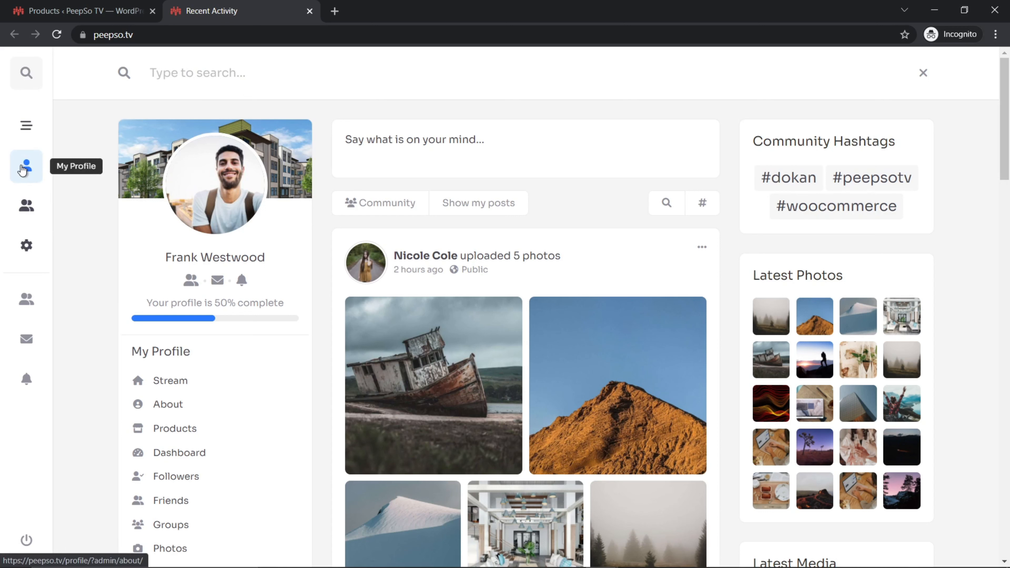
Step: Search the community members directory for the vendor by first name and open the Products section of the vendor's profile
left_click(56, 220)
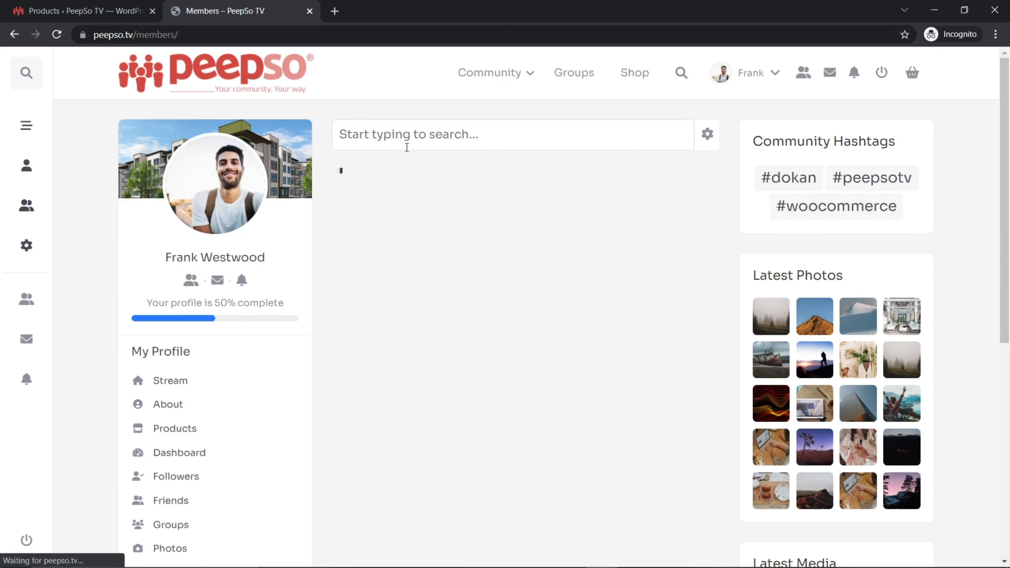
left_click(430, 136)
type("emma")
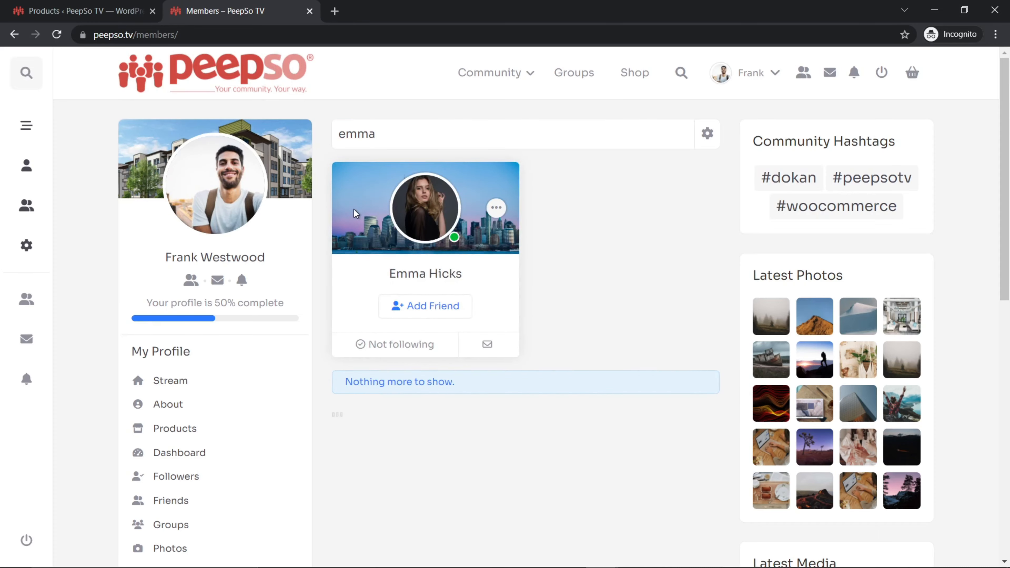
left_click(413, 281)
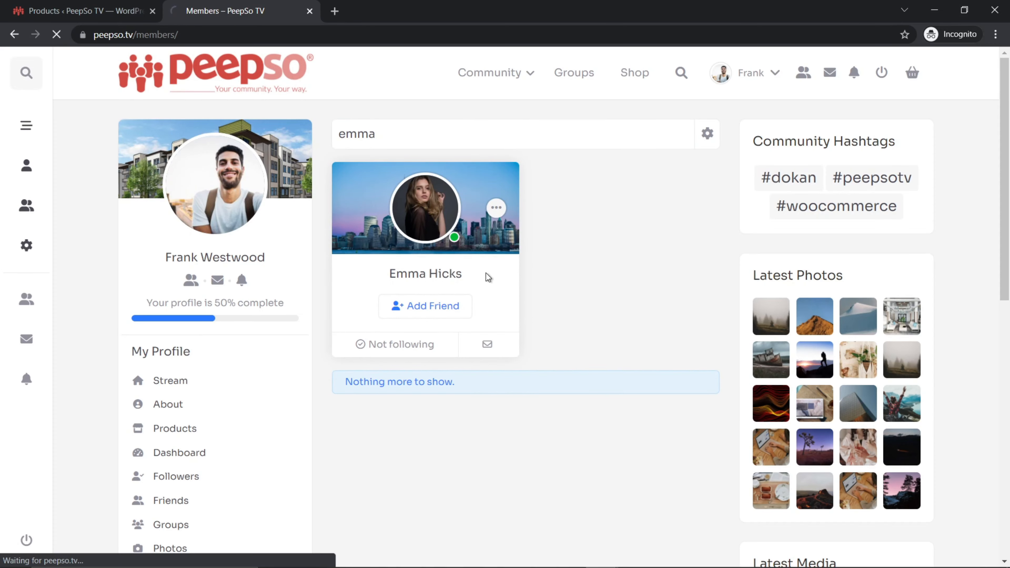
scroll(476, 269, "down", 5)
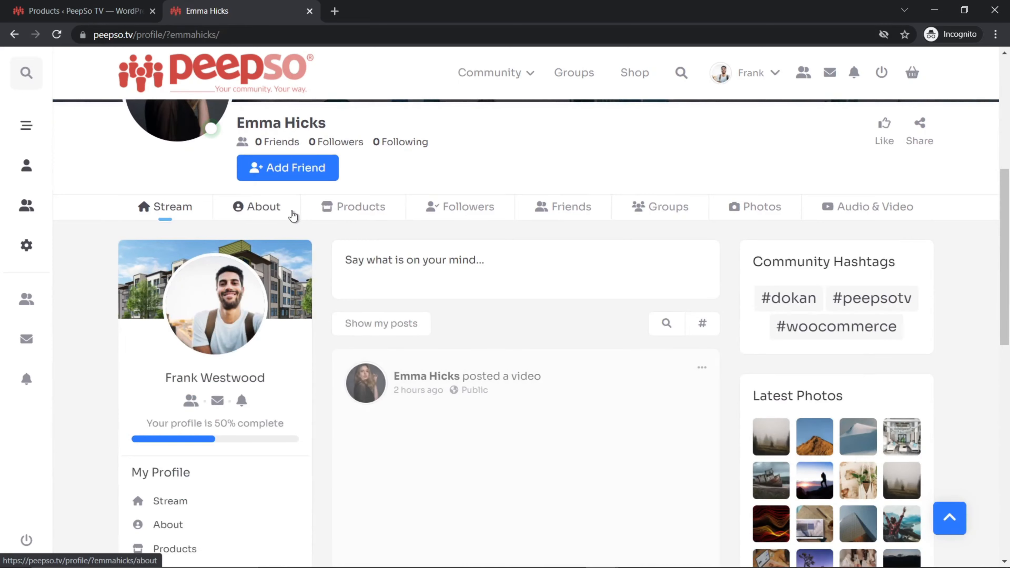
left_click(395, 210)
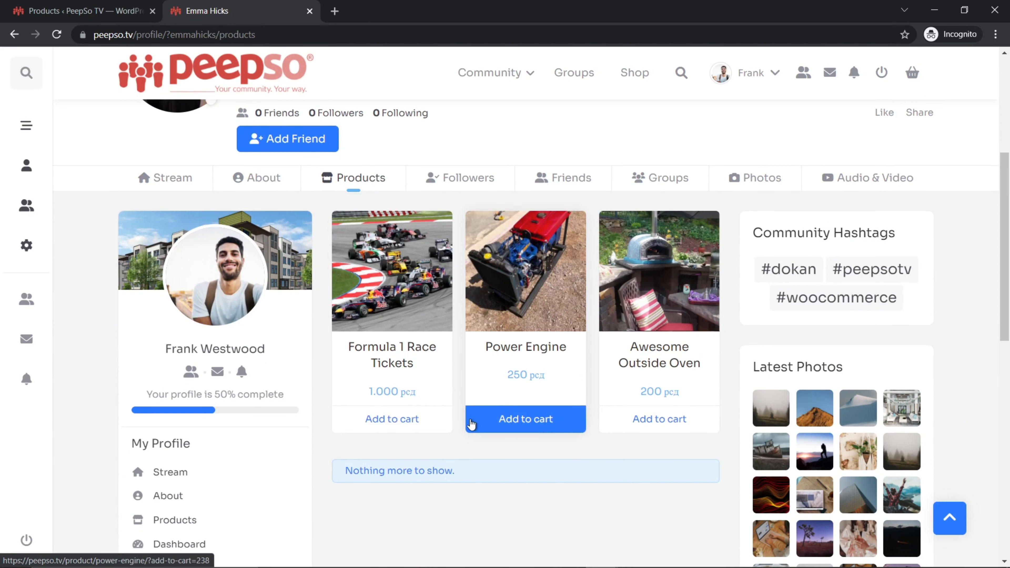
Step: Add the Formula 1 Race Tickets product to the cart and proceed to checkout
left_click(382, 421)
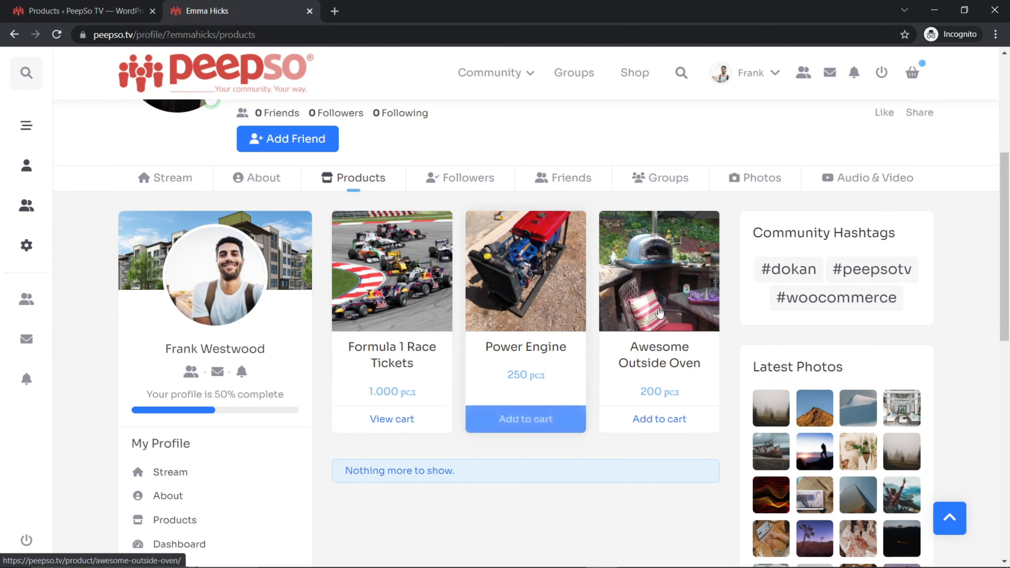
left_click(914, 76)
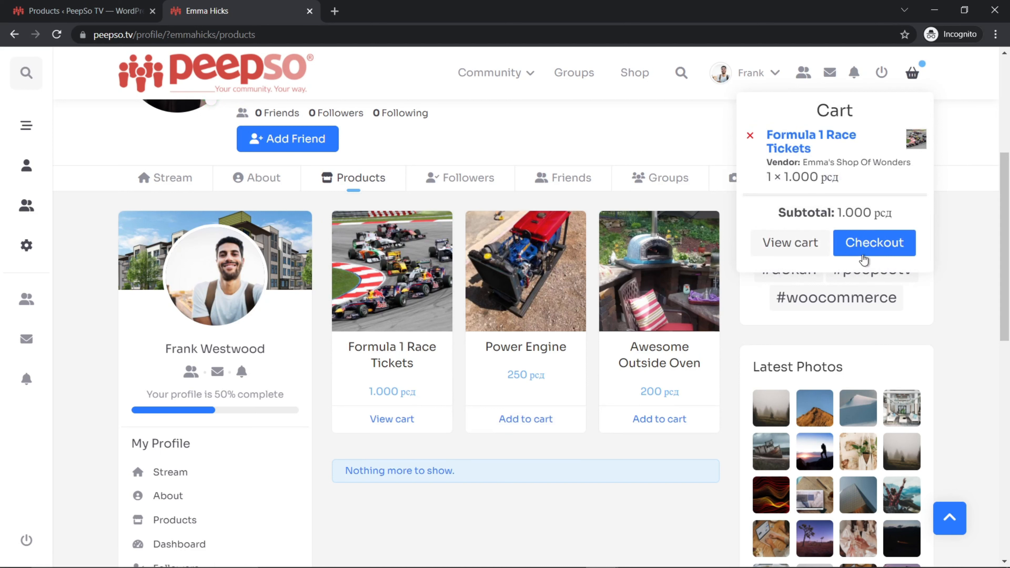
left_click(860, 254)
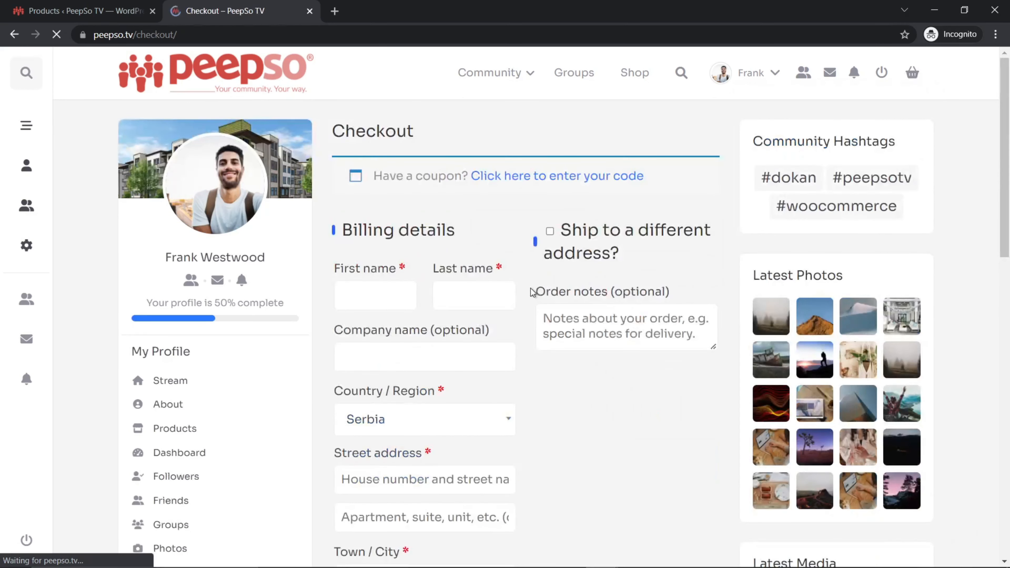
Step: Fill in the required billing details with the customer's first and last name, street address, town, postcode and phone number
scroll(533, 297, "down", 1)
left_click(363, 234)
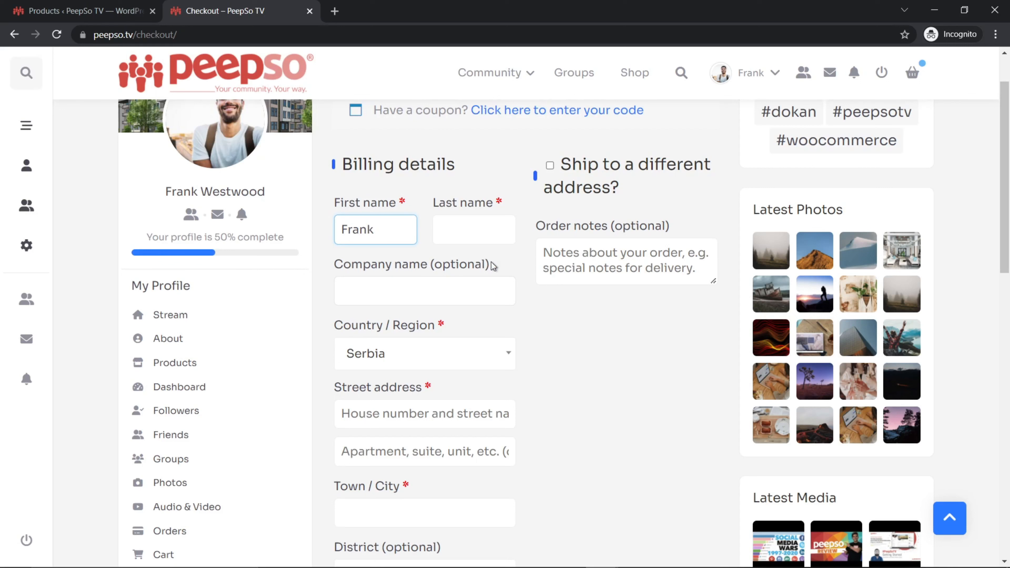
left_click(470, 228)
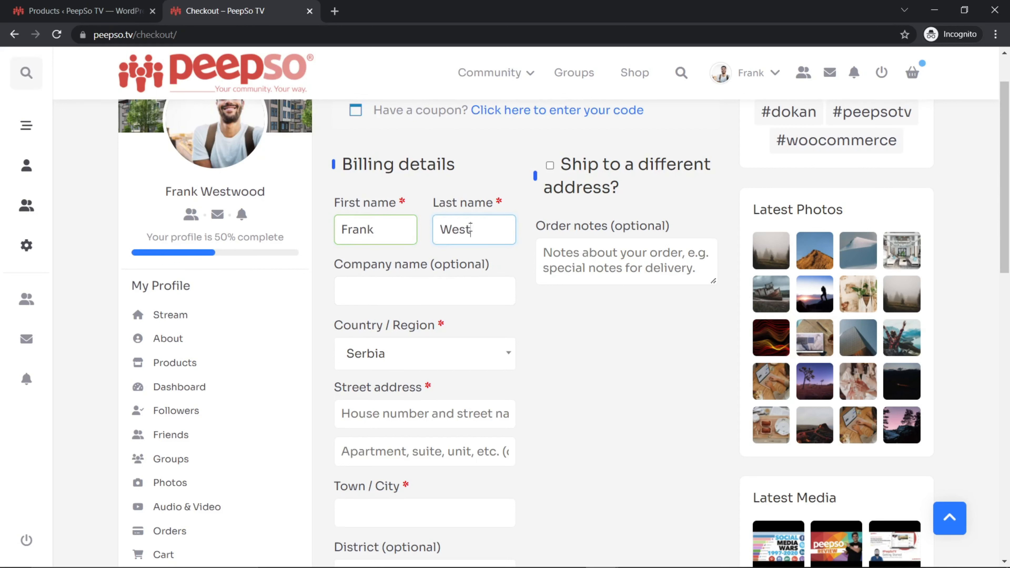
scroll(592, 376, "down", 5)
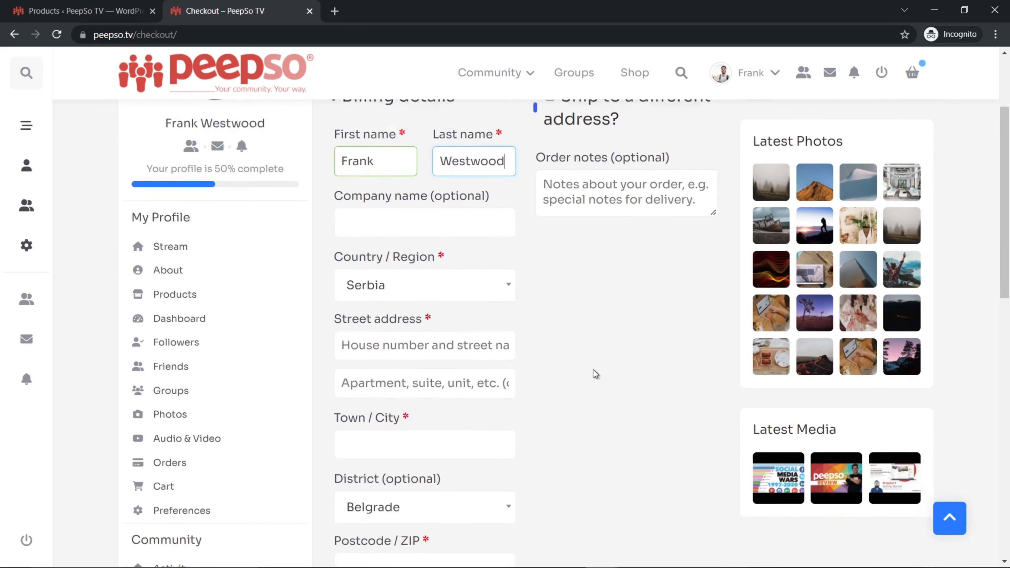
left_click(380, 215)
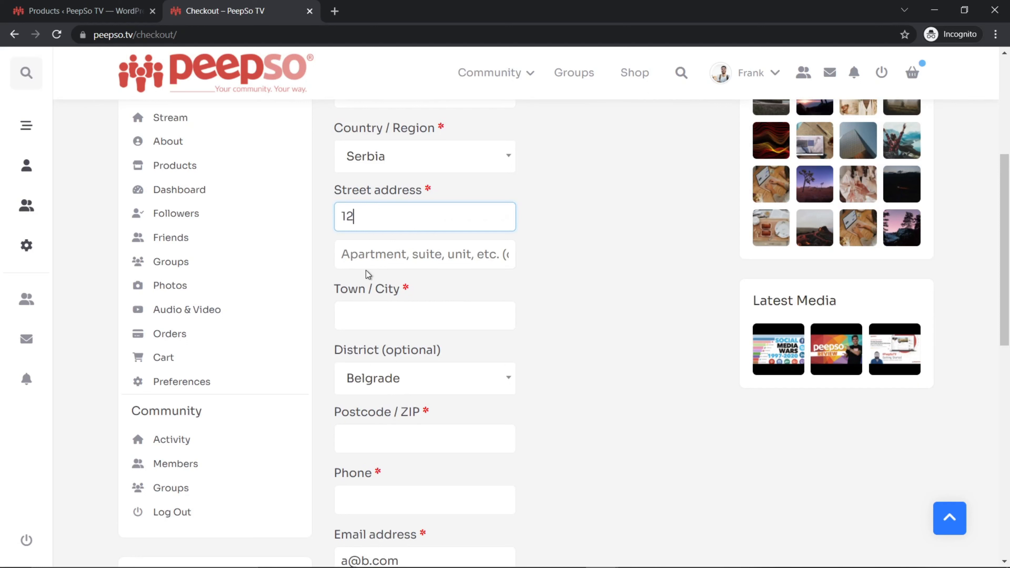
left_click(359, 314)
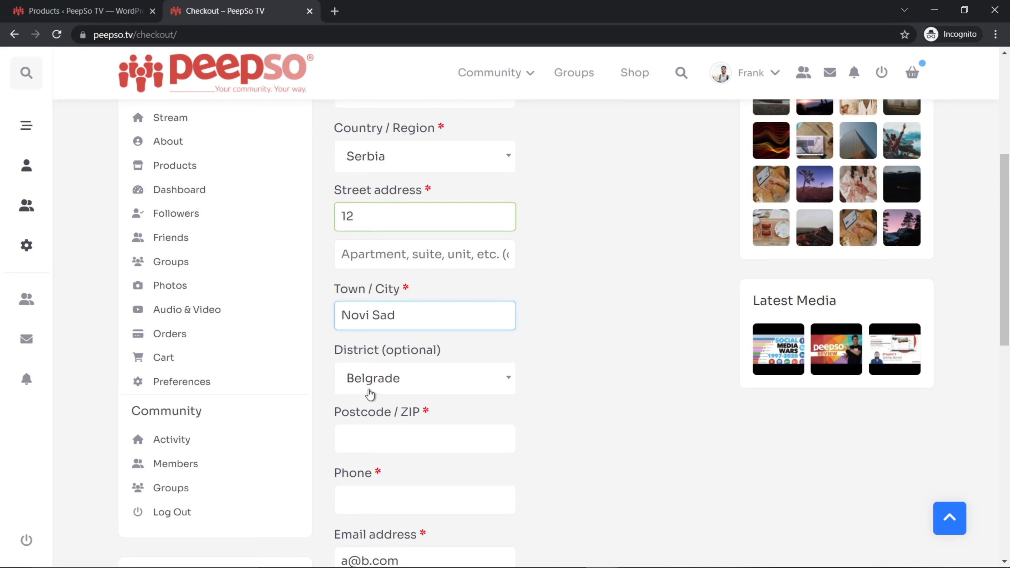
left_click(381, 431)
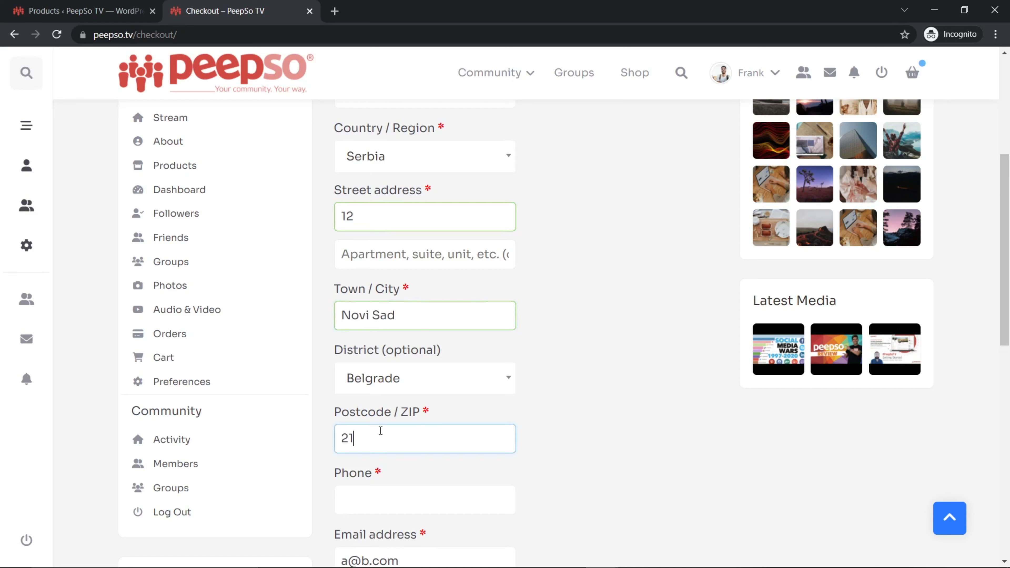
left_click(350, 502)
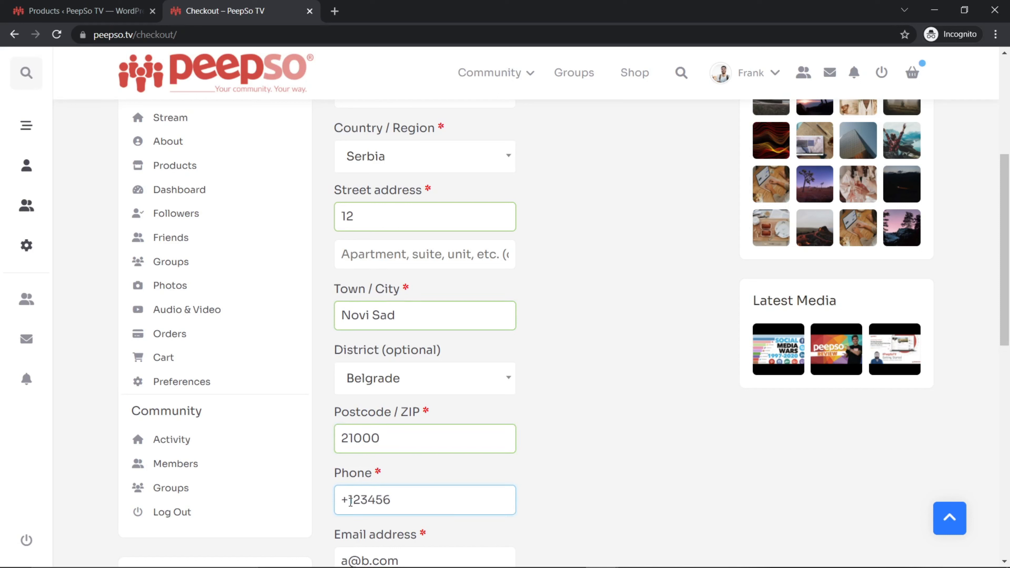
Step: Place the order with cash on delivery and review the order details on the confirmation page
scroll(455, 484, "down", 10)
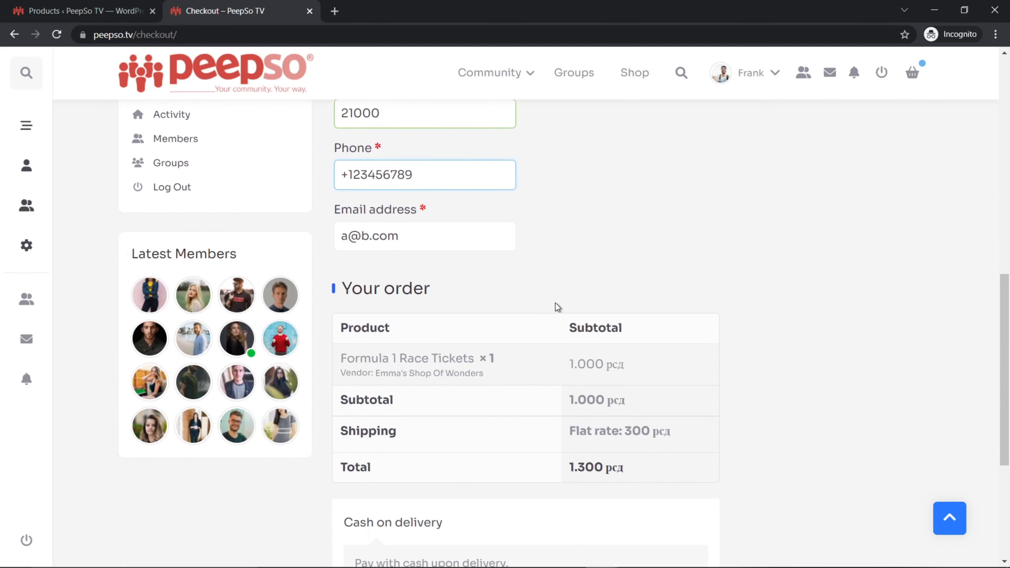
left_click(517, 466)
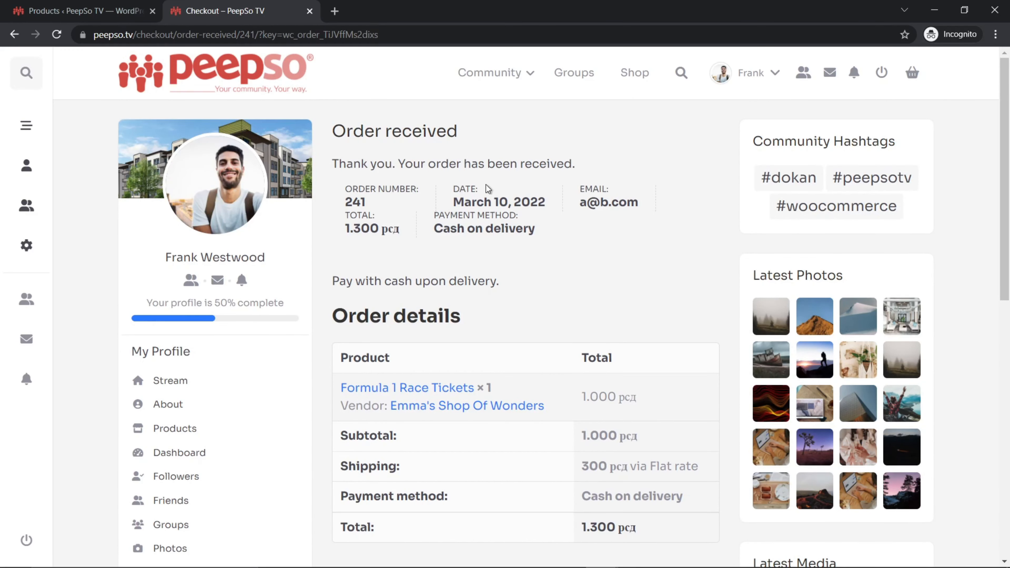
scroll(517, 247, "down", 5)
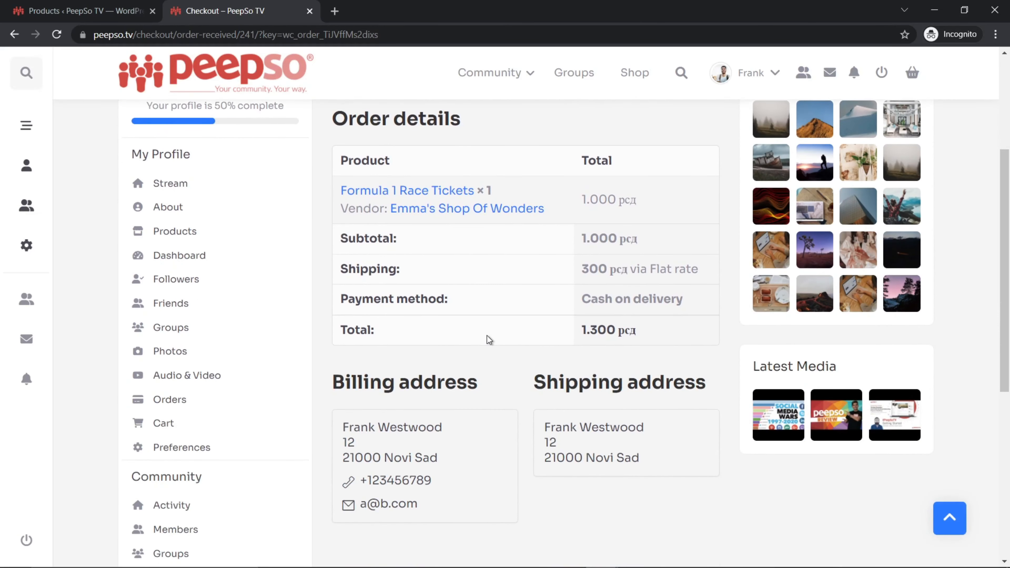
scroll(485, 334, "up", 2)
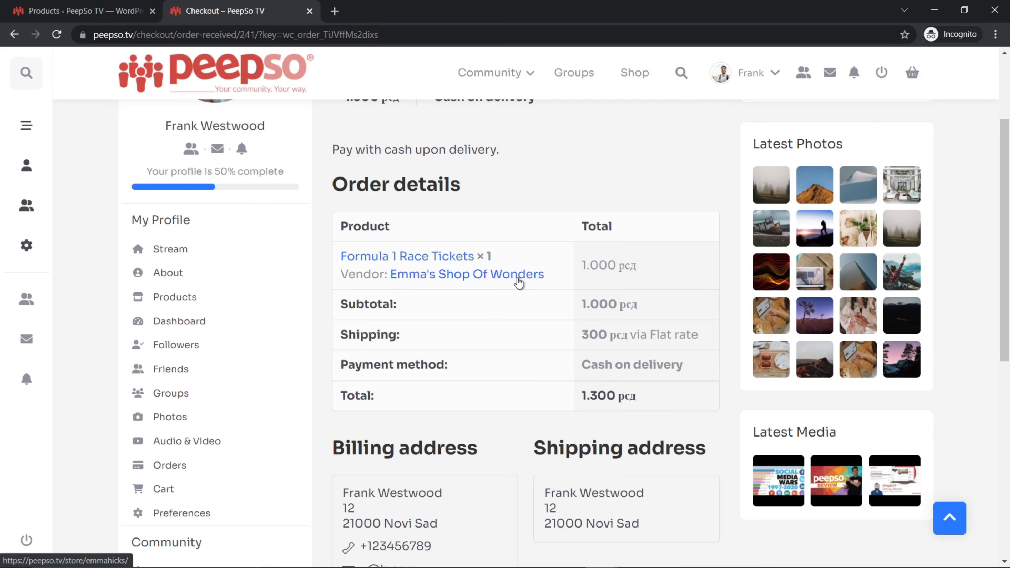
Step: Switch to the vendor's browser window and open the vendor dashboard from the profile to check its sales and order figures
left_click(602, 555)
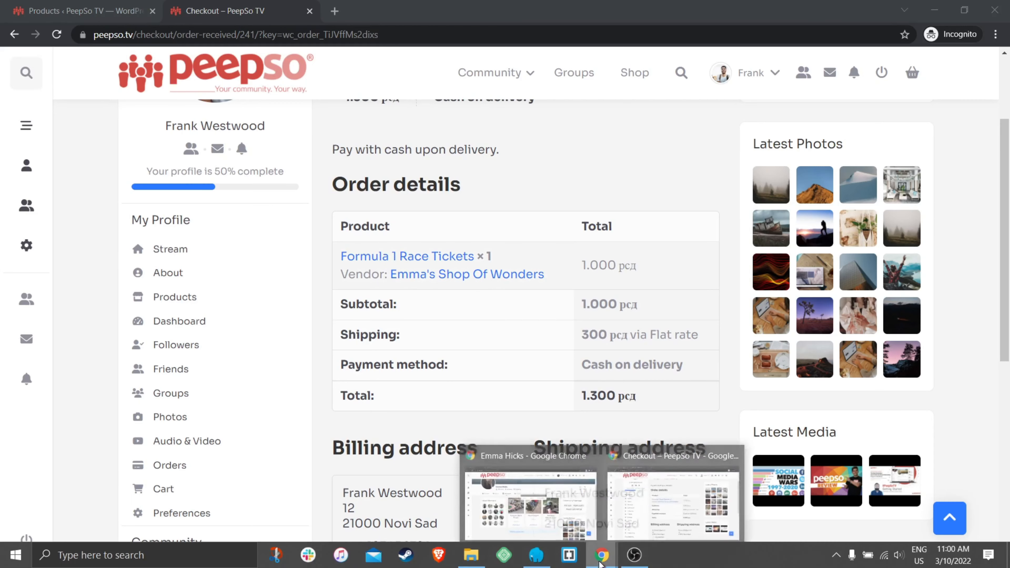
left_click(551, 500)
scroll(753, 219, "up", 3)
scroll(616, 247, "down", 4)
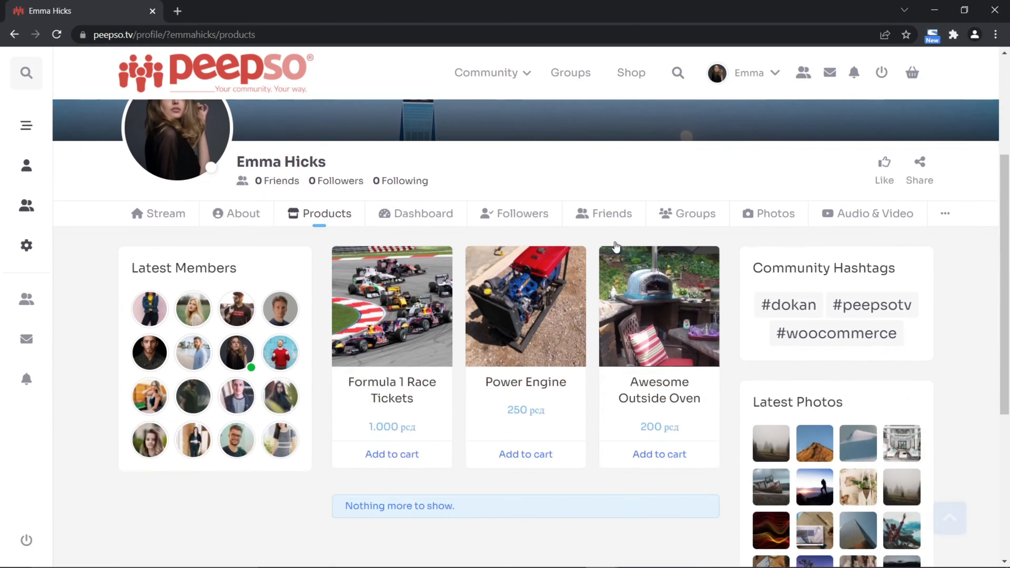
left_click(421, 214)
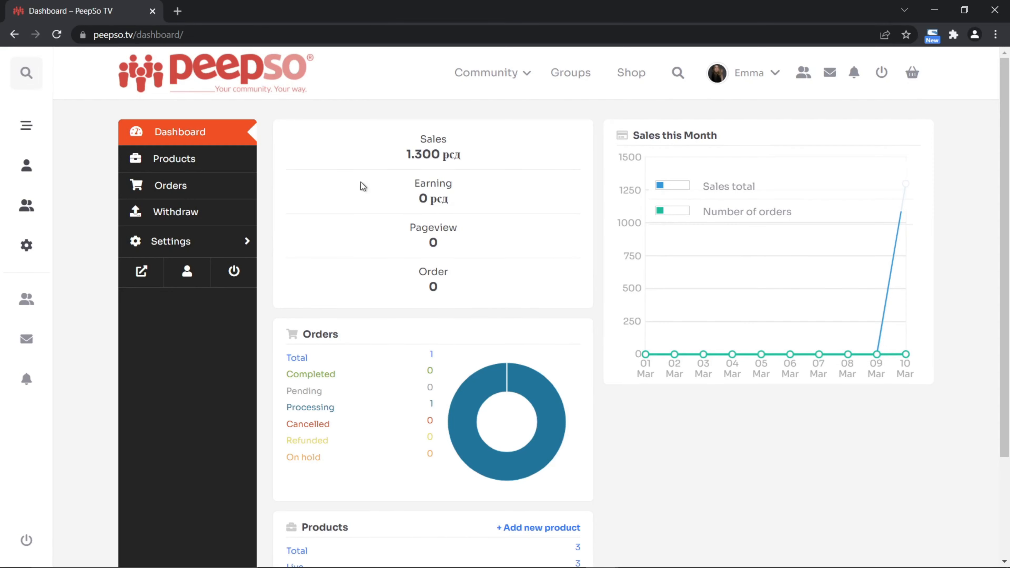
scroll(276, 237, "down", 2)
scroll(276, 237, "up", 2)
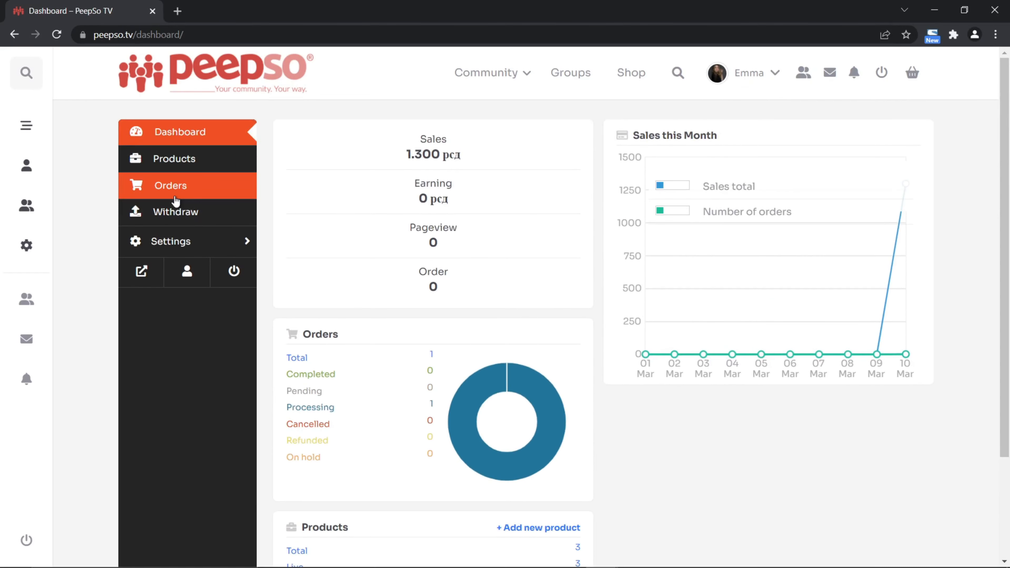
Step: Check the new order in the vendor's order list and open the community activity stream
left_click(176, 201)
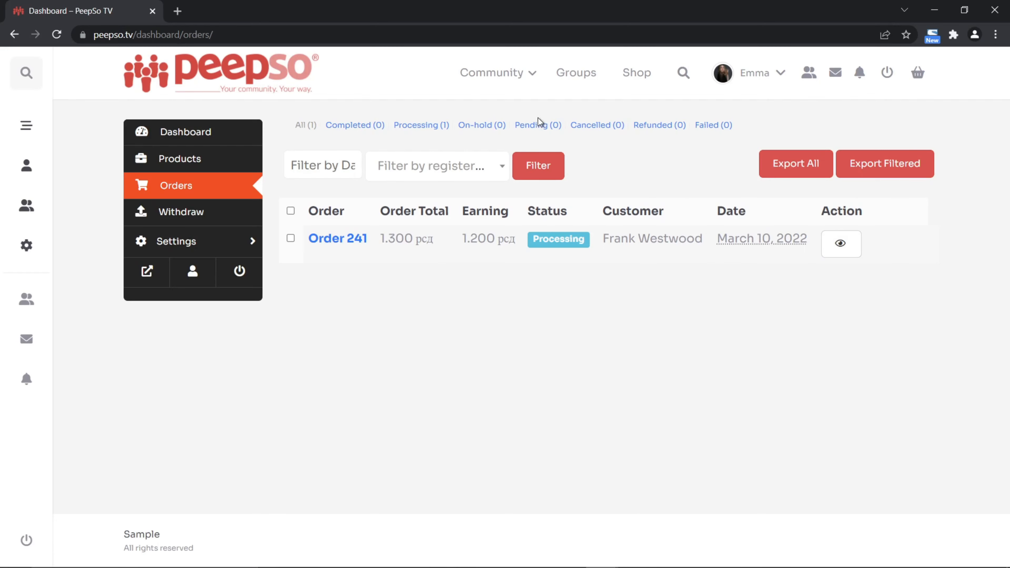
left_click(523, 85)
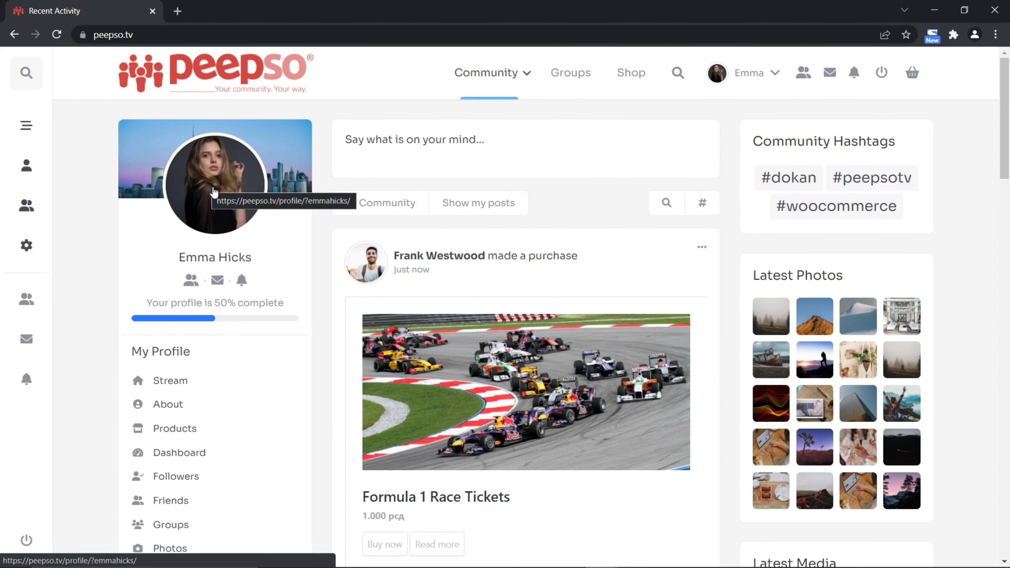
Step: Examine the member's purchase post for the Formula 1 Race Tickets in the activity stream
scroll(591, 287, "down", 3)
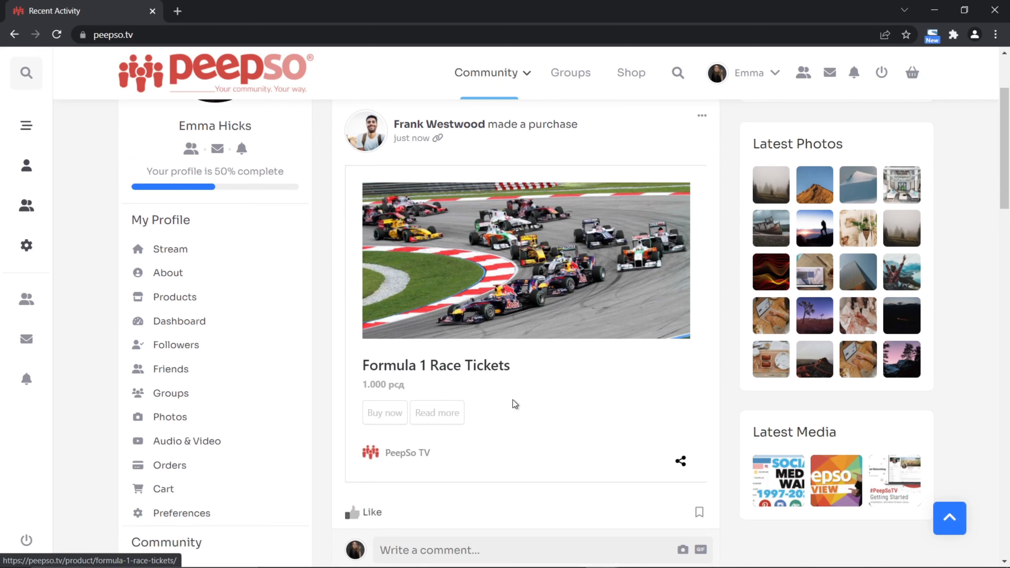
scroll(538, 430, "up", 3)
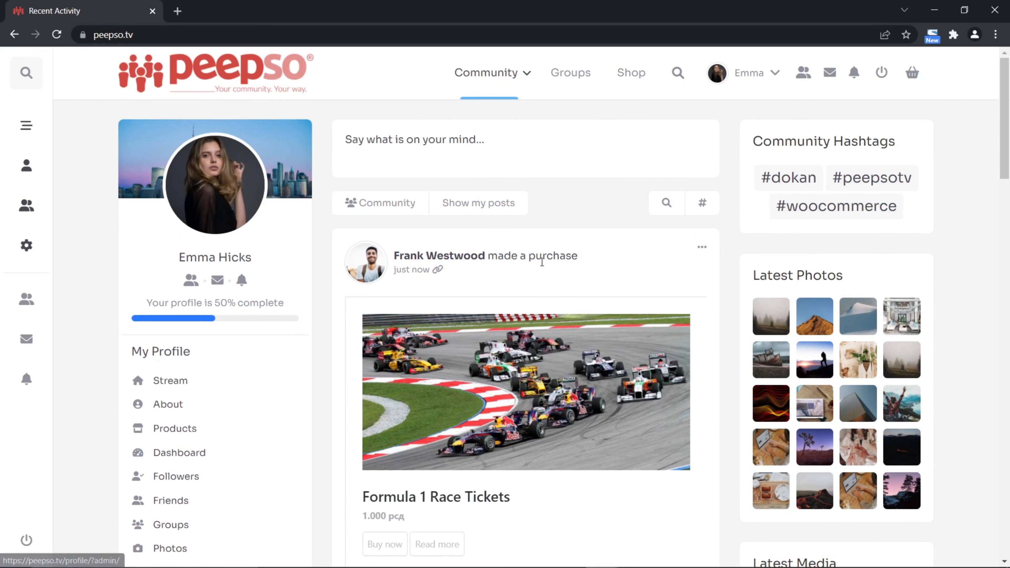
scroll(623, 288, "down", 3)
Step: Switch to the admin's browser window, open PeepSo's WooCommerce configuration and review its Shopping Activity settings for orders and reviews
mouse_move(465, 557)
mouse_move(602, 555)
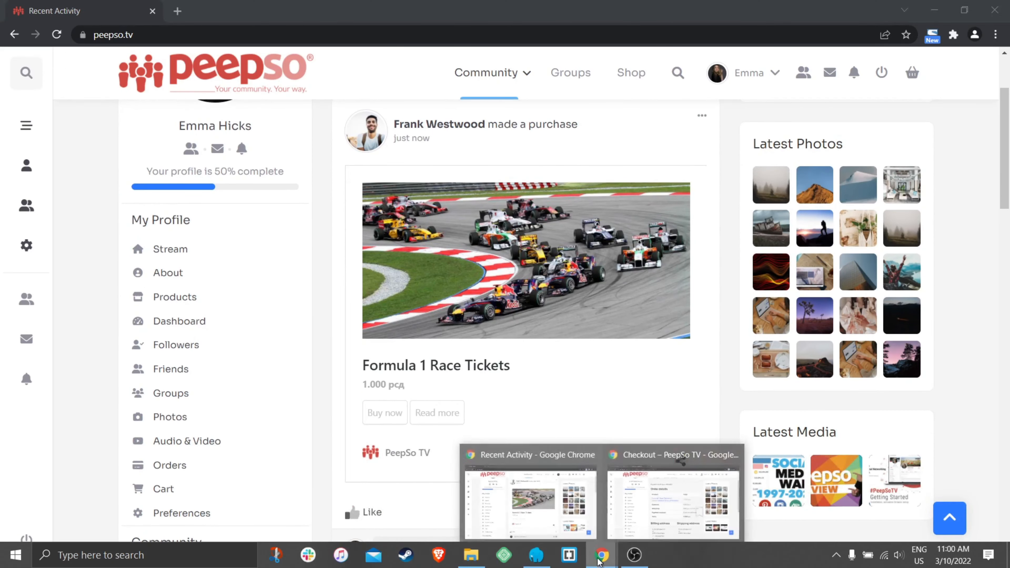
left_click(640, 513)
key("ctrl+Tab")
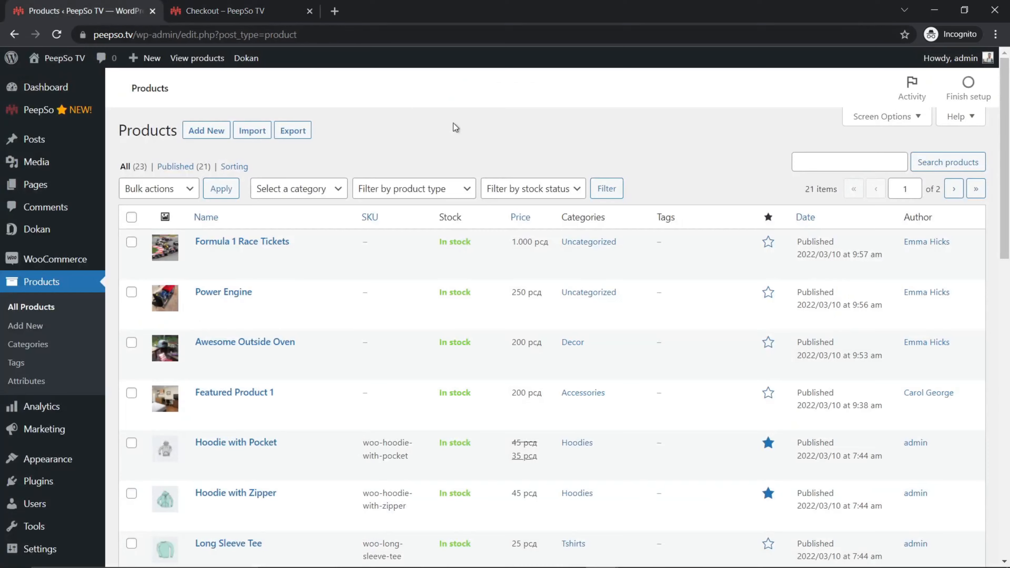
mouse_move(44, 110)
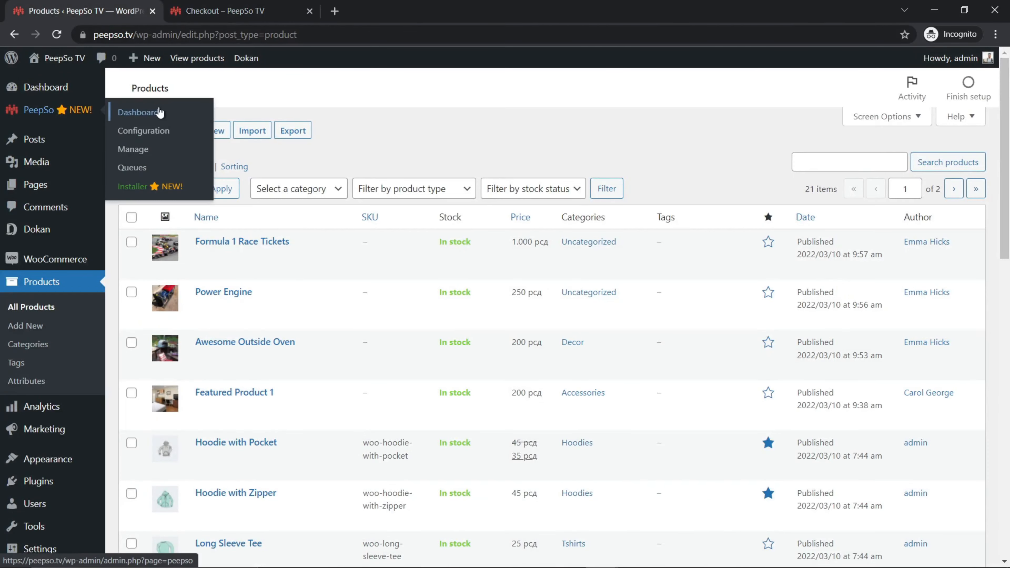
left_click(150, 137)
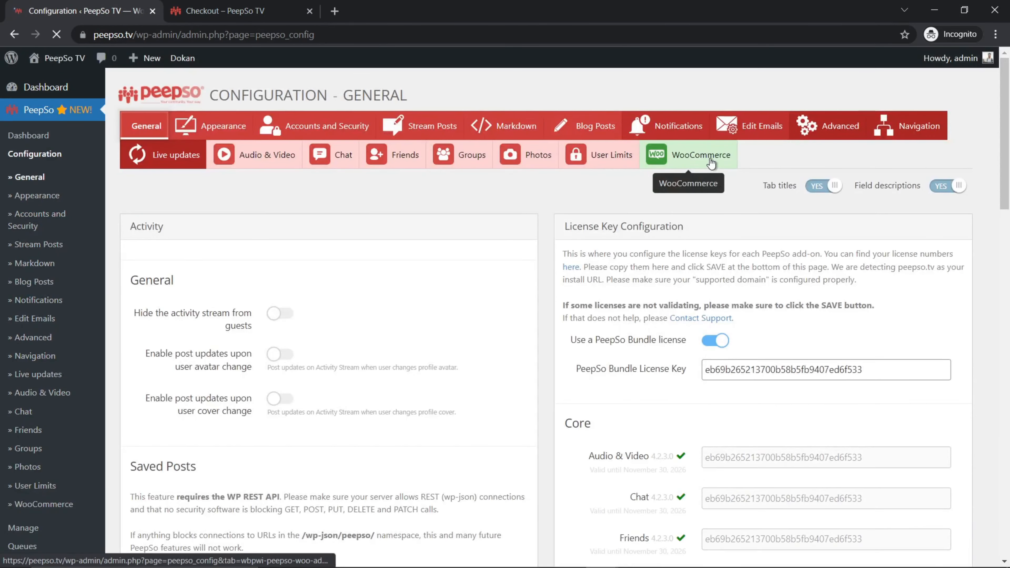
left_click(711, 163)
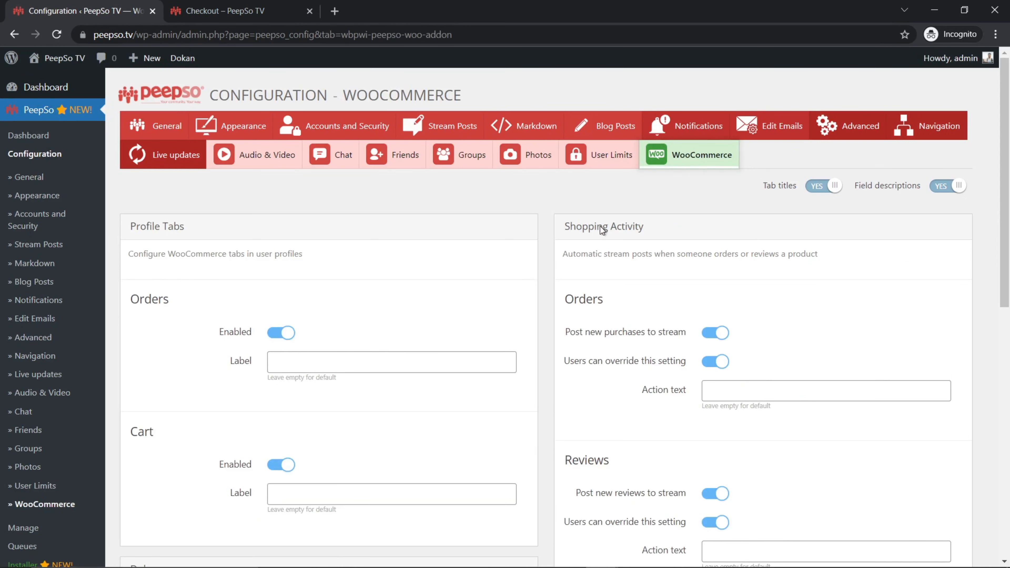
scroll(666, 280, "down", 2)
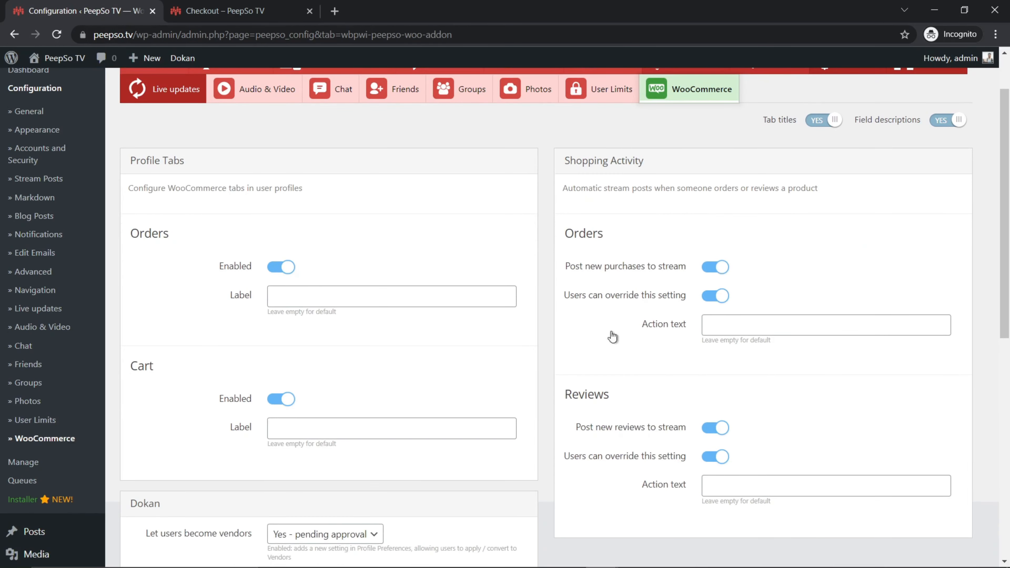
scroll(613, 337, "down", 2)
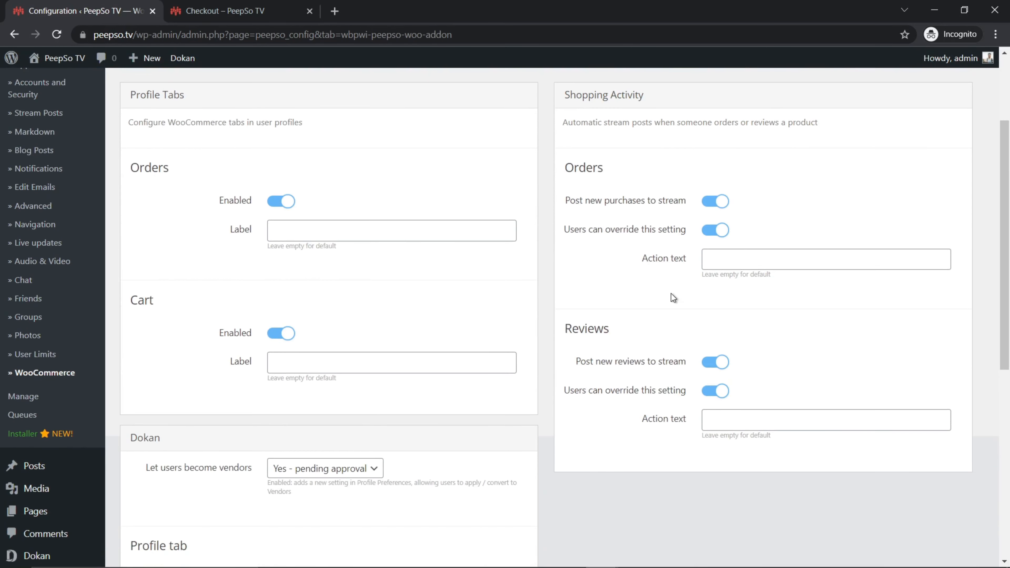
scroll(673, 297, "up", 3)
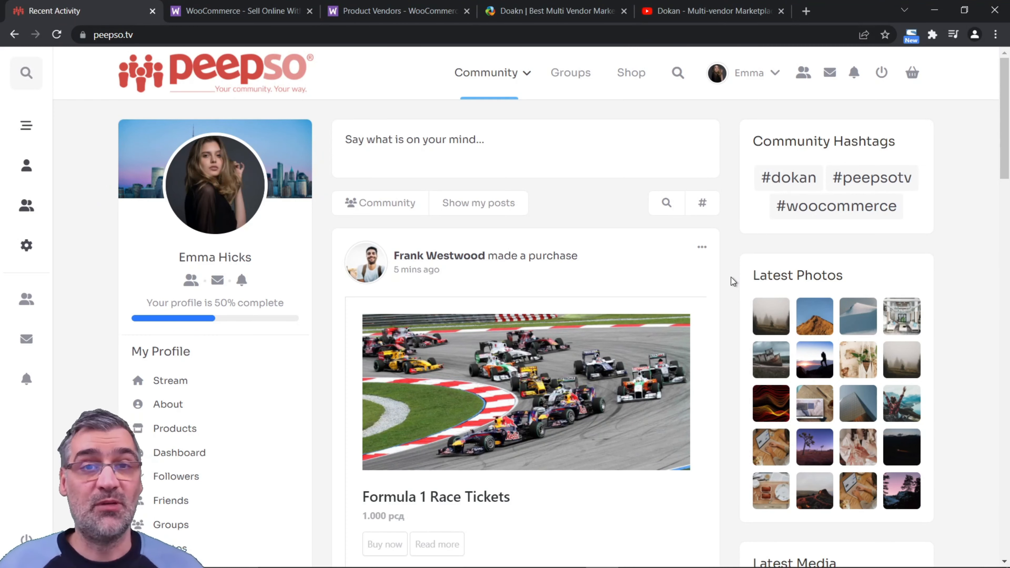
Step: Look over the Product Vendors, Dokan and WooCommerce websites and return to the community's activity stream
left_click(427, 14)
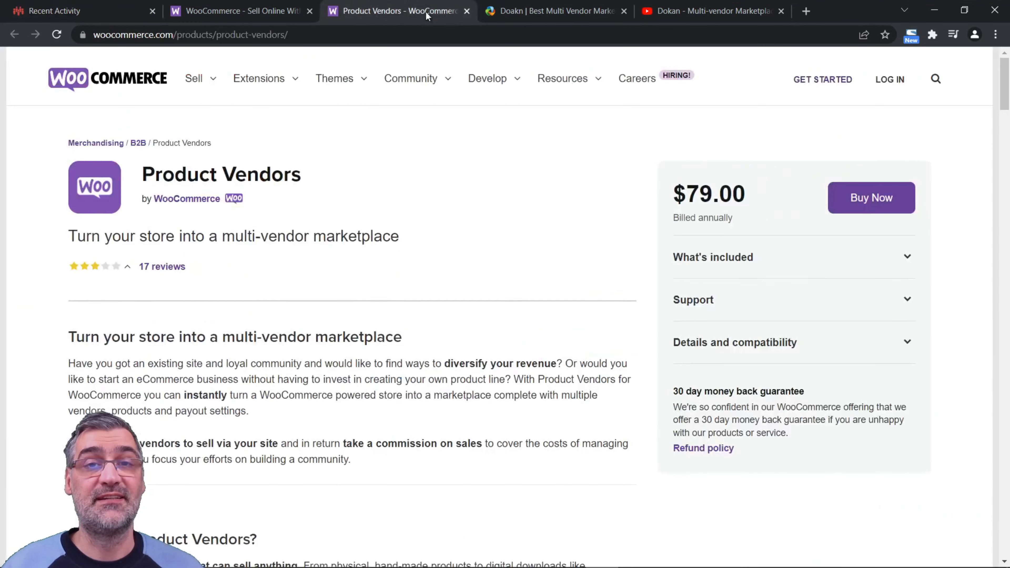
left_click(529, 14)
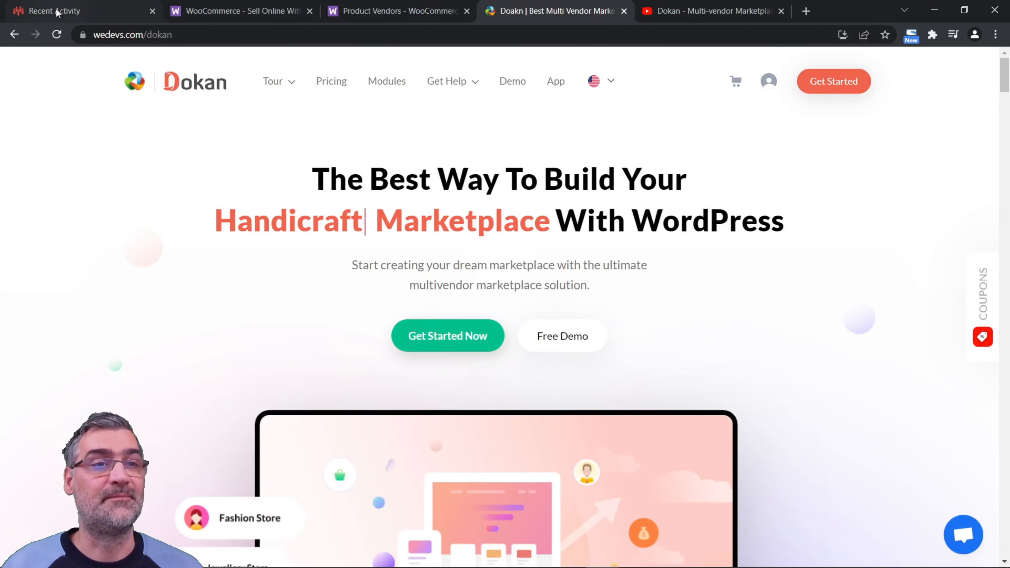
left_click(56, 10)
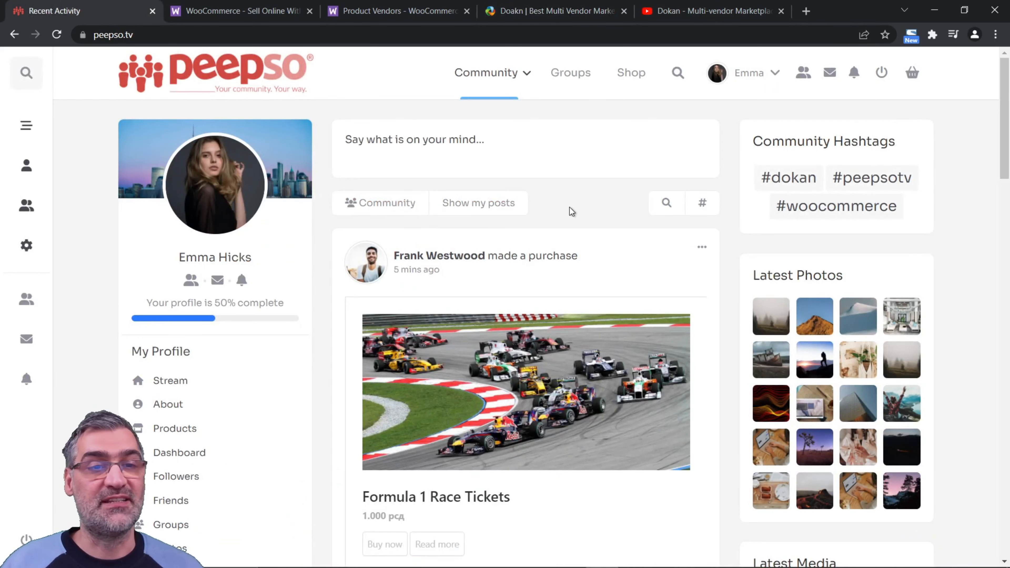
left_click(204, 11)
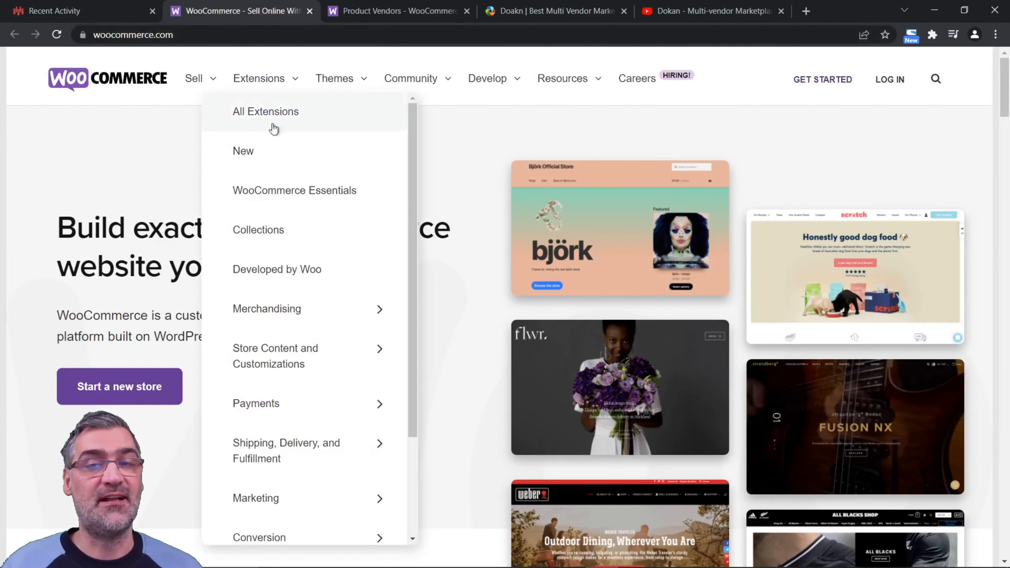
left_click(80, 15)
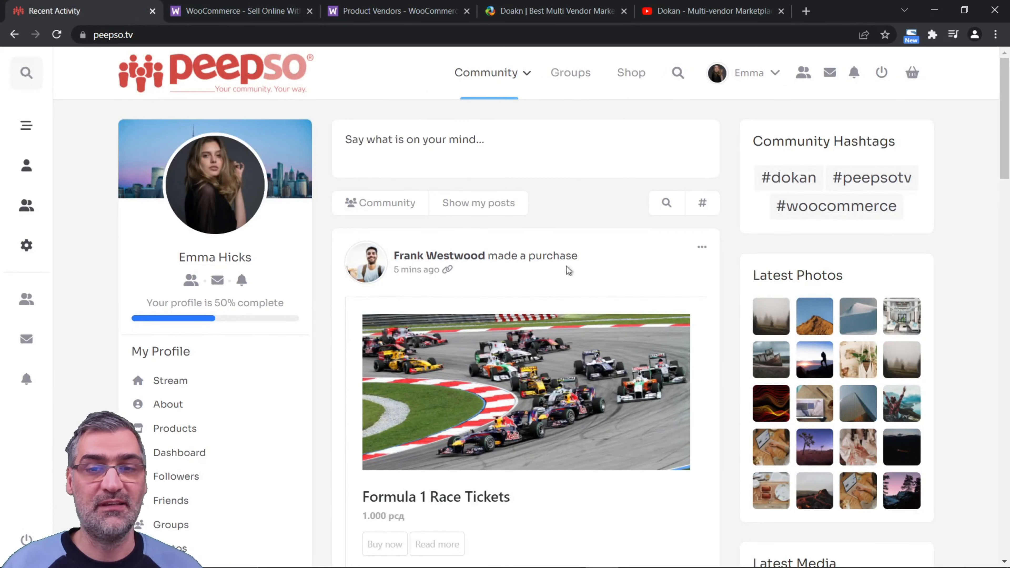
Step: Review the race tickets purchase post in the stream again, with a brief look at the Product Vendors extension page
scroll(628, 378, "down", 5)
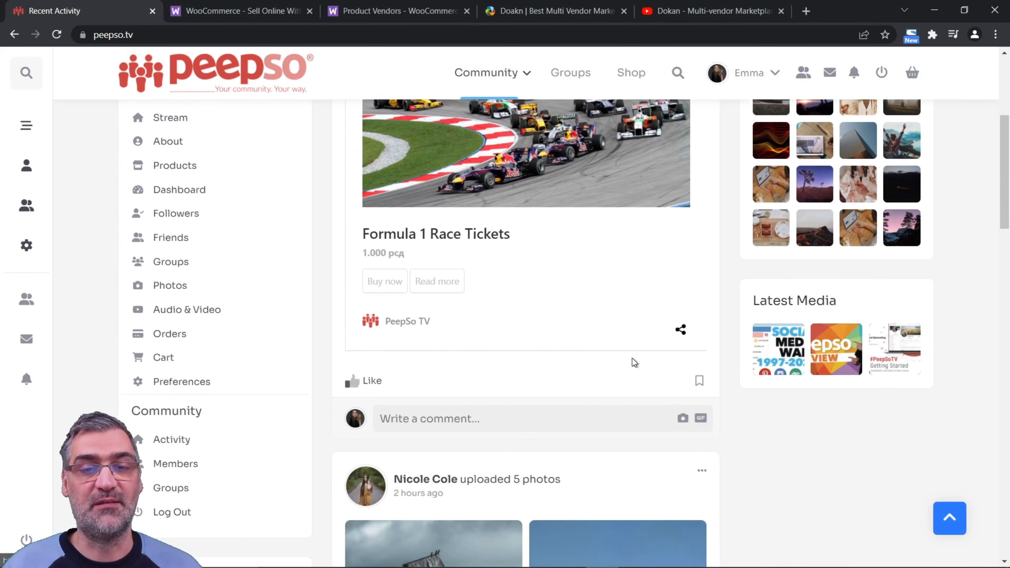
scroll(632, 359, "up", 4)
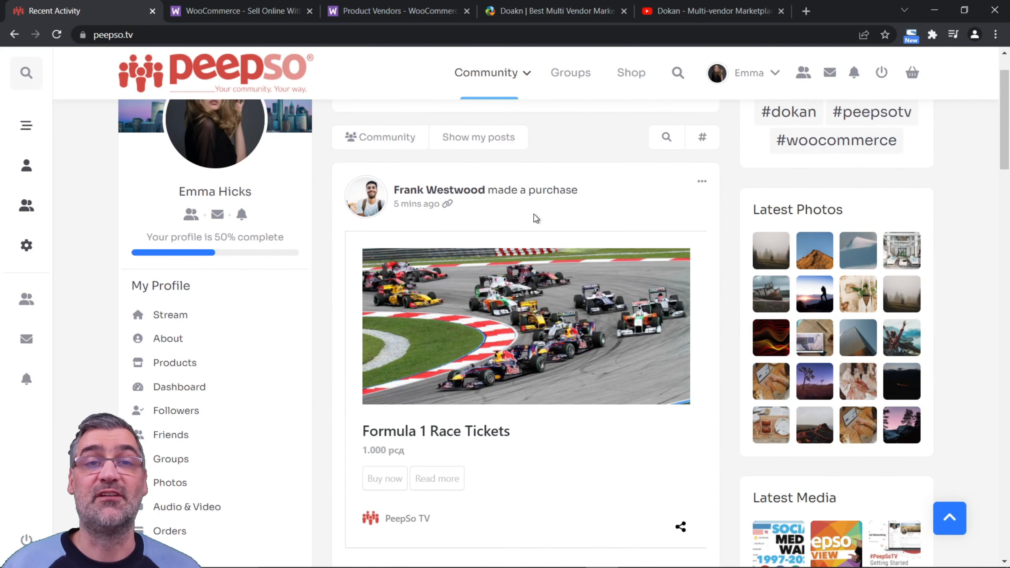
left_click(392, 12)
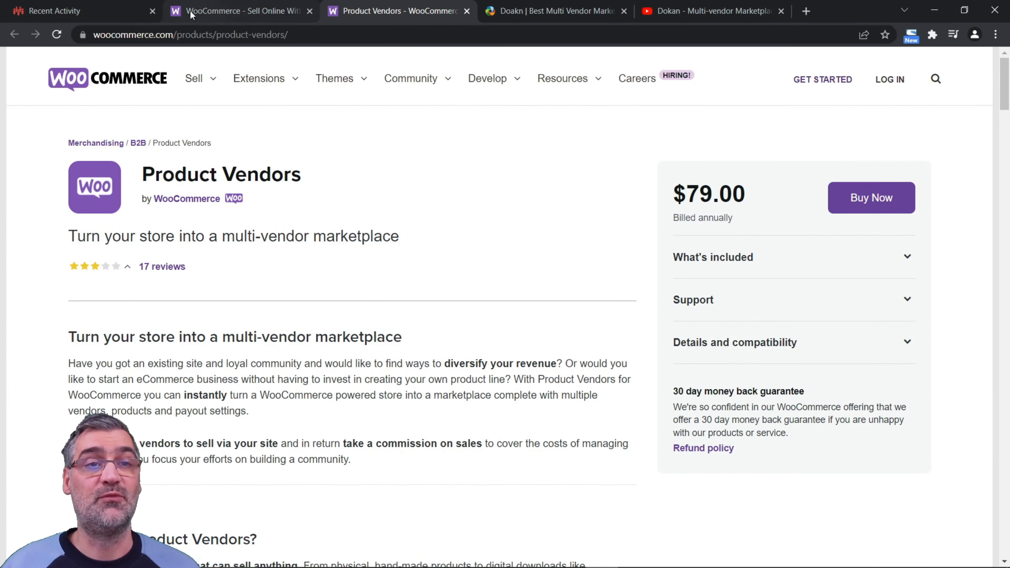
left_click(88, 14)
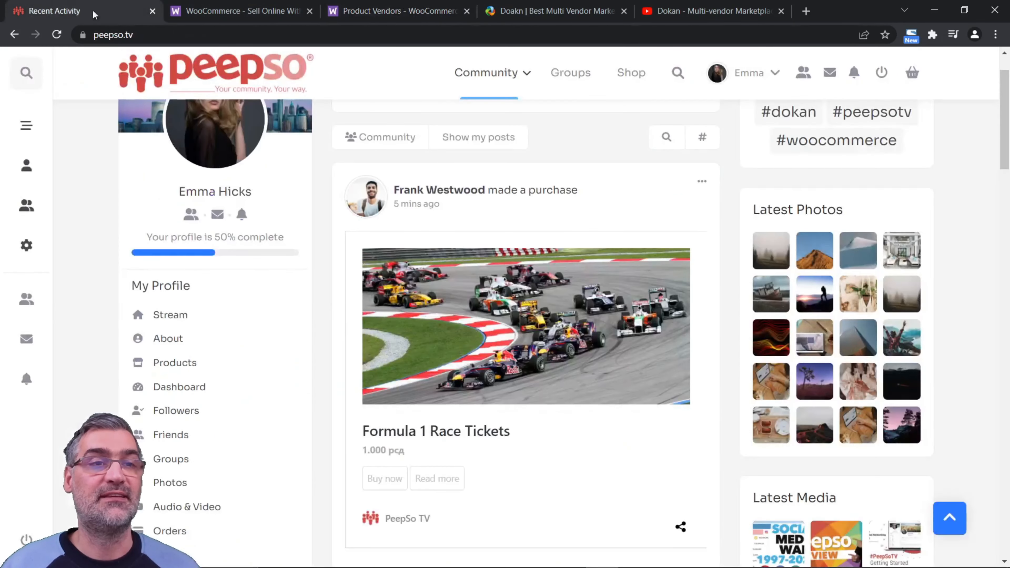
scroll(259, 150, "up", 2)
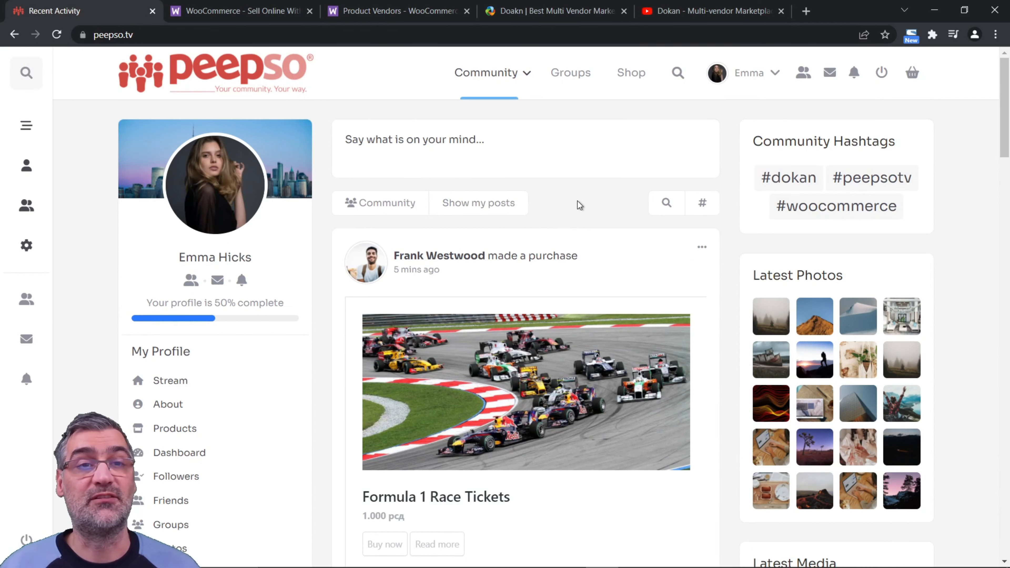
Step: Compare the Dokan, Product Vendors and WooCommerce product pages, ending back on the community's activity stream
left_click(531, 14)
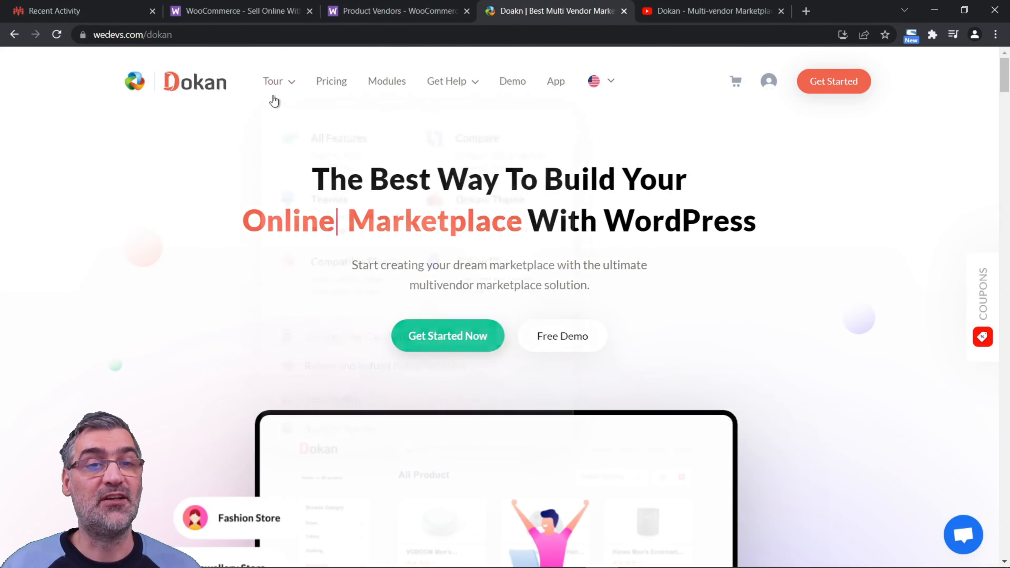
left_click(230, 20)
left_click(376, 20)
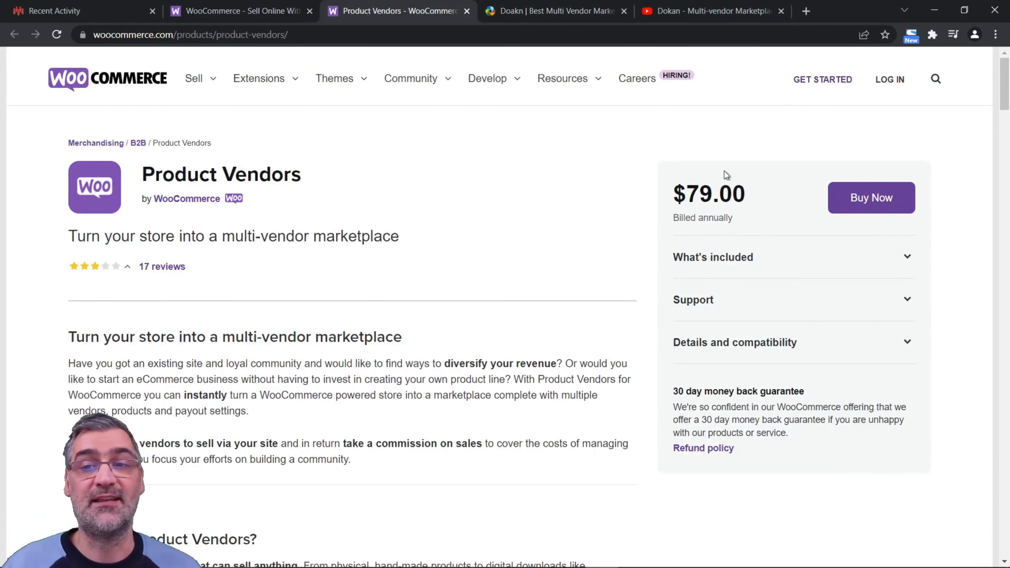
left_click(557, 12)
left_click(244, 11)
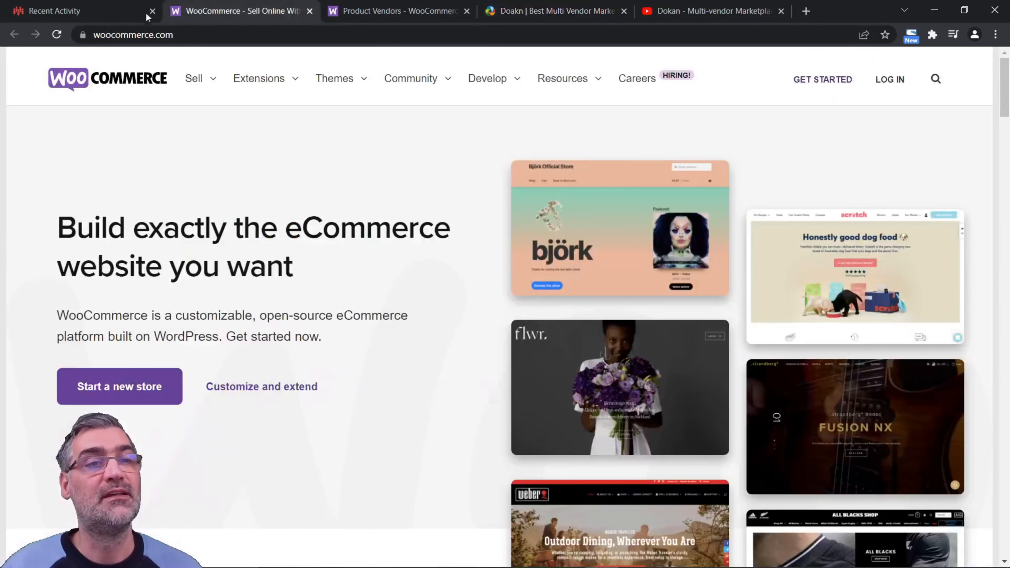
left_click(92, 11)
left_click(232, 14)
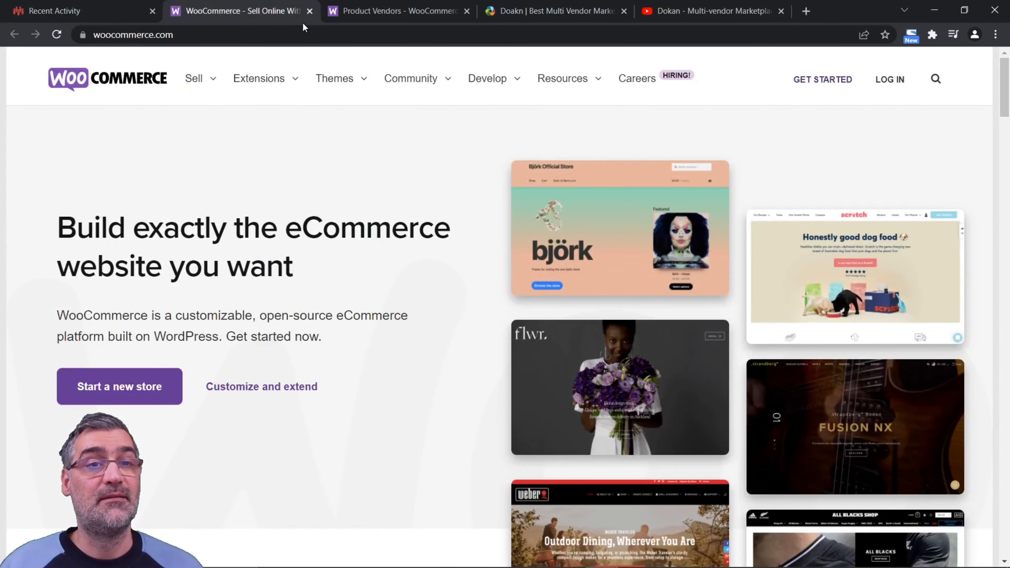
left_click(120, 12)
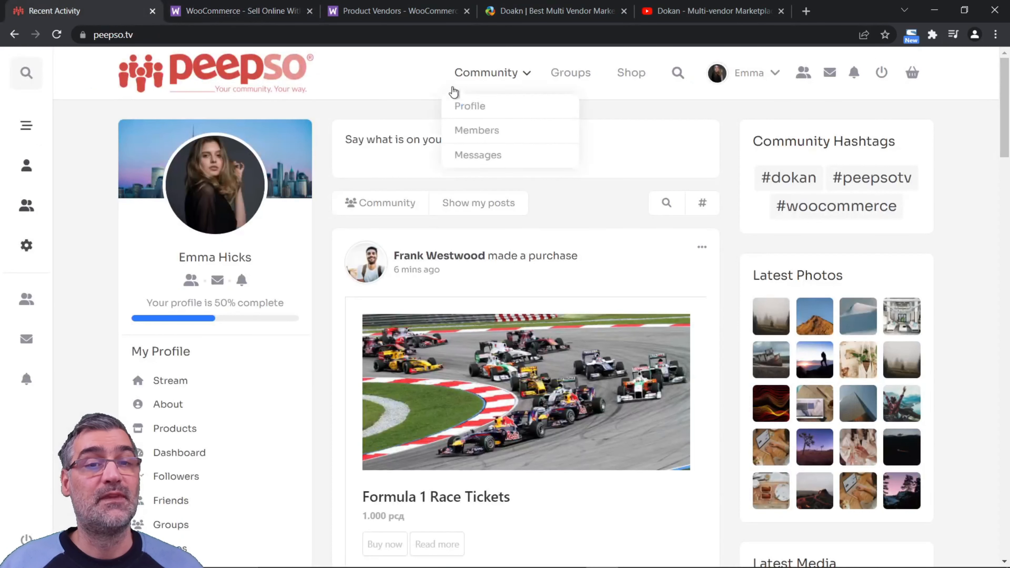
Step: Open the Modules page on Dokan's website and browse the available premium modules
left_click(553, 12)
left_click(378, 85)
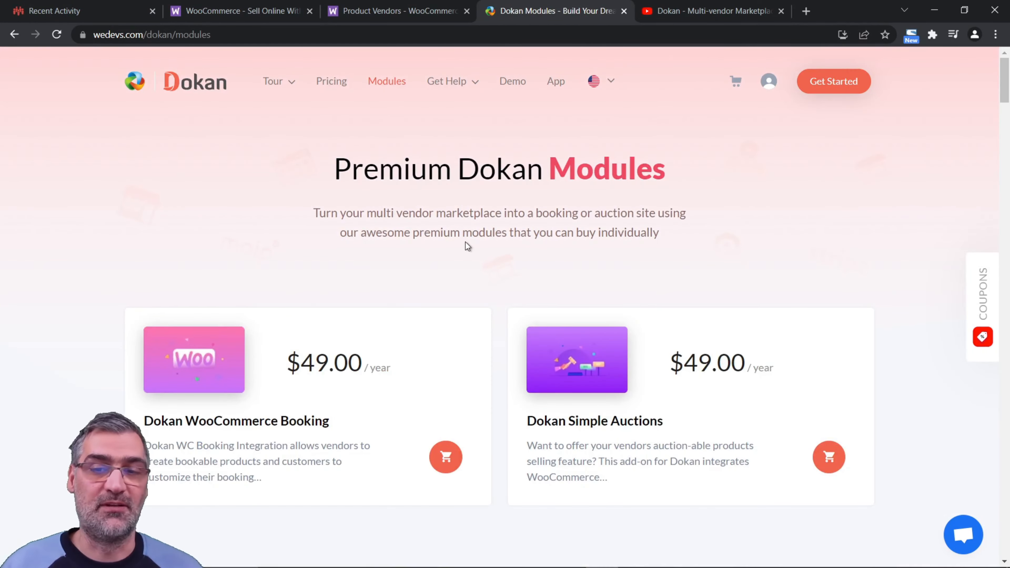
scroll(464, 242, "down", 15)
scroll(467, 257, "down", 20)
scroll(467, 260, "down", 5)
scroll(463, 261, "up", 15)
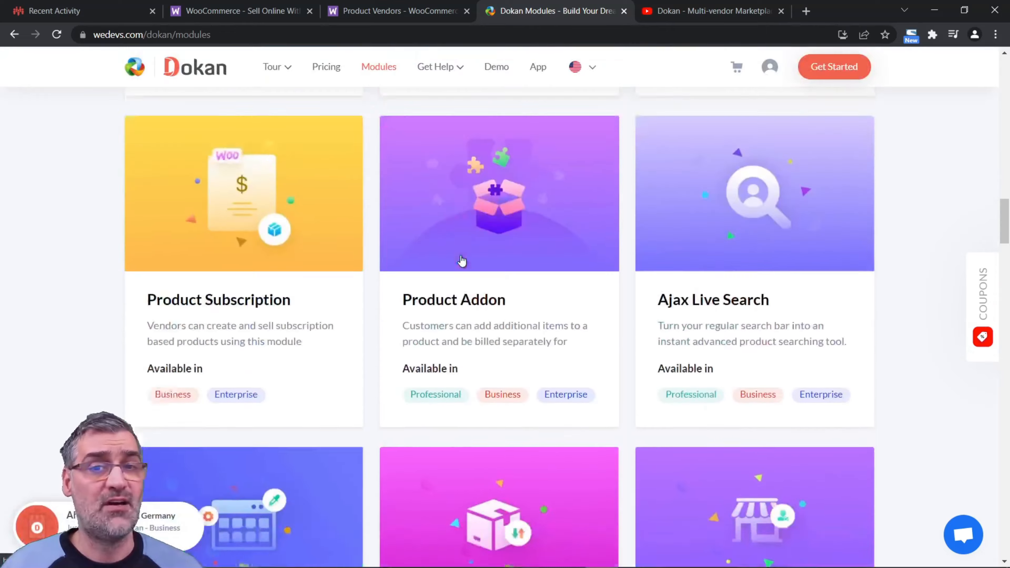
scroll(462, 259, "up", 20)
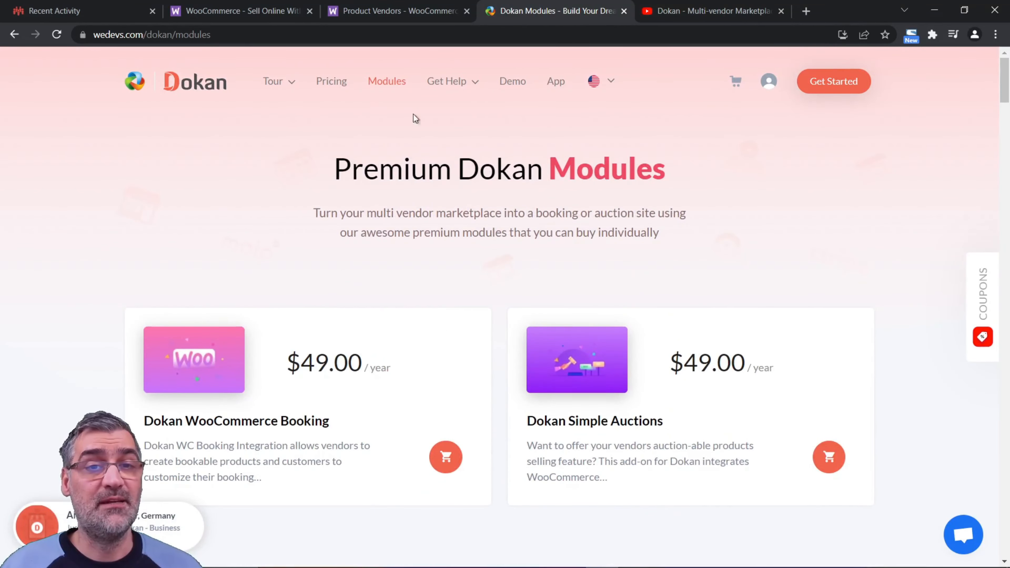
Step: Open Dokan's pricing page and compare the features of the Free, Starter, Professional, Business and Enterprise plans
left_click(332, 82)
scroll(279, 183, "down", 8)
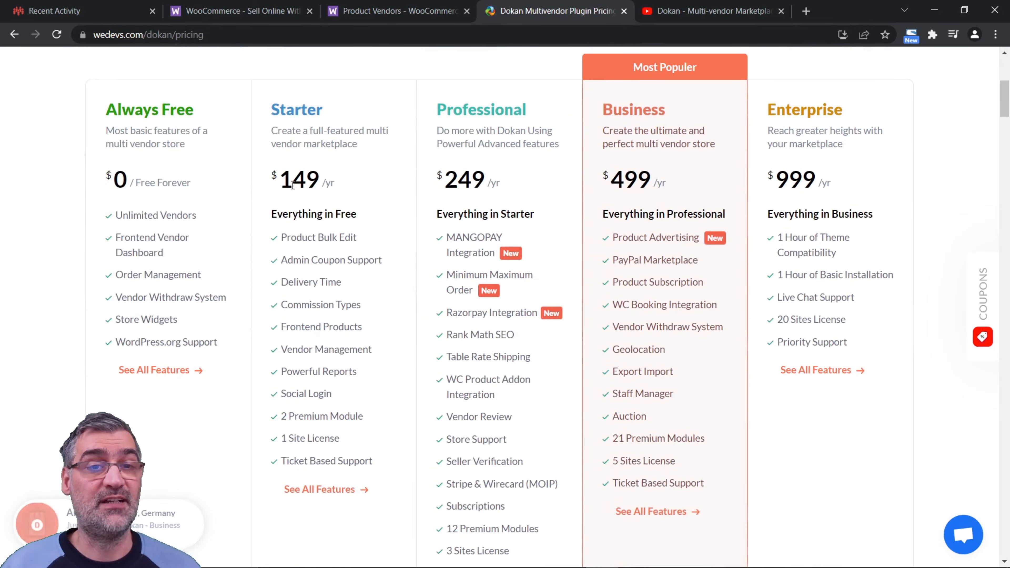
scroll(434, 189, "down", 15)
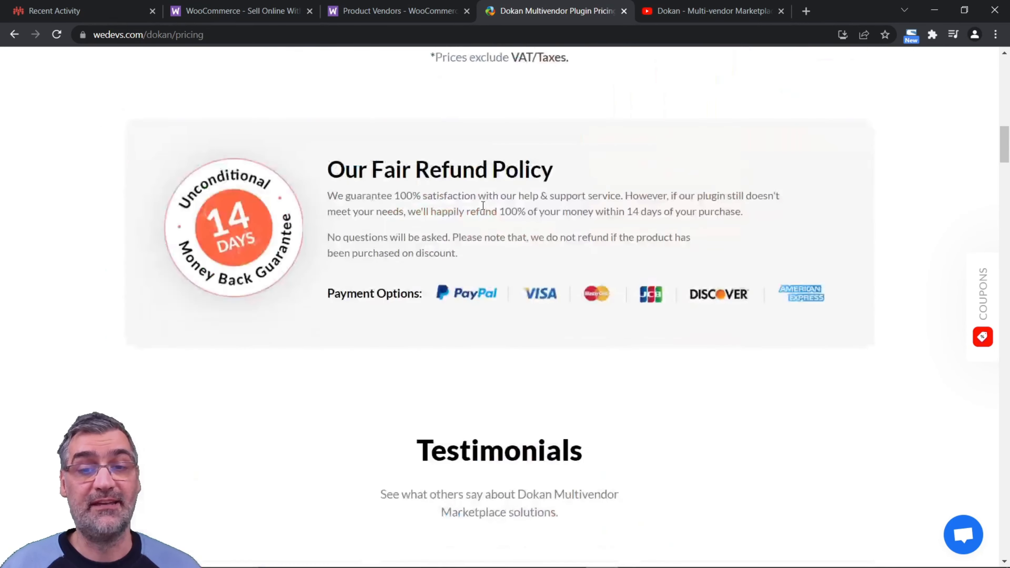
scroll(479, 211, "down", 20)
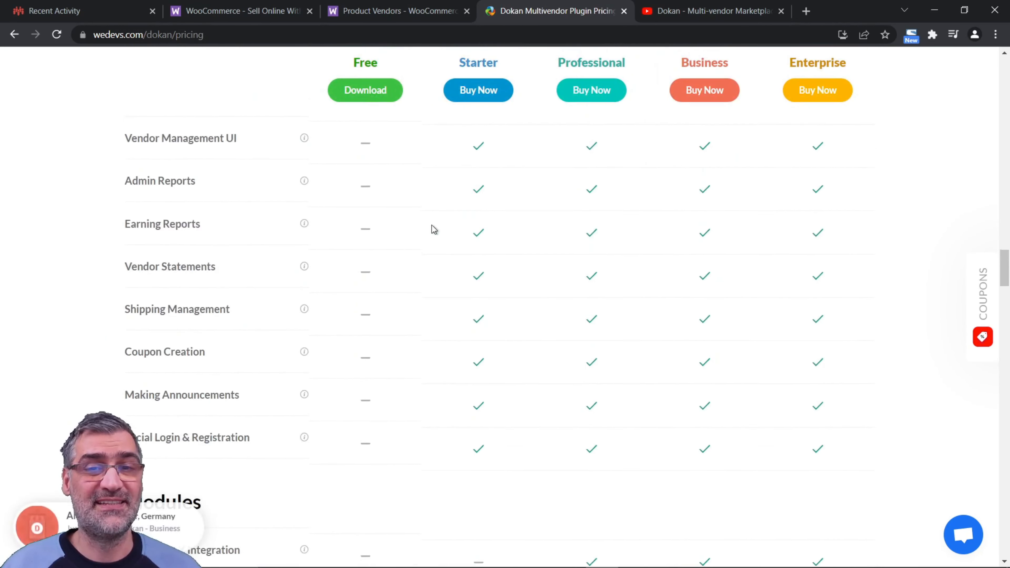
scroll(422, 243, "up", 20)
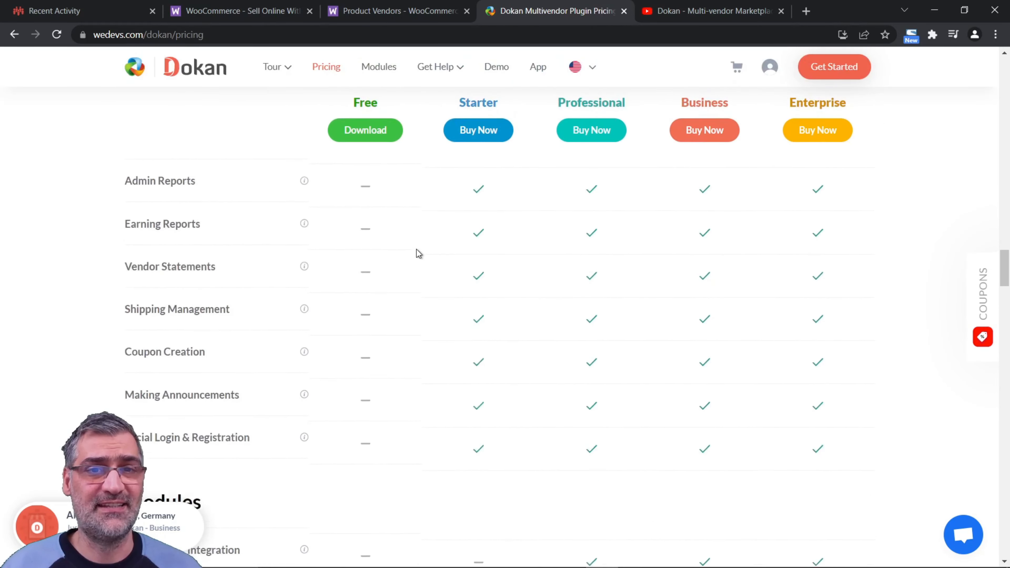
scroll(417, 253, "down", 20)
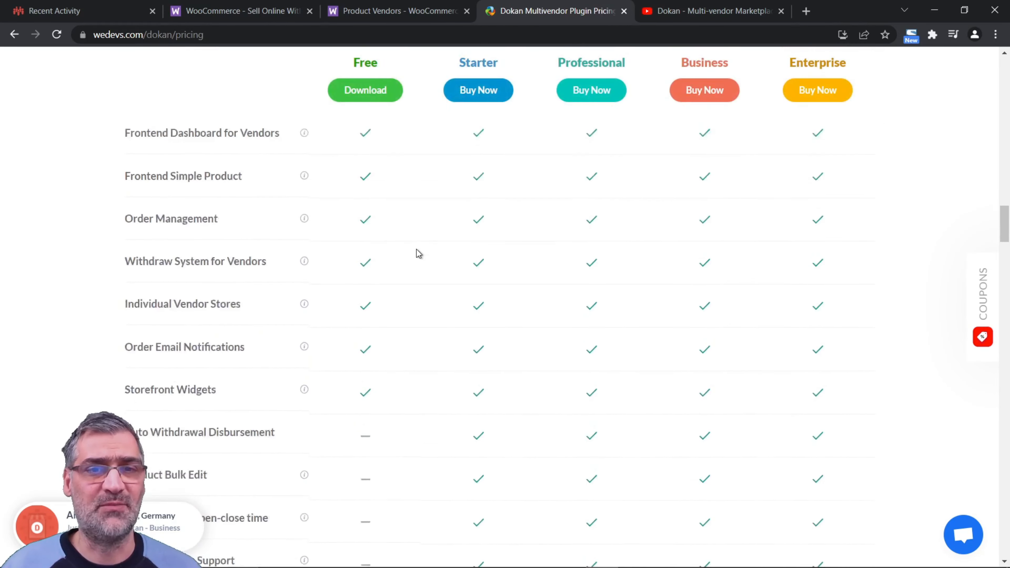
scroll(417, 250, "down", 20)
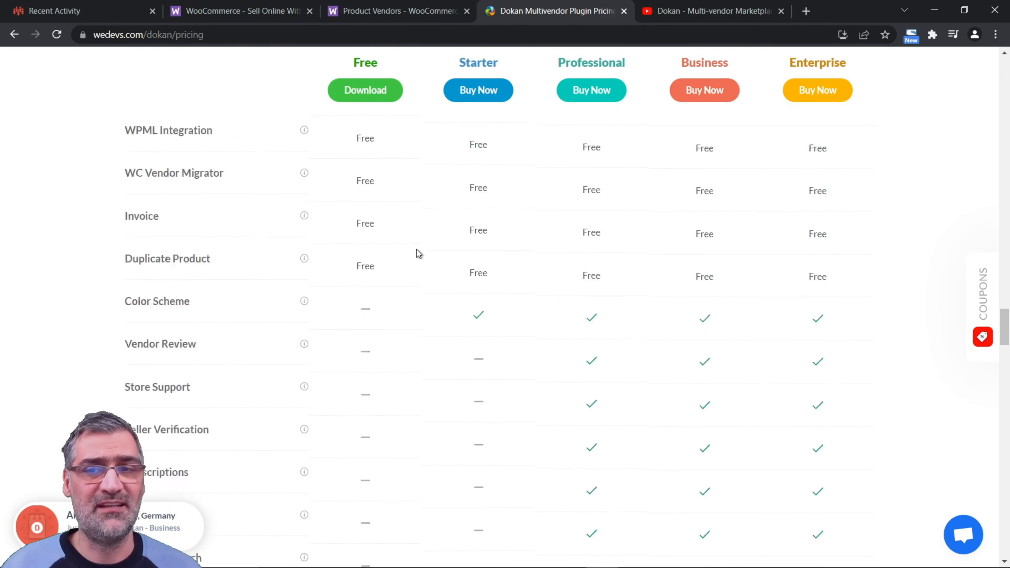
scroll(418, 253, "down", 18)
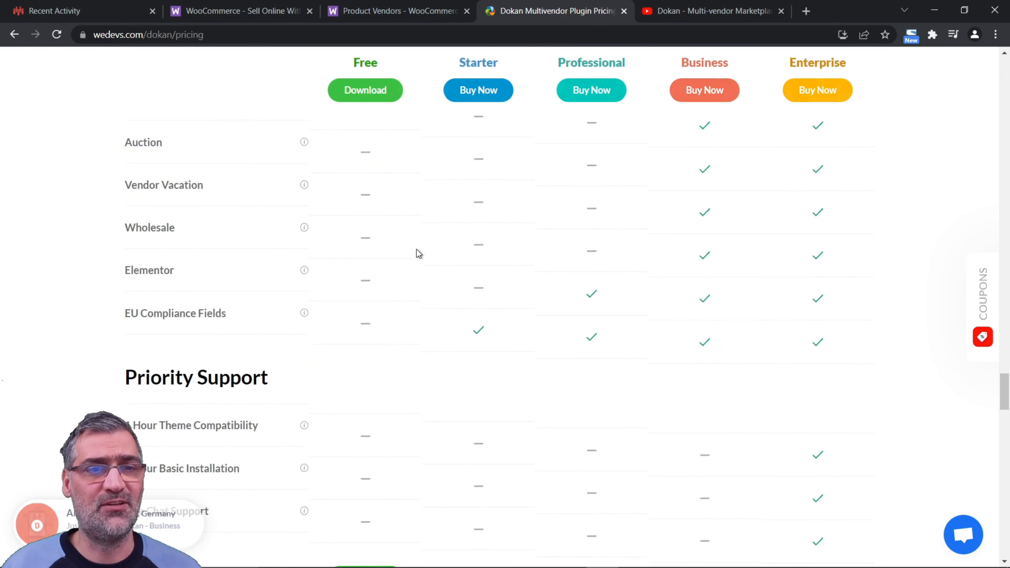
Step: Review the plan comparison on Dokan's pricing page again, from the priority support rows back up to the testimonials
scroll(417, 249, "up", 3)
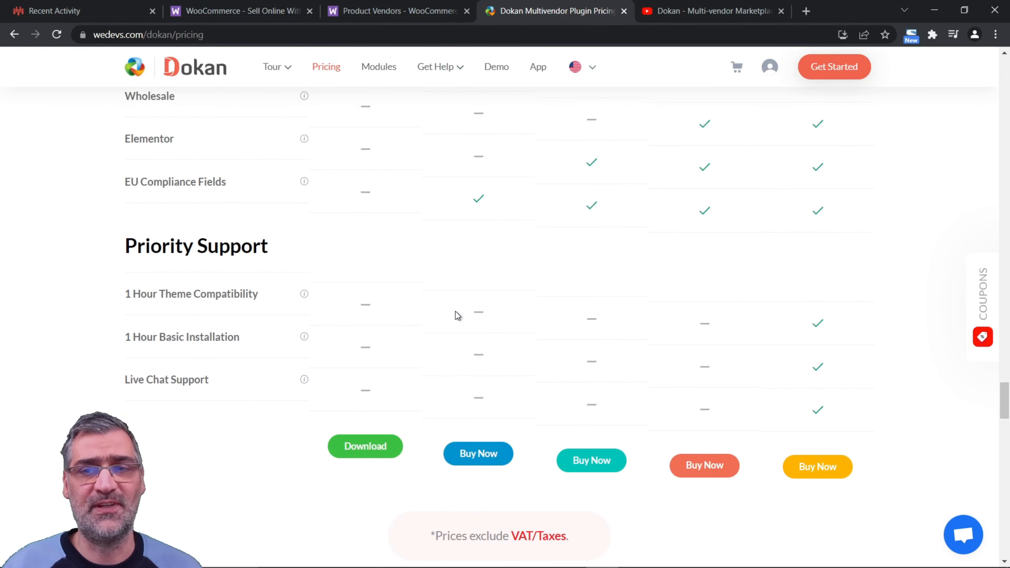
scroll(457, 316, "up", 12)
scroll(426, 331, "up", 15)
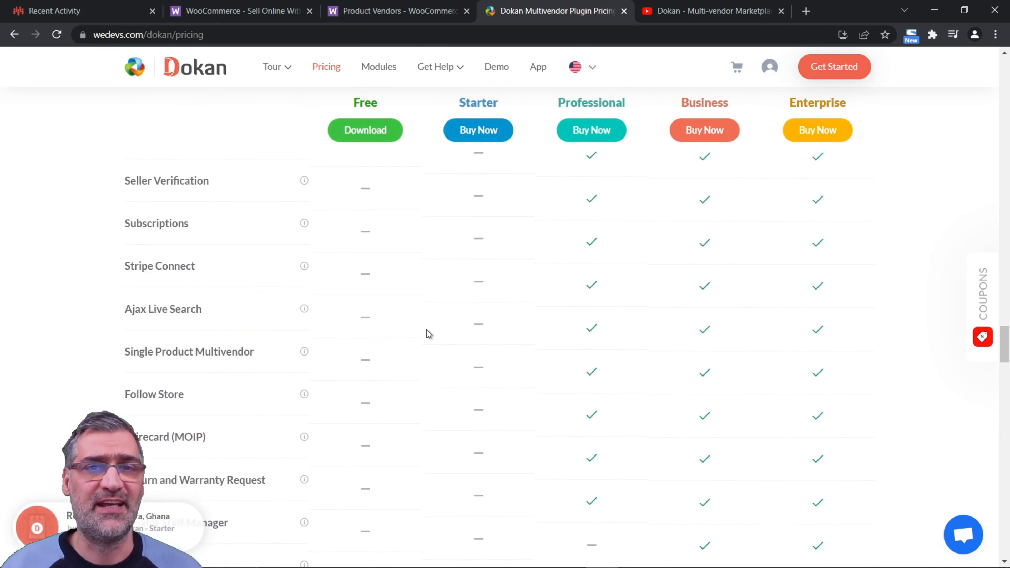
scroll(426, 330, "up", 20)
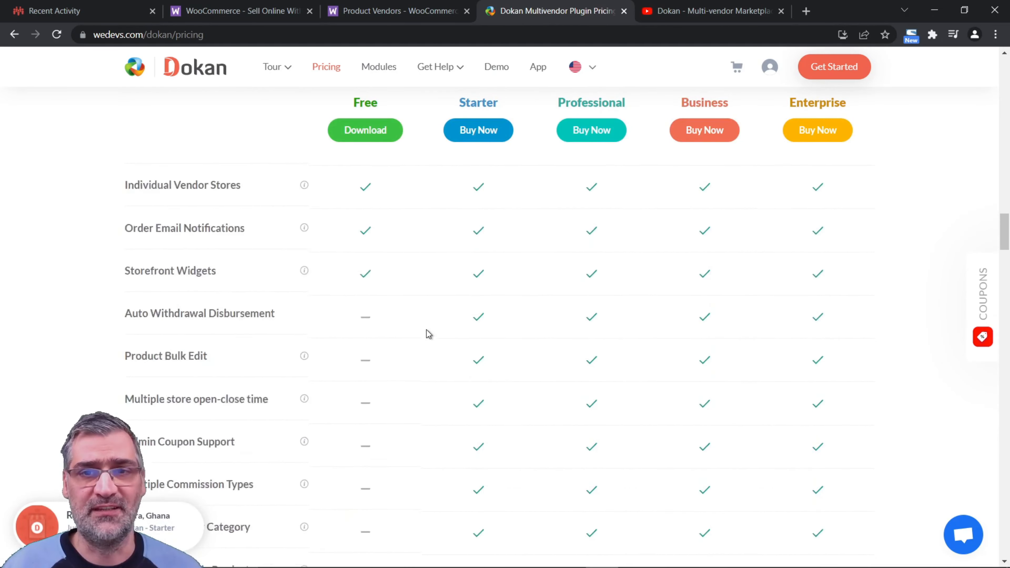
scroll(417, 327, "down", 10)
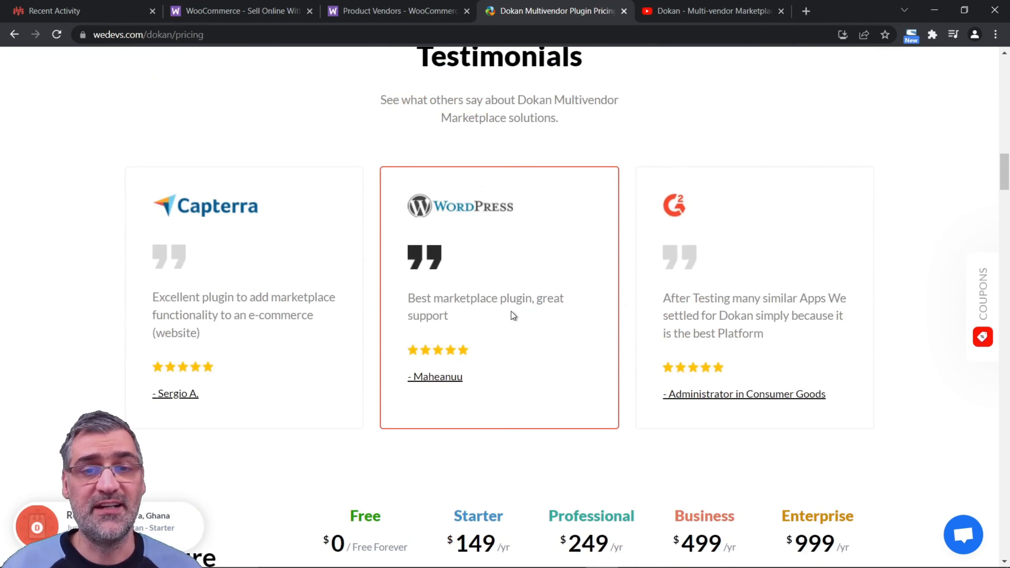
scroll(360, 286, "up", 5)
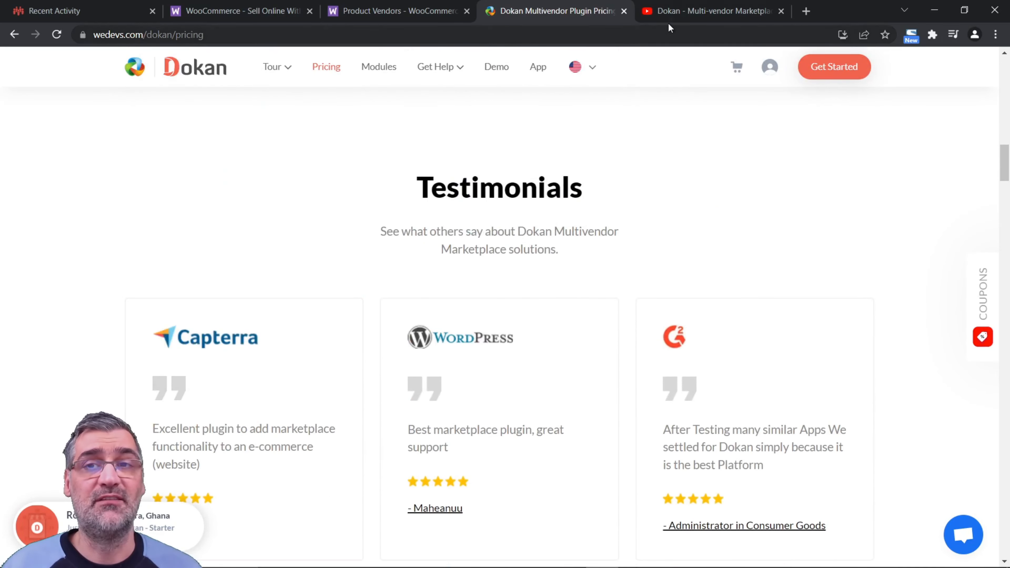
Step: Revisit the community stream, the Dokan playlist on YouTube, Dokan's pricing page and the WooCommerce homepage
left_click(80, 13)
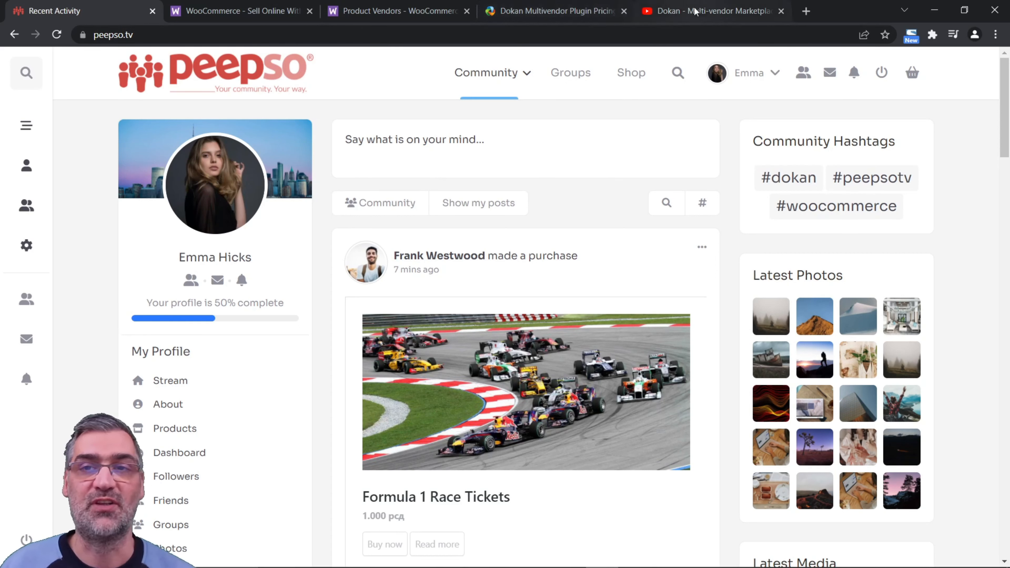
left_click(710, 12)
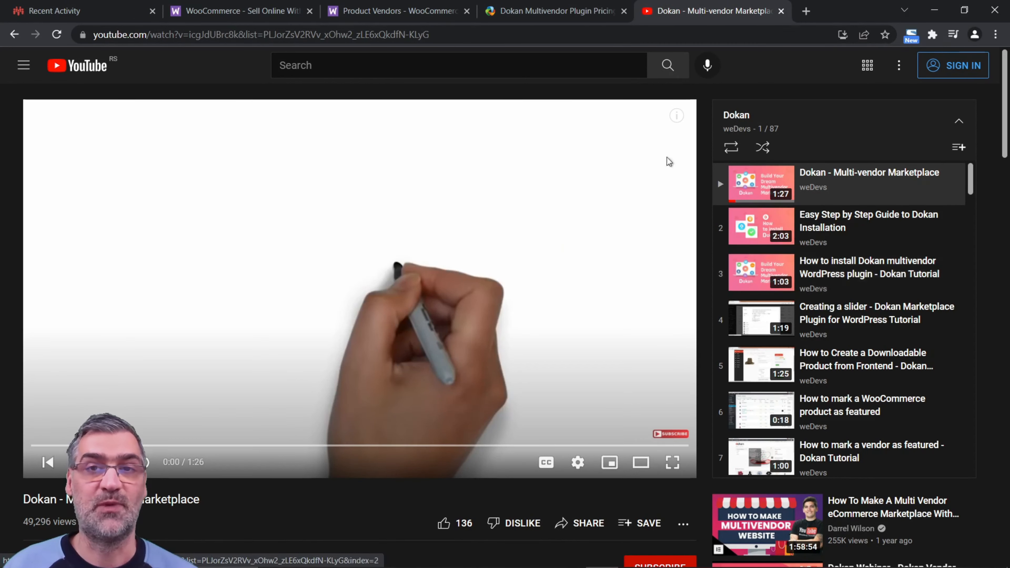
left_click(422, 19)
left_click(555, 11)
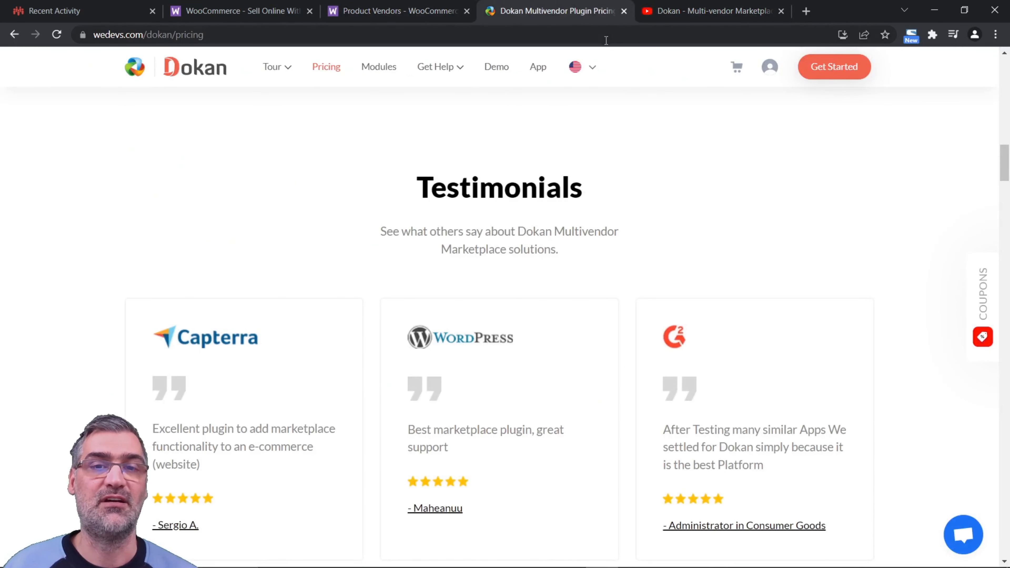
left_click(242, 11)
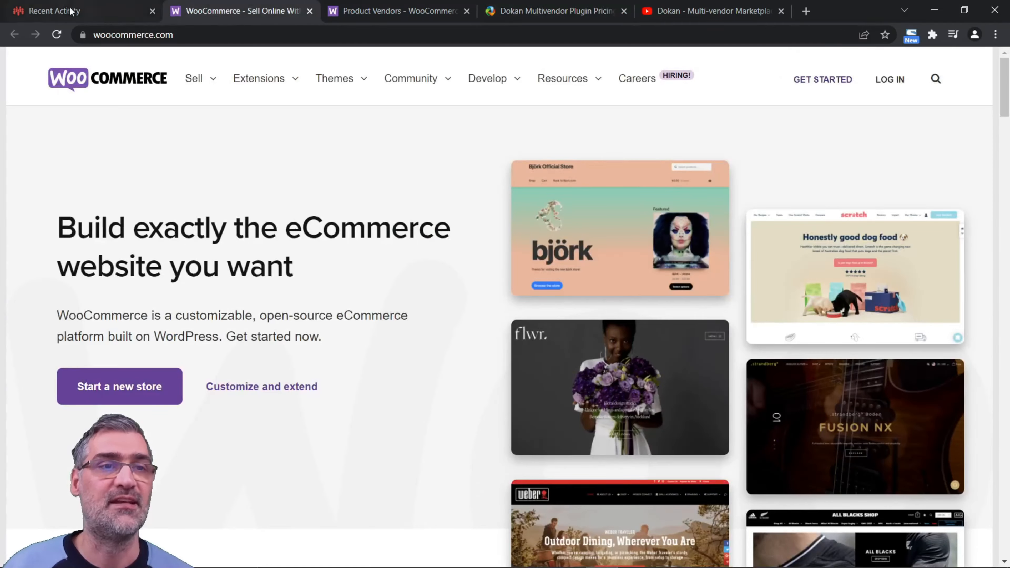
Step: Return to the community site and open the vendor dashboard from the logged-in member's profile
left_click(80, 11)
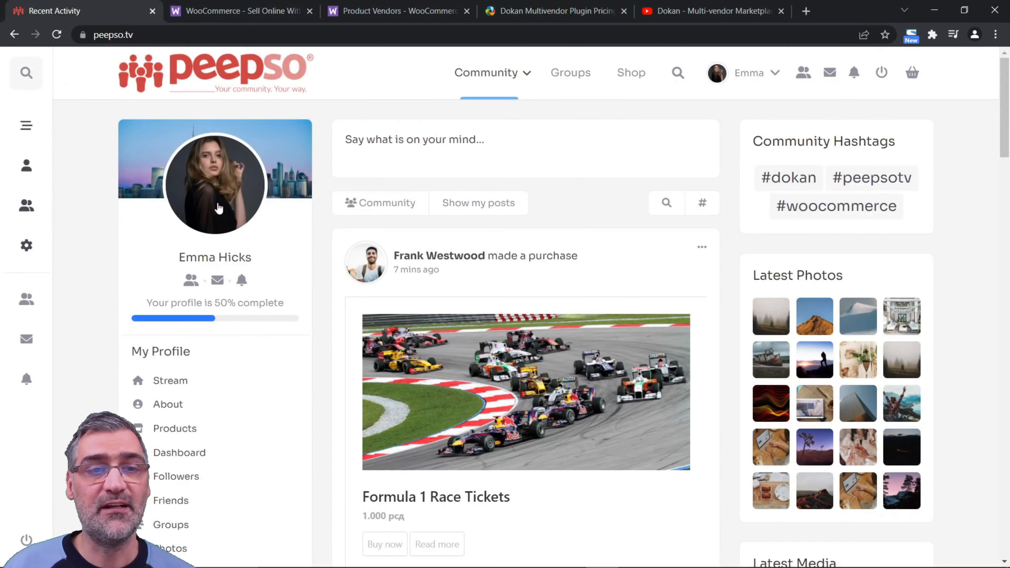
left_click(211, 195)
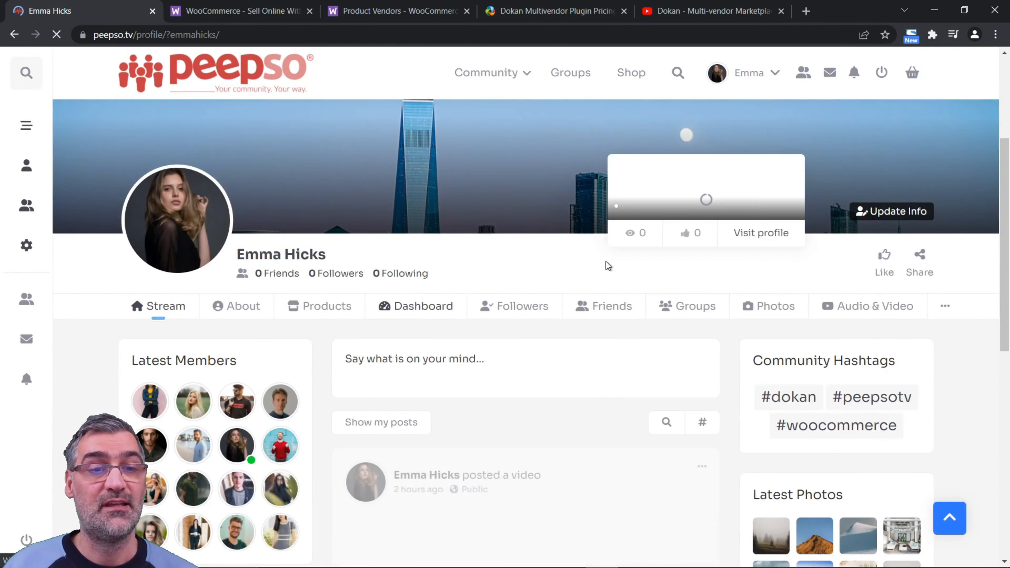
left_click(407, 310)
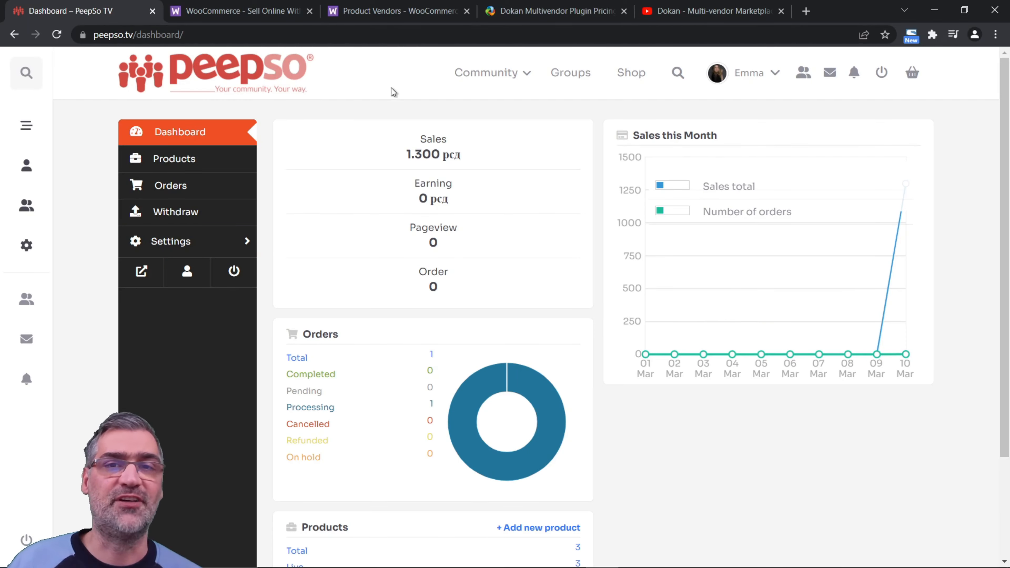
Step: Browse weDevs' Dokan tutorial playlist on YouTube, then return to the community's vendor dashboard
left_click(695, 13)
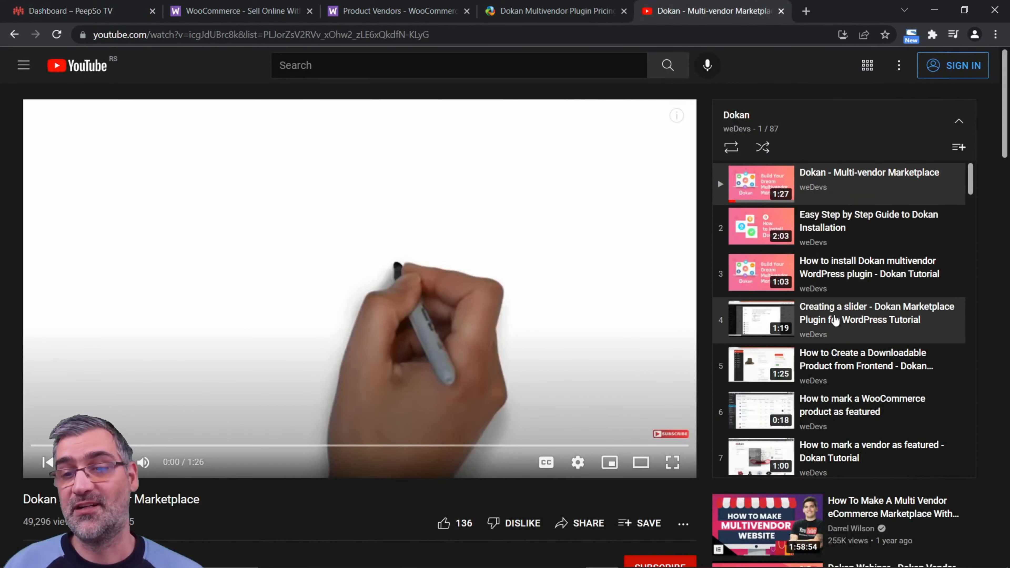
scroll(855, 316, "down", 12)
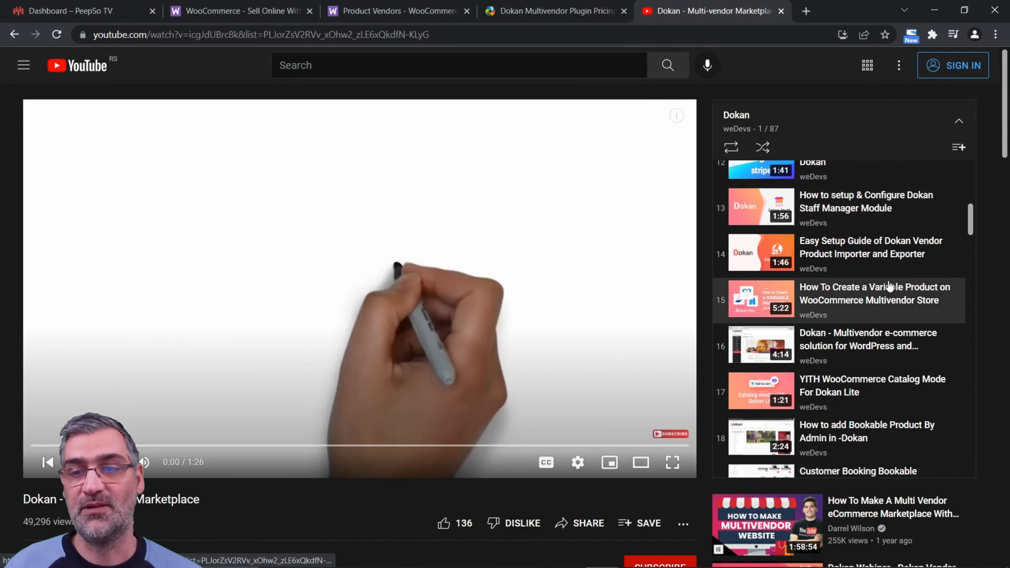
scroll(893, 309, "down", 10)
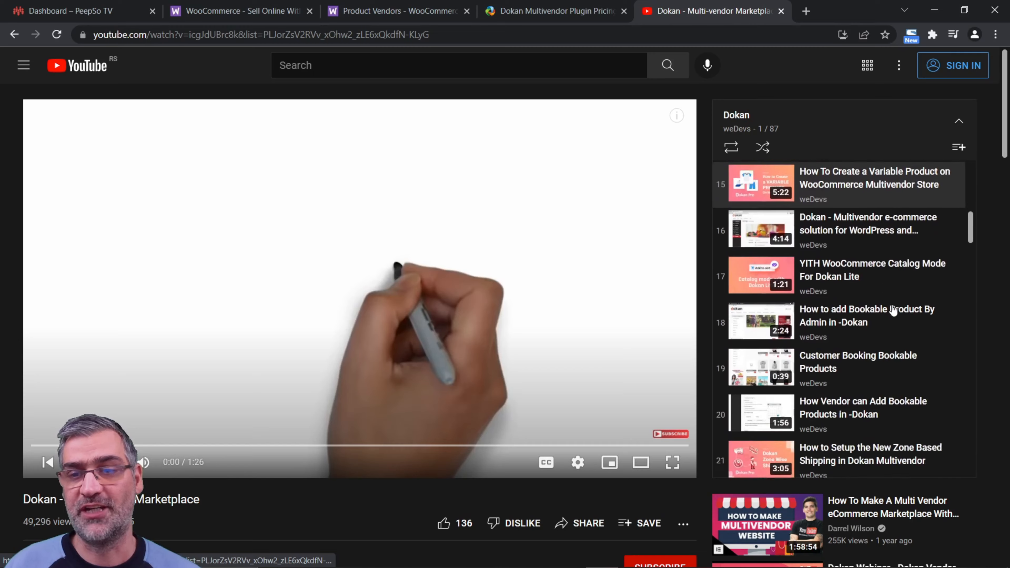
scroll(885, 313, "down", 3)
scroll(855, 333, "up", 10)
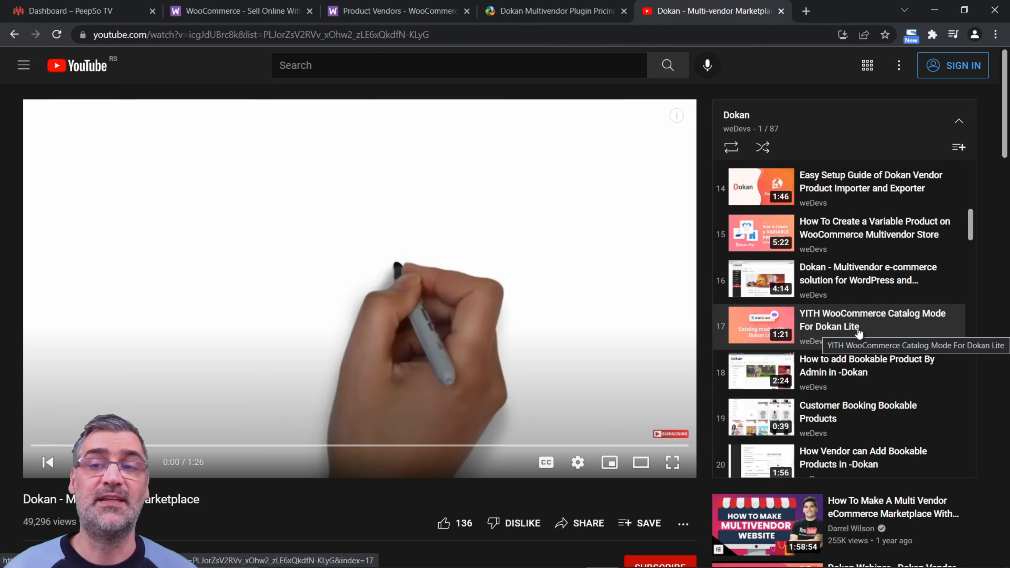
scroll(856, 333, "up", 15)
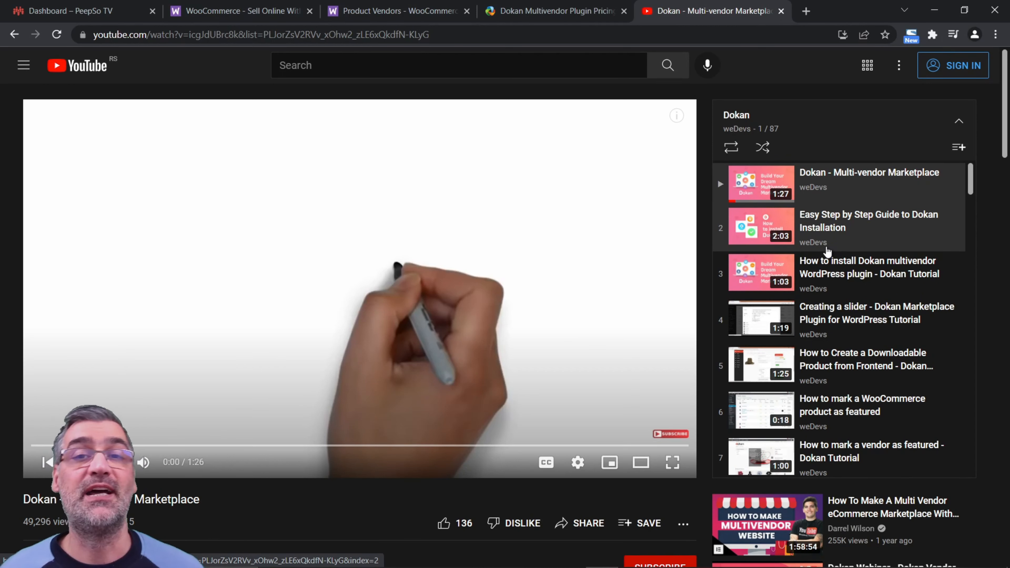
left_click(95, 11)
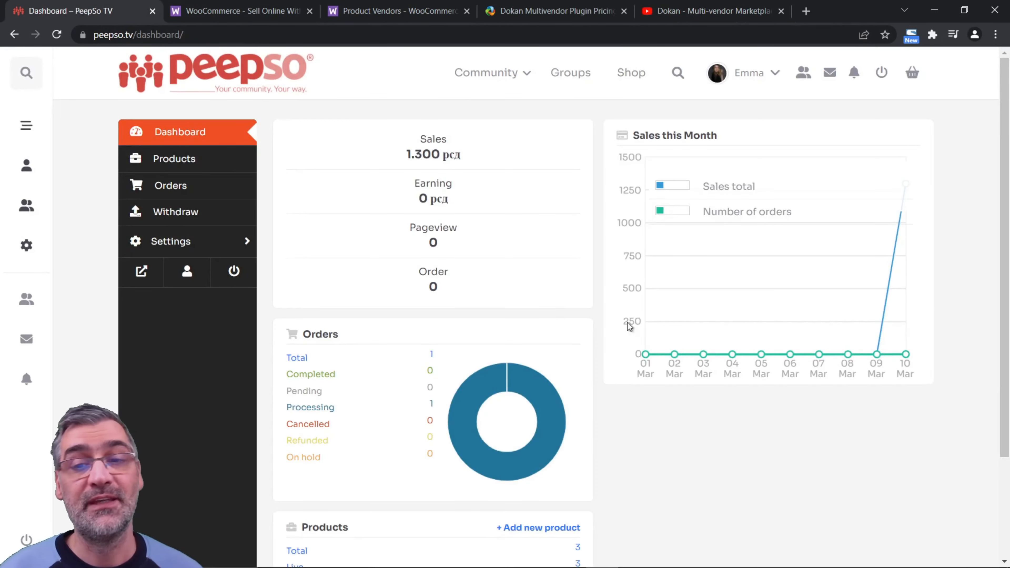